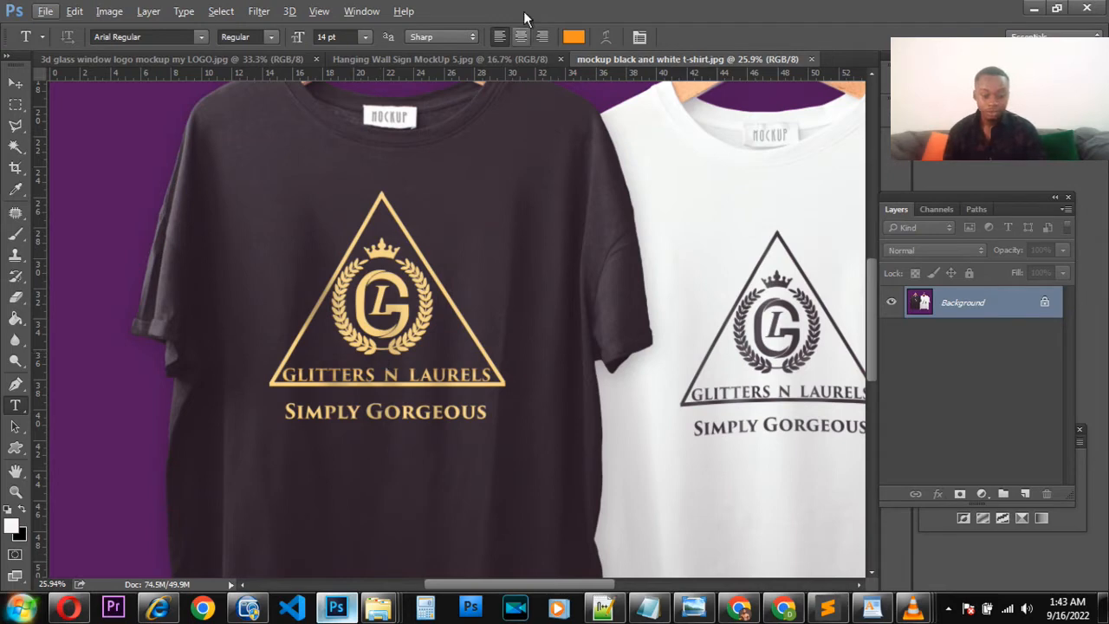
- Review the finished hanging wall sign and 3D glass window mockup images
click(444, 58)
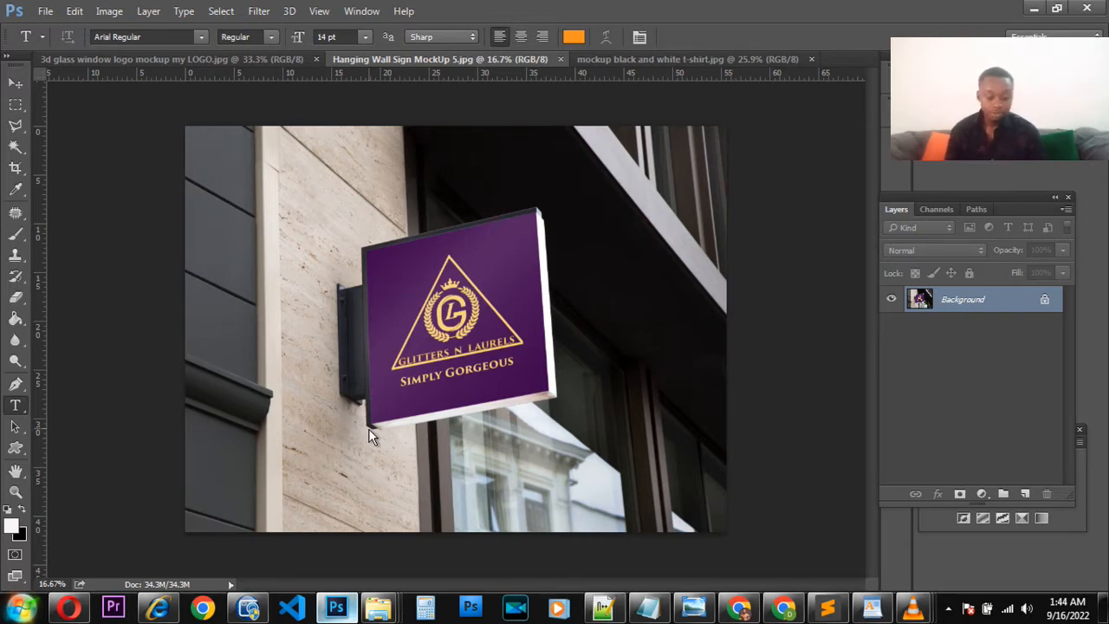
click(282, 67)
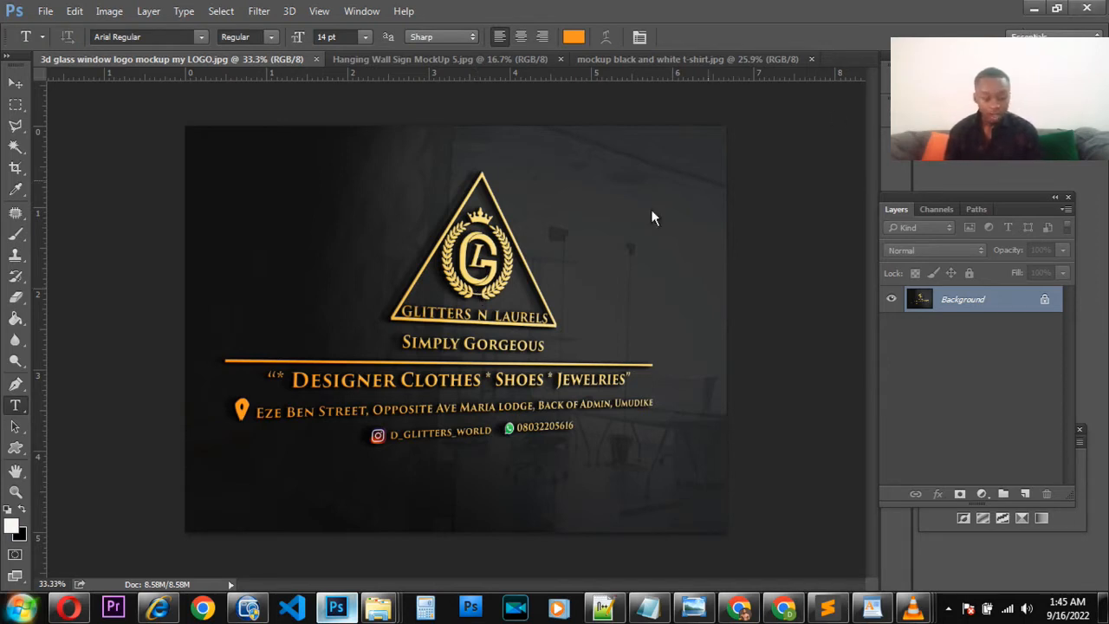
- Switch to the mockup folder, open Your Logo.png in Photoshop, and inspect the transparent logo artwork up close
click(329, 611)
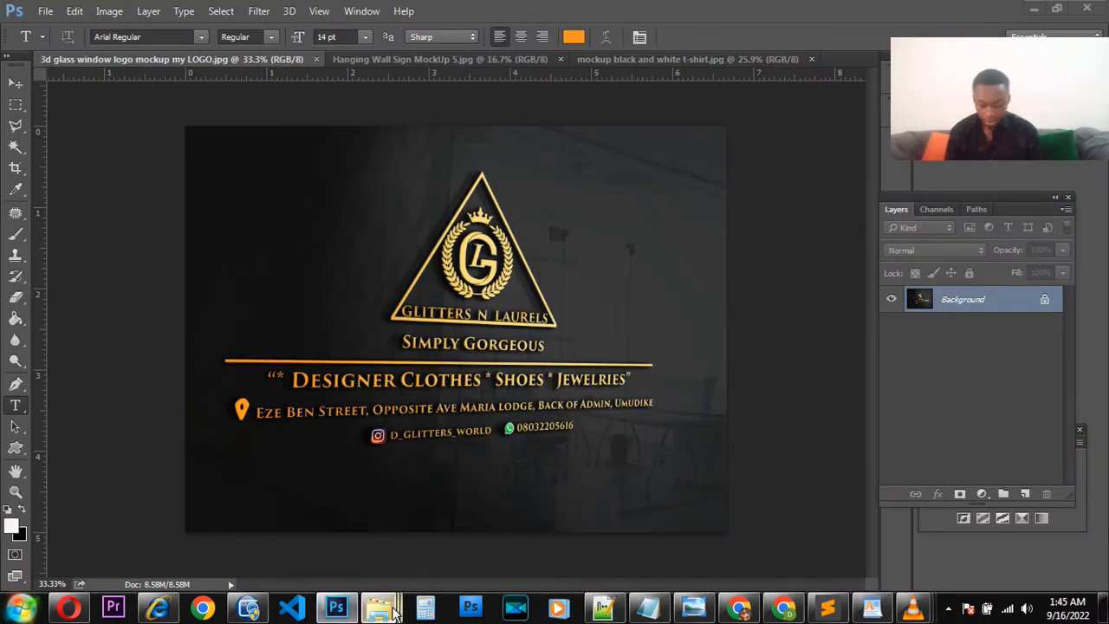
mouse_move(378, 607)
click(1008, 531)
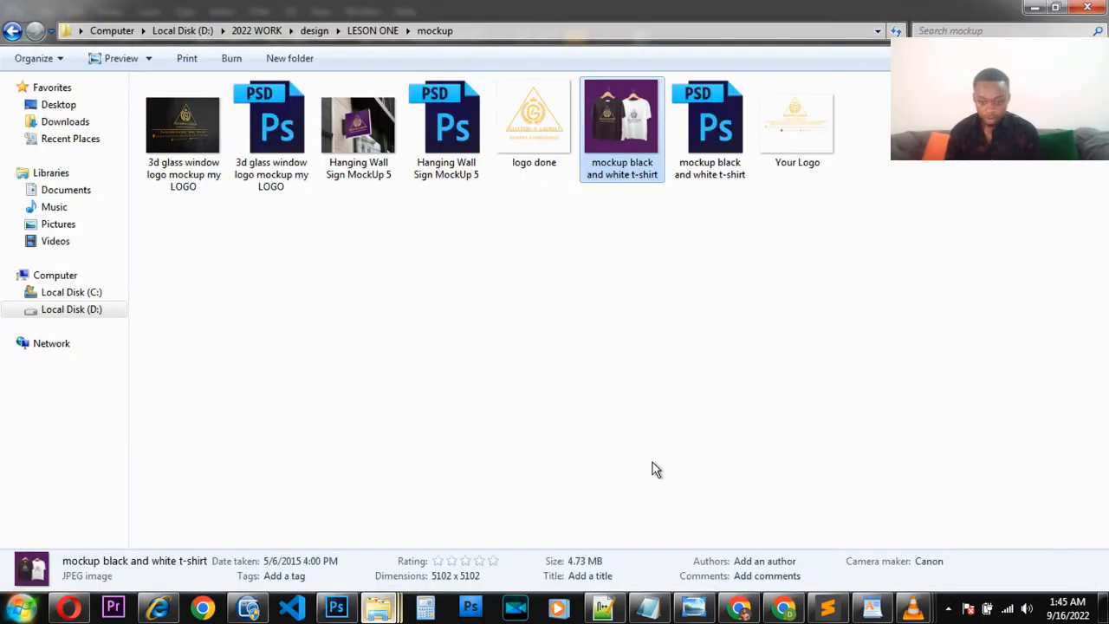
drag(800, 109, 702, 289)
drag(814, 84, 840, 54)
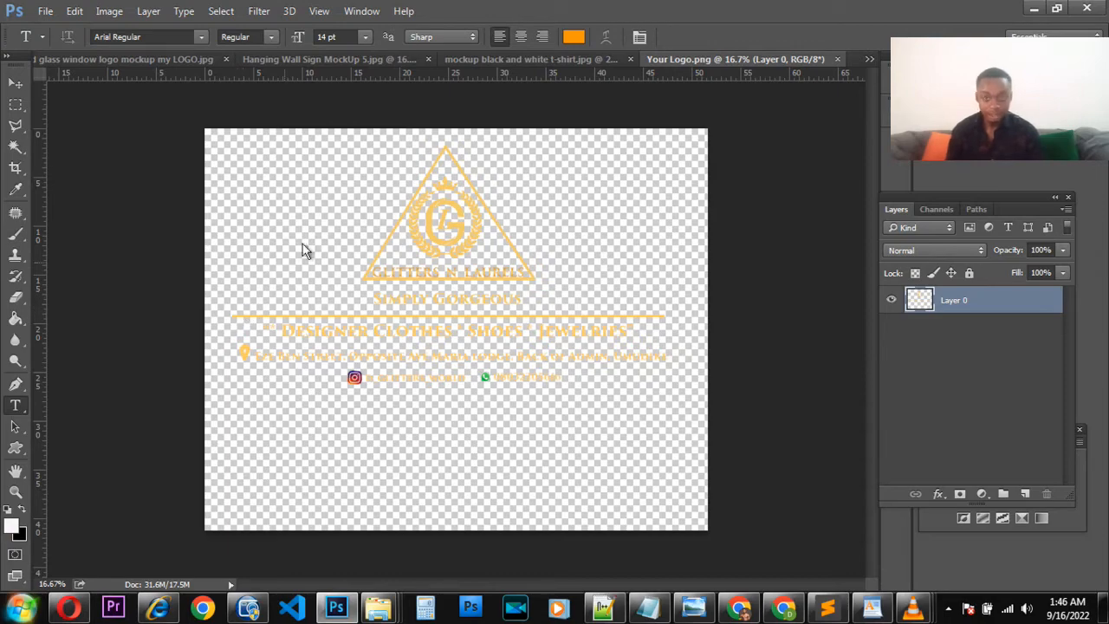
scroll(426, 284, up, 4)
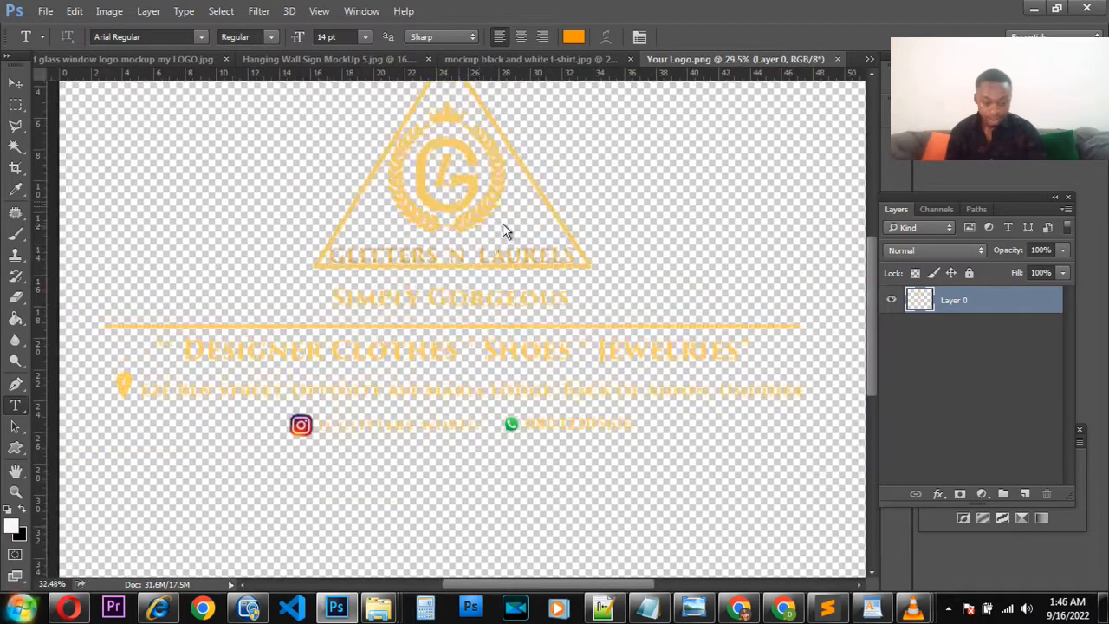
scroll(403, 221, down, 4)
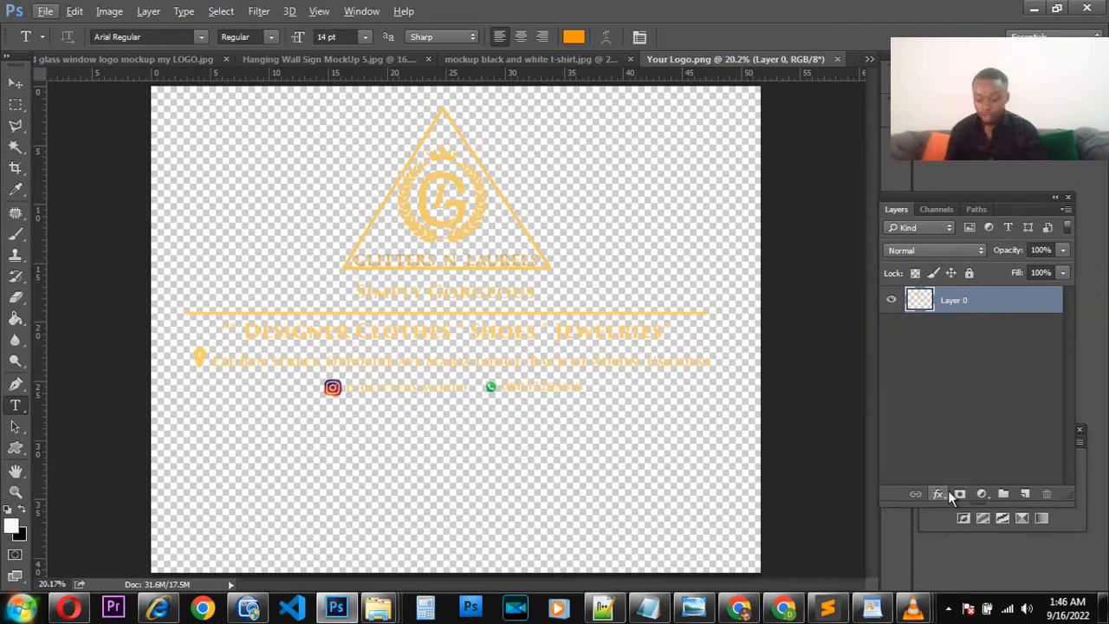
- Add a solid near-black (#070101) fill layer, place it beneath the logo layer, and hide it
click(984, 495)
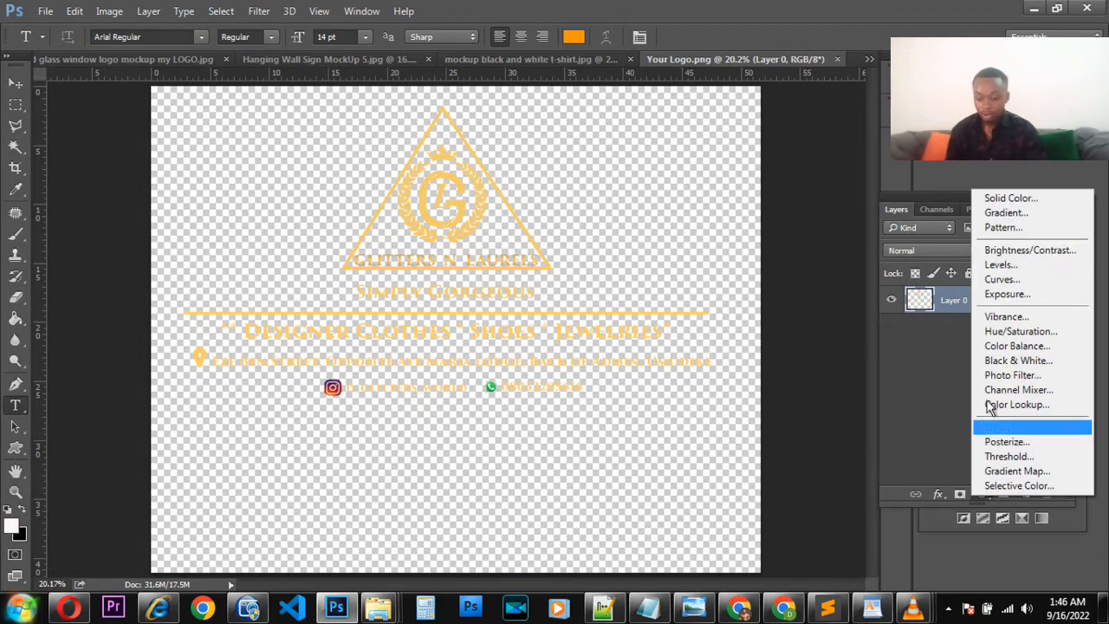
click(1012, 200)
click(552, 499)
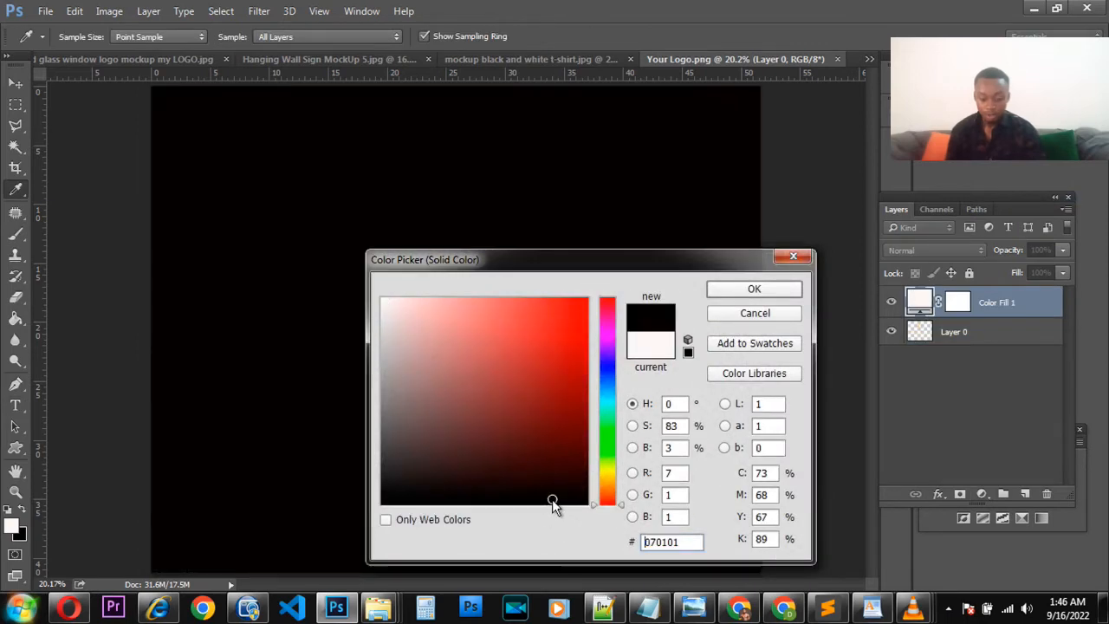
click(765, 290)
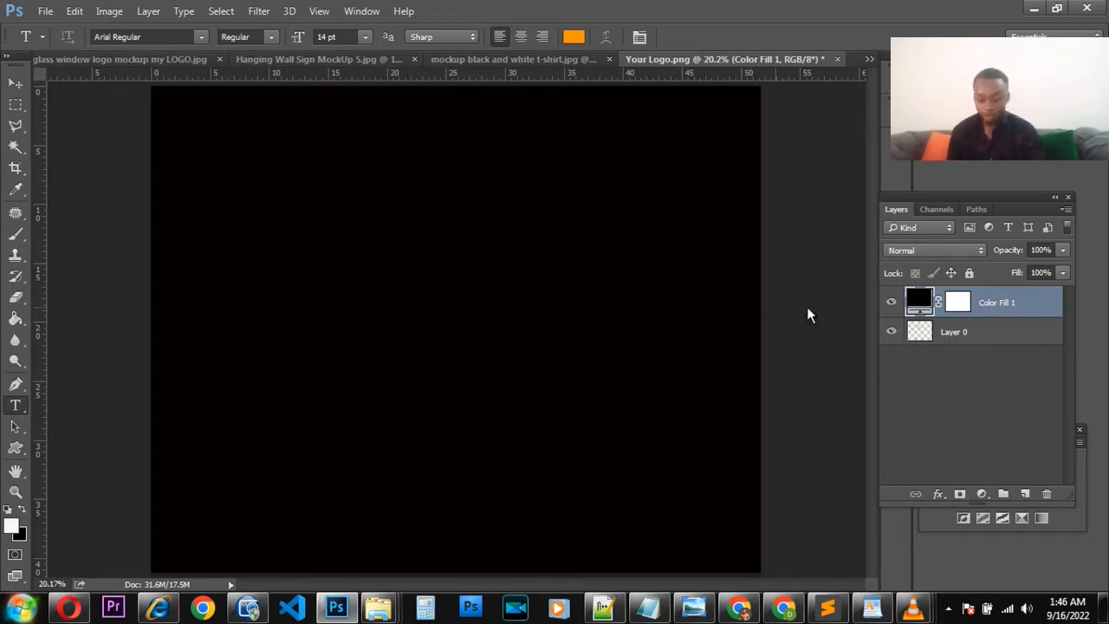
drag(1008, 305, 1005, 372)
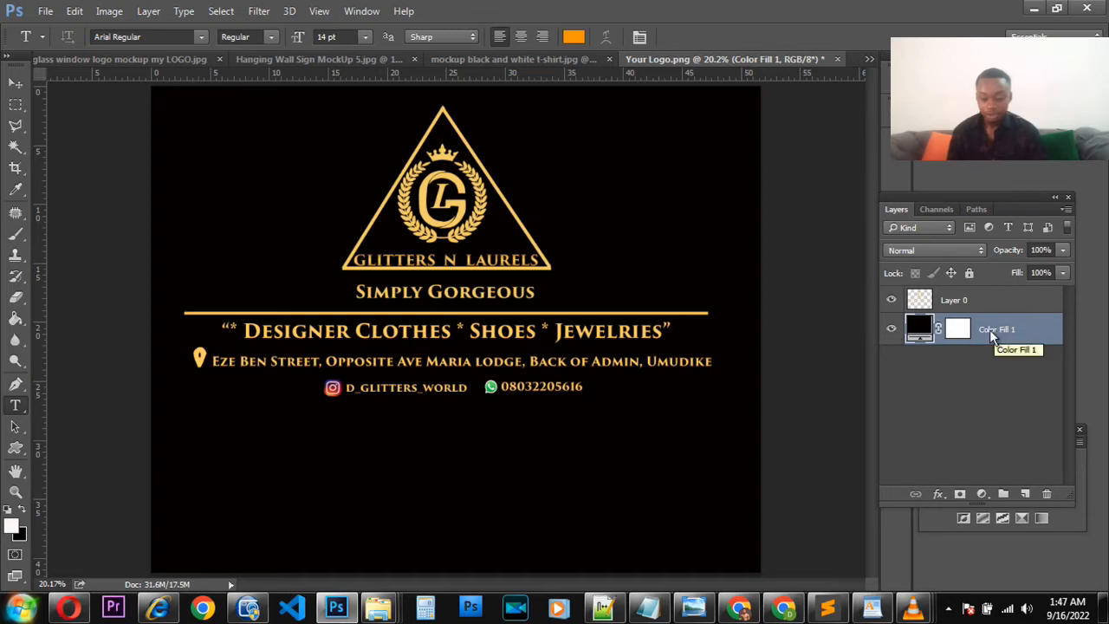
click(891, 328)
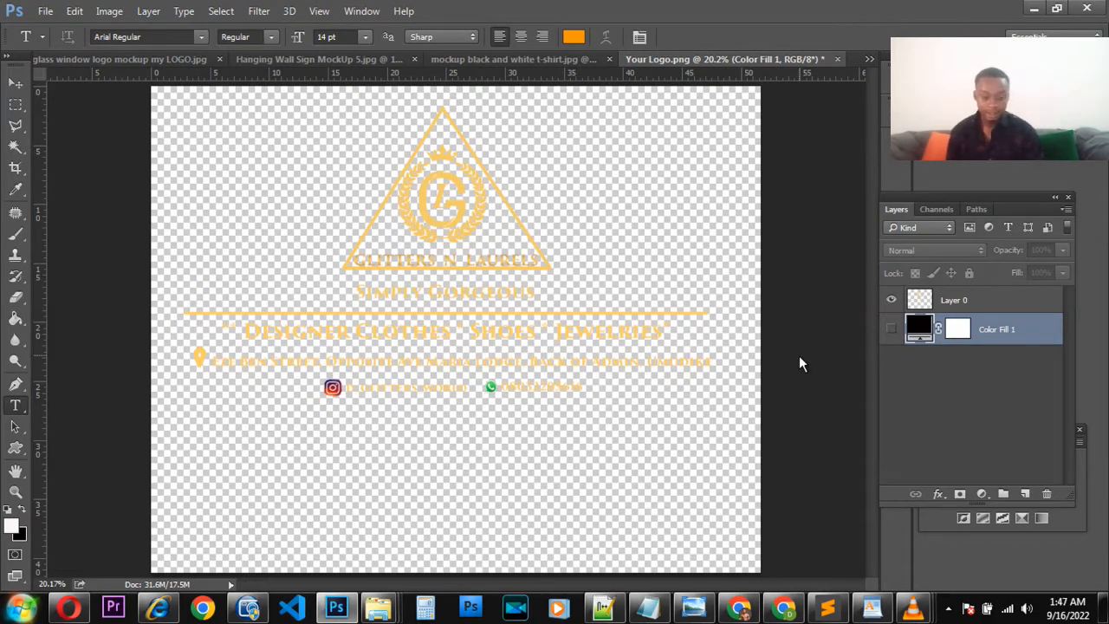
- Examine the Save As options and the list of available file formats for the logo, leaving without saving
key(ctrl+shift+s)
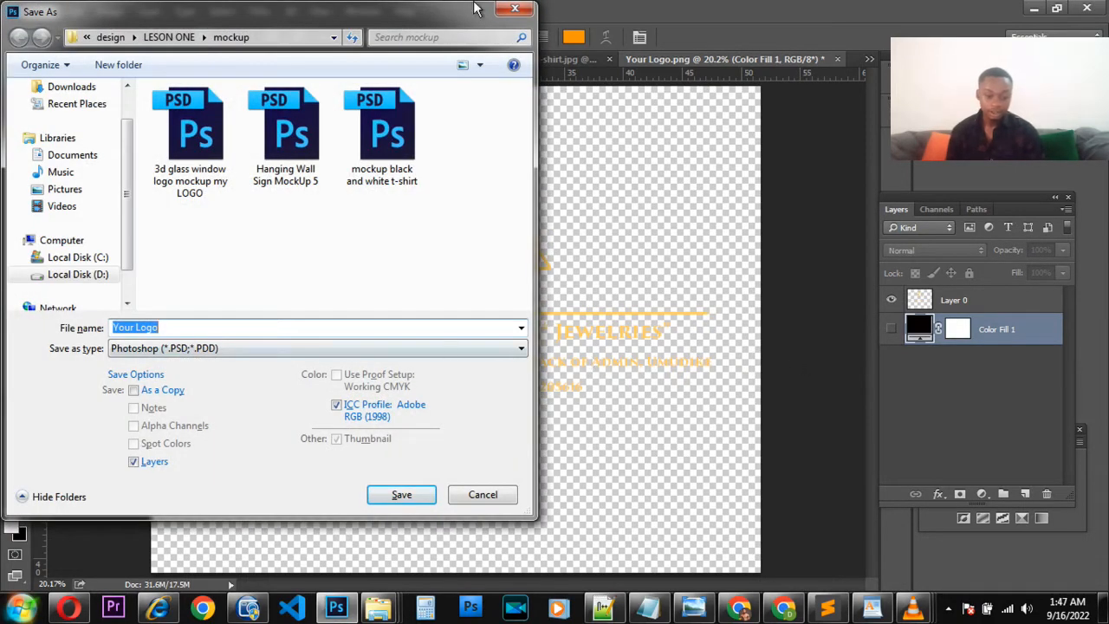
click(518, 11)
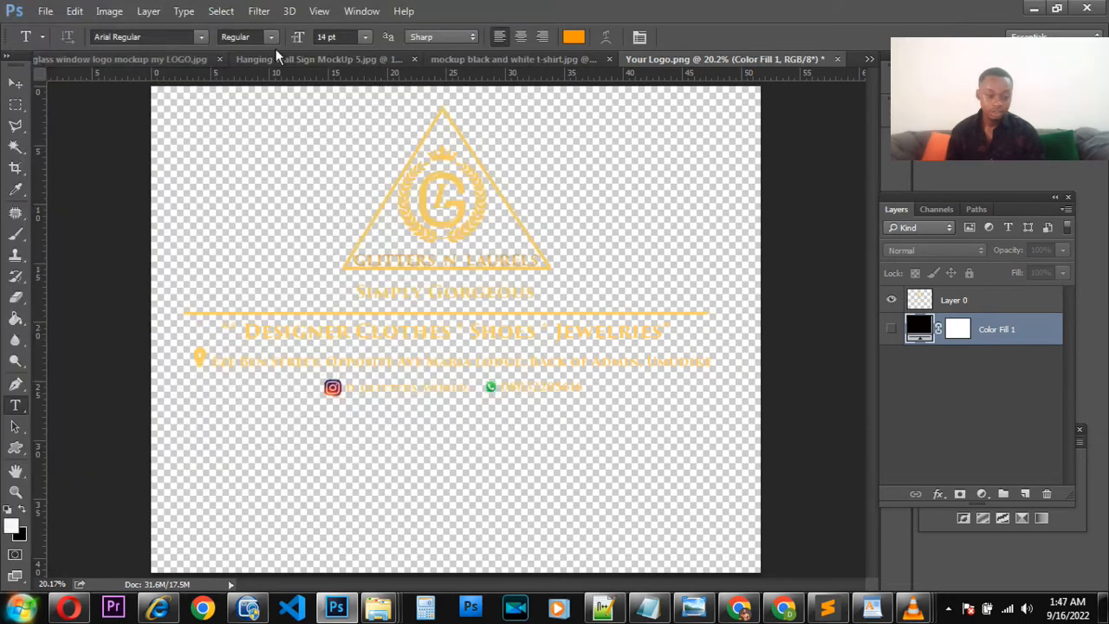
click(46, 12)
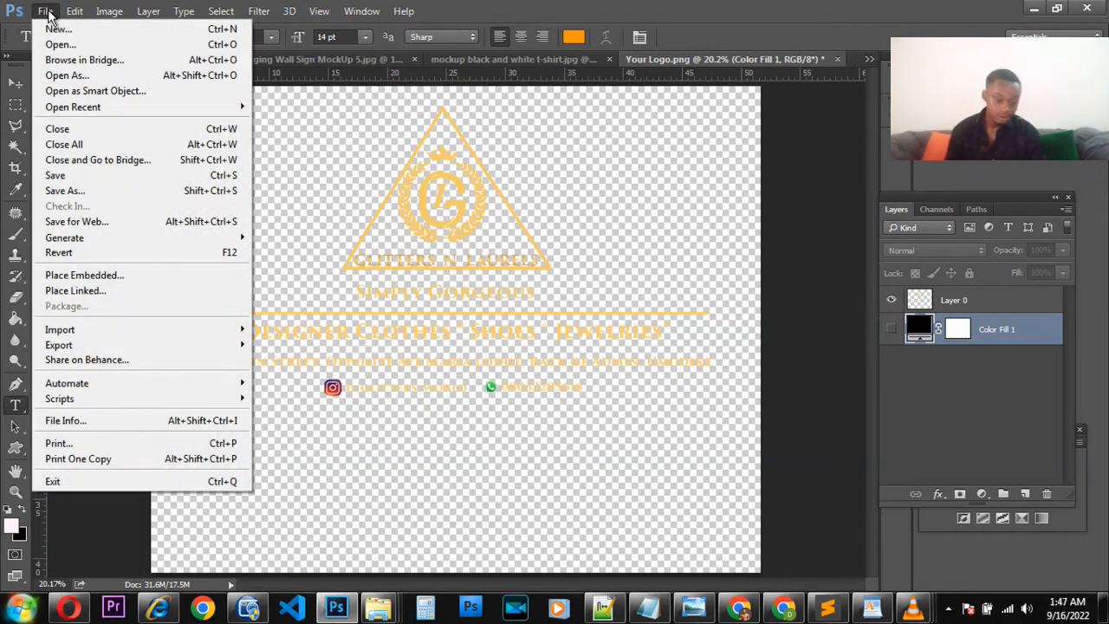
click(96, 190)
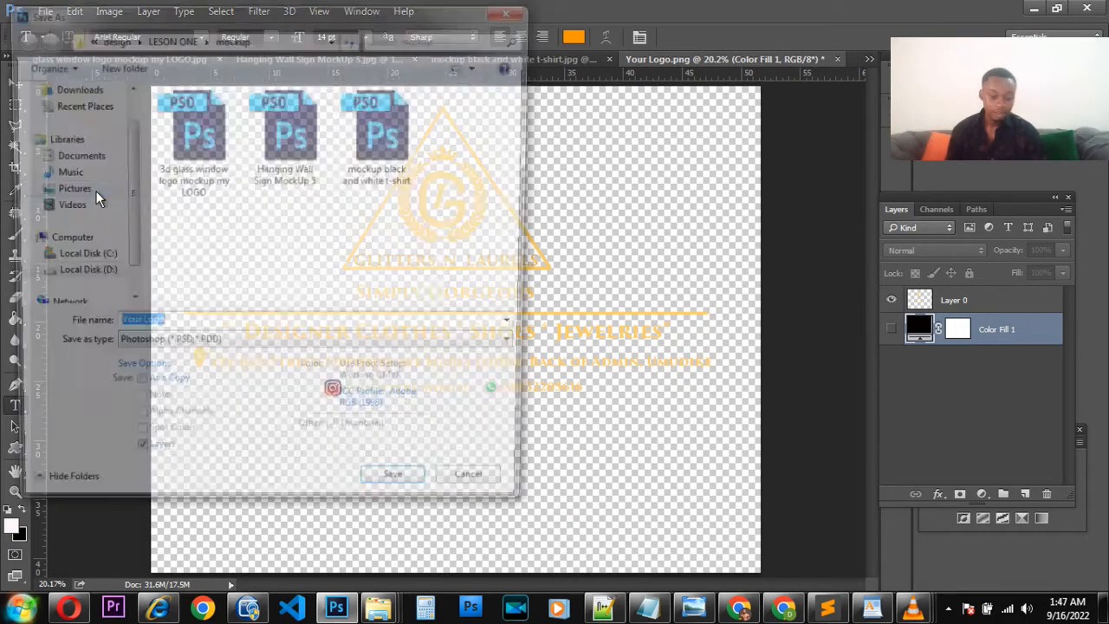
click(516, 9)
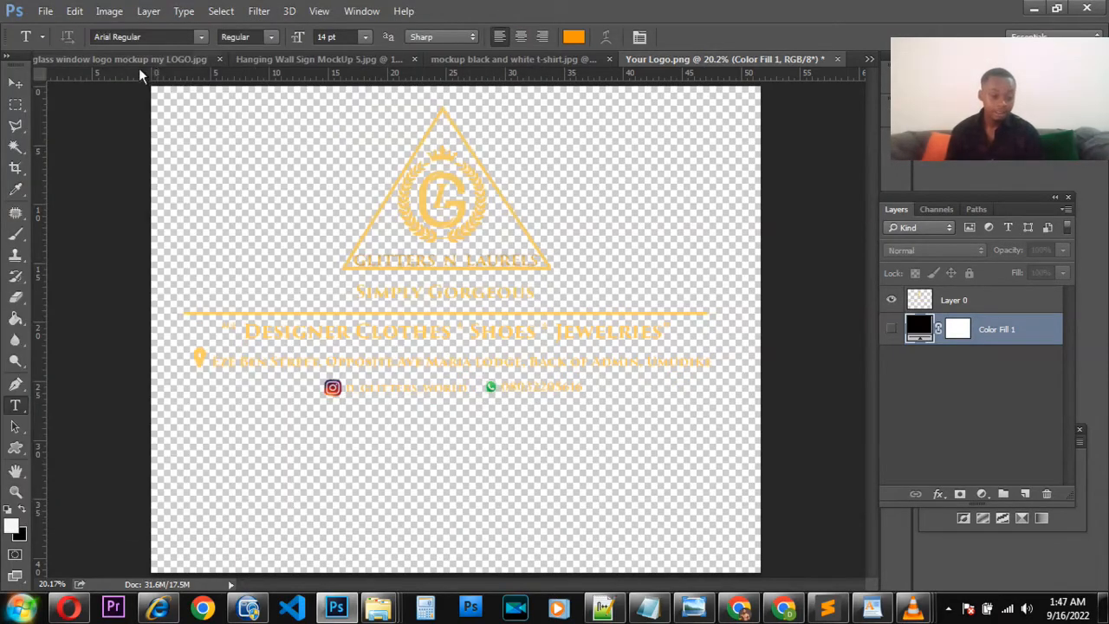
click(48, 11)
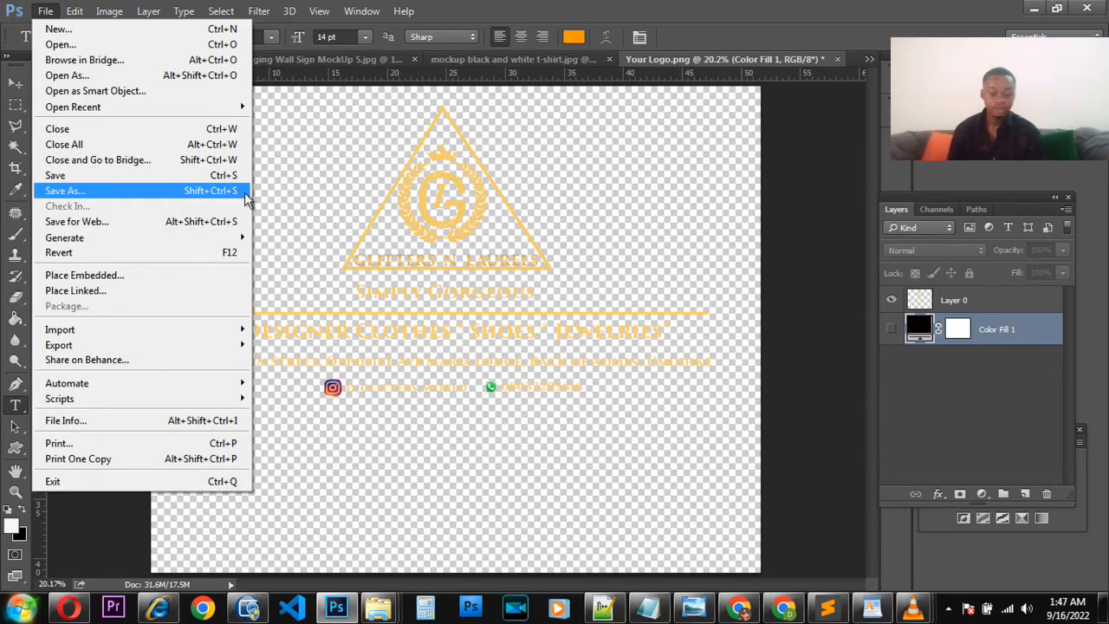
click(208, 192)
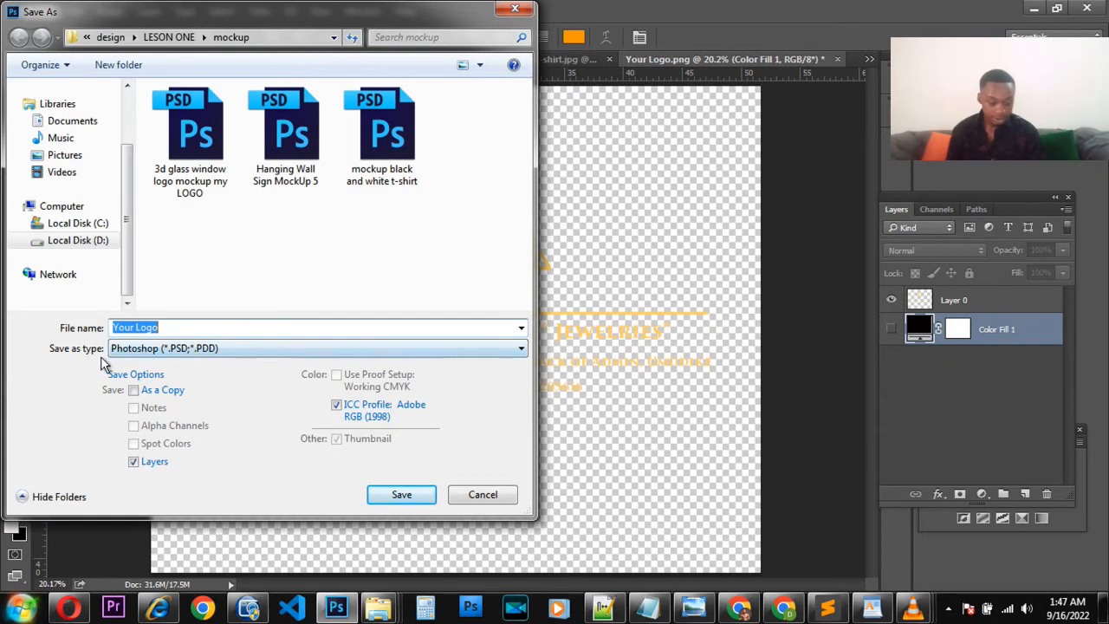
click(442, 354)
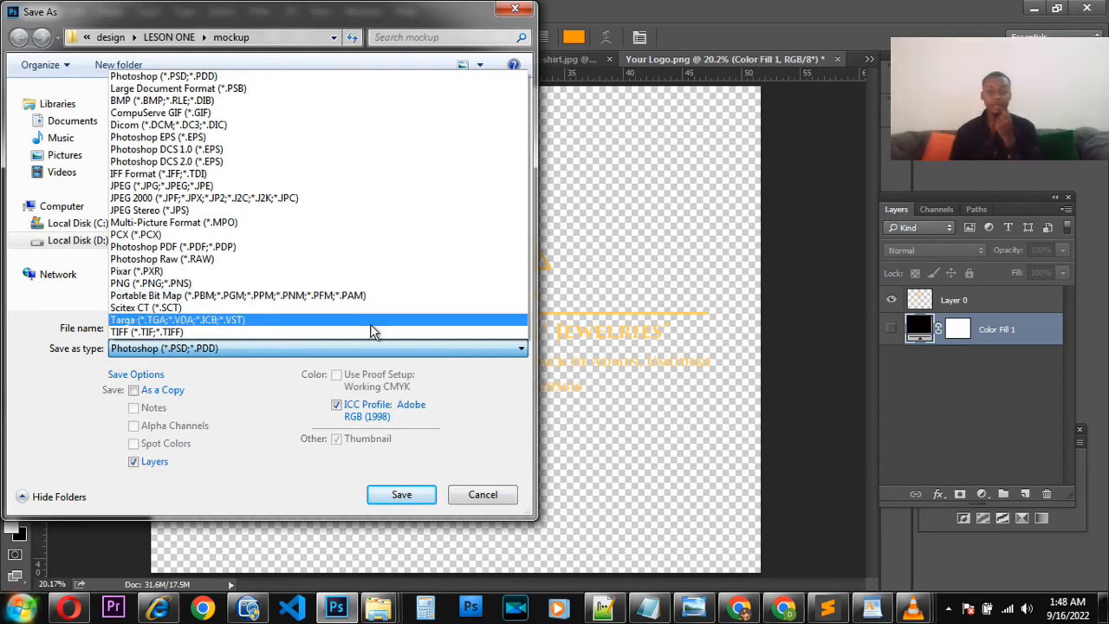
click(523, 9)
click(521, 10)
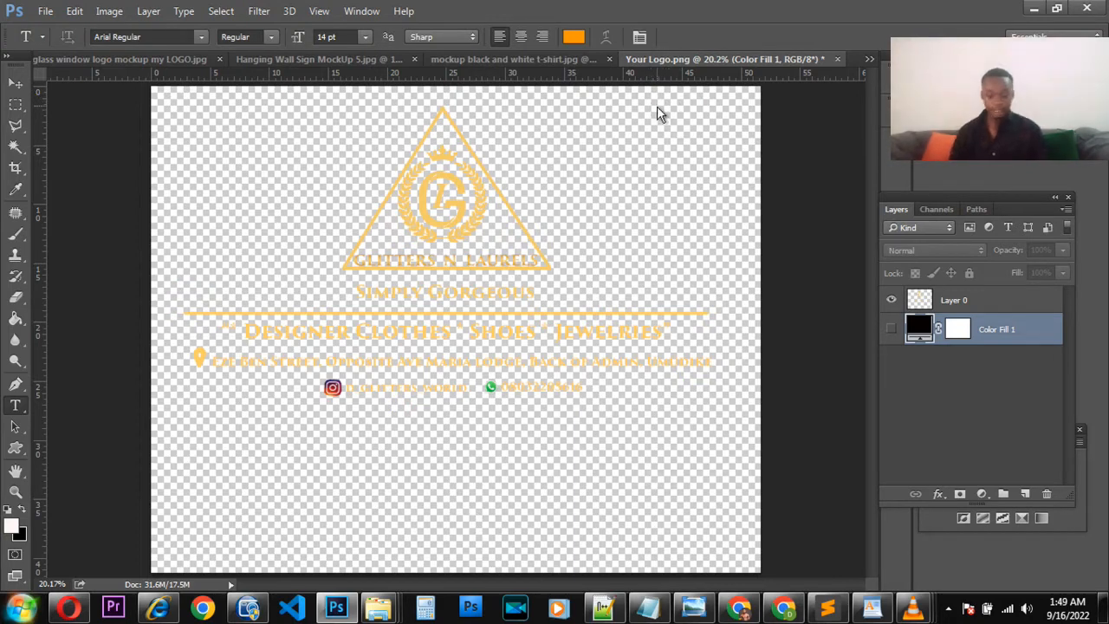
- Close Your Logo.png without saving, along with the t-shirt, hanging wall sign and 3D glass window images
click(837, 58)
click(568, 234)
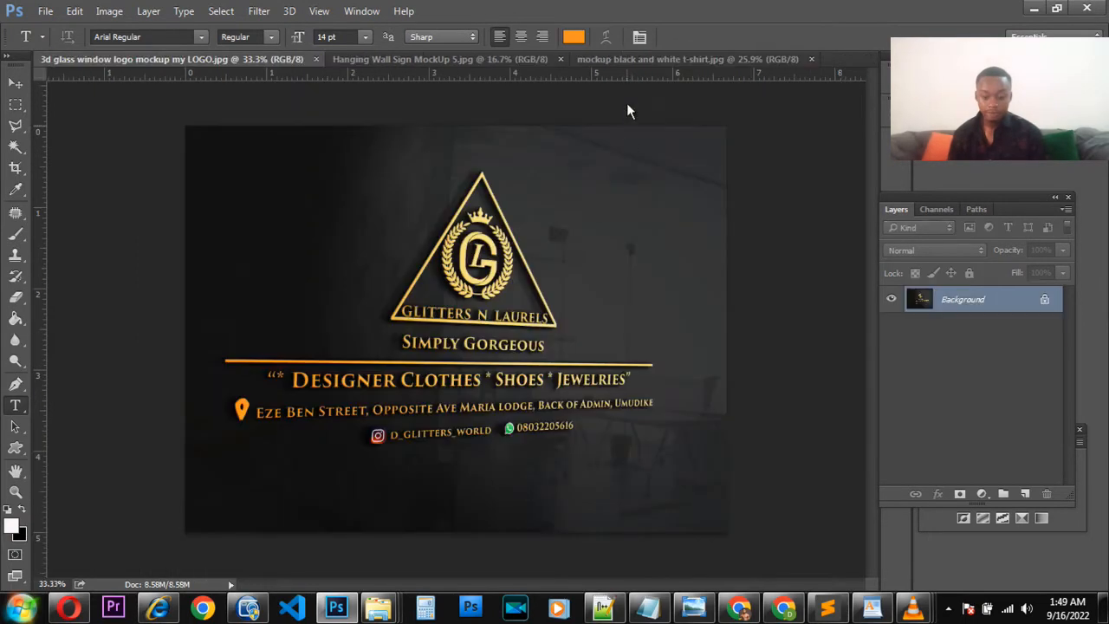
click(810, 59)
click(560, 59)
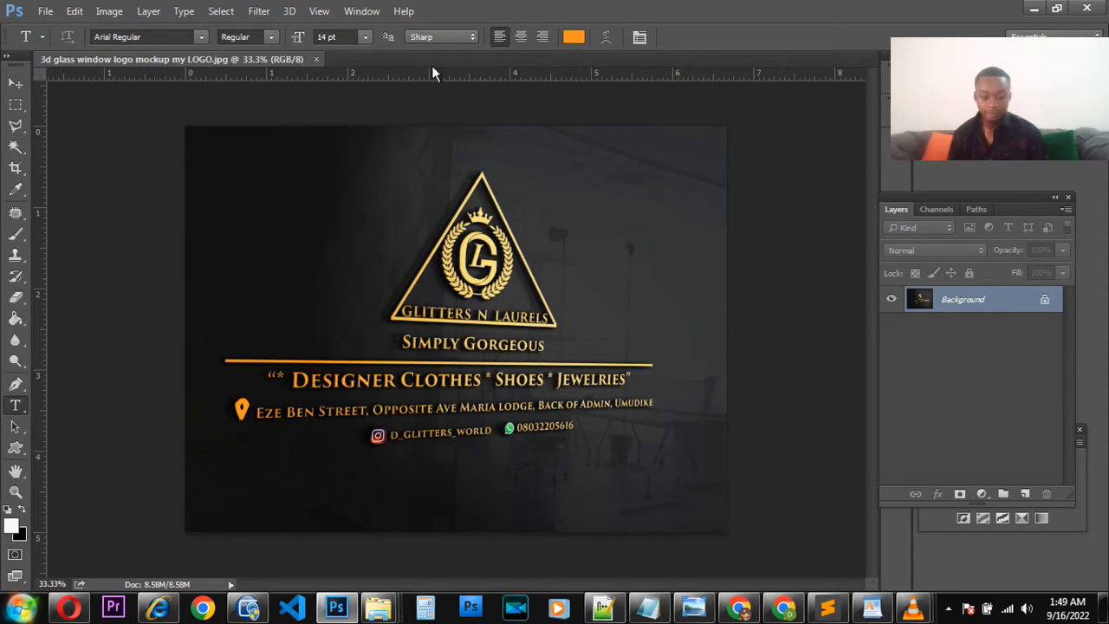
click(318, 58)
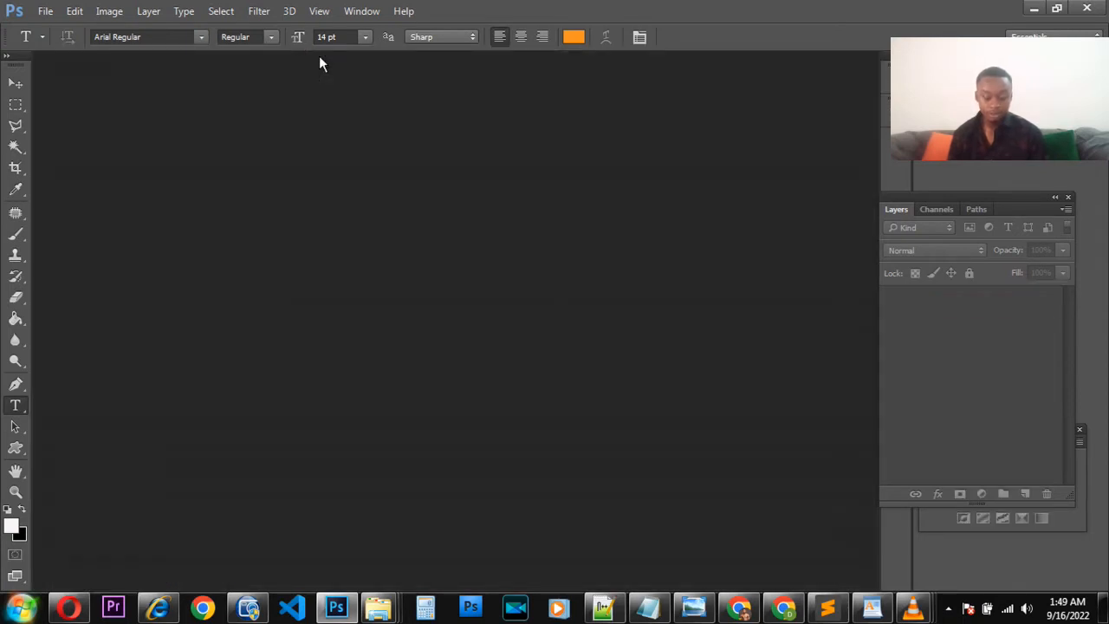
- Open the 3d glass window logo mockup my LOGO PSD from the mockup folder in Photoshop and review its layers
click(335, 609)
click(335, 609)
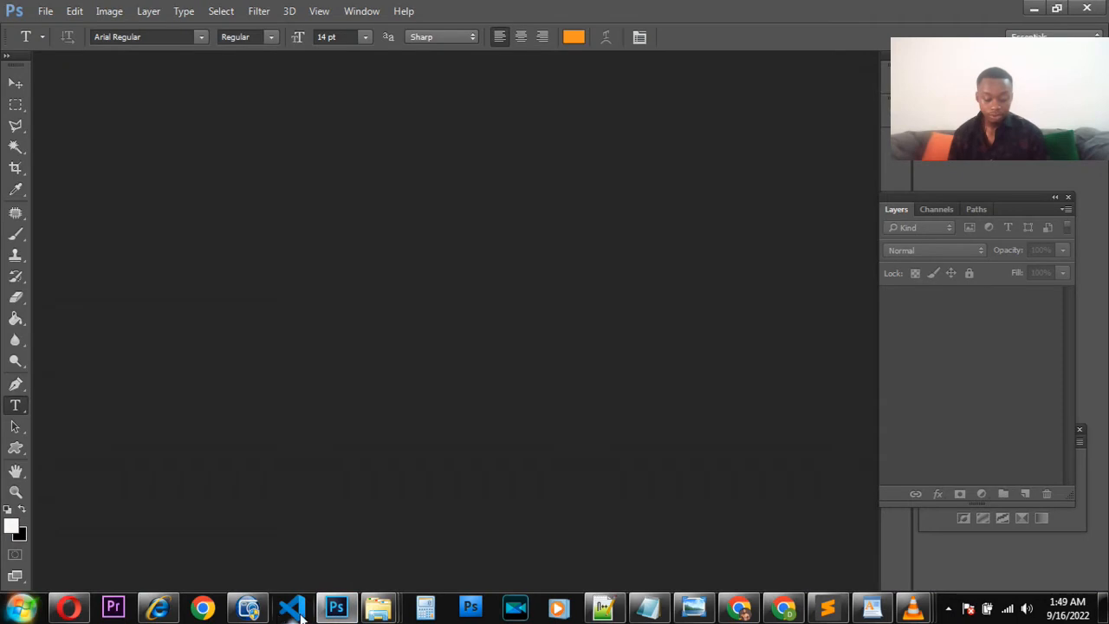
mouse_move(381, 609)
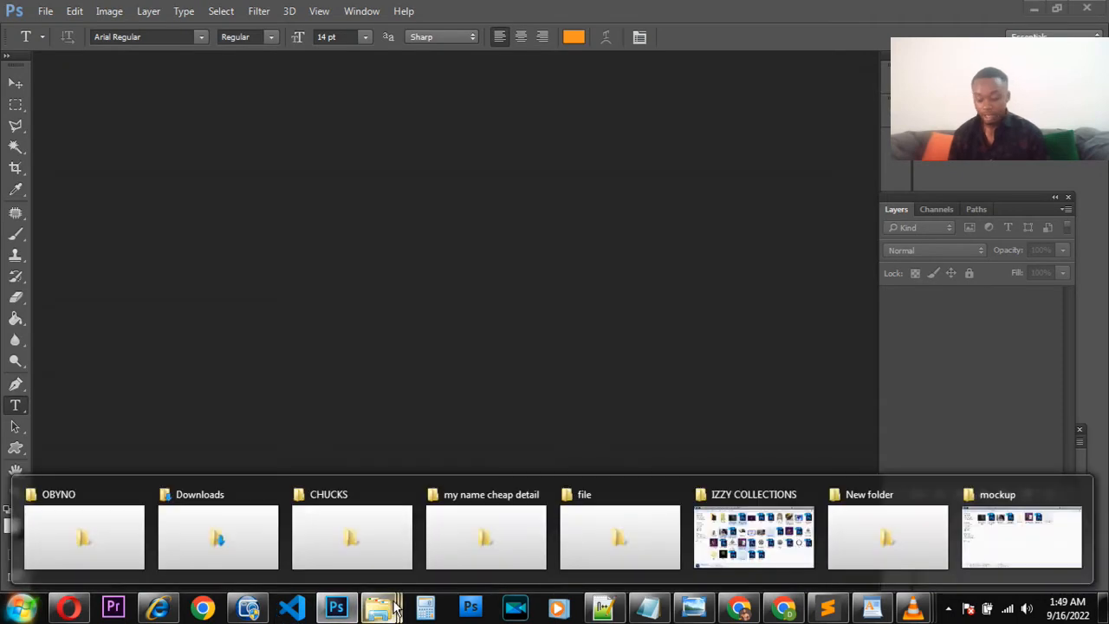
click(1001, 529)
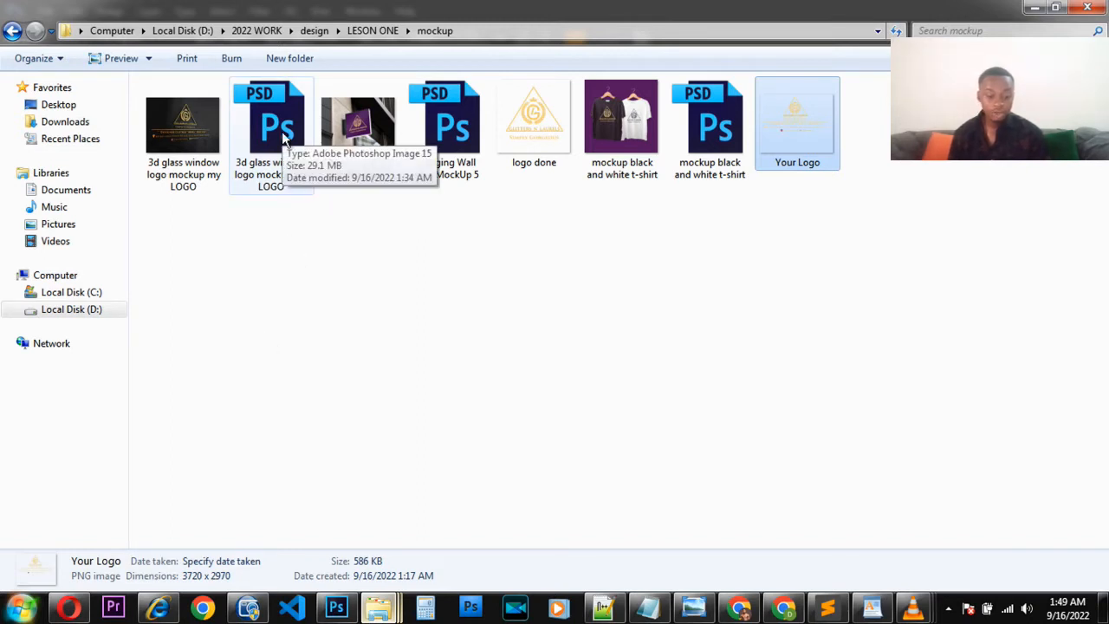
drag(281, 137, 280, 371)
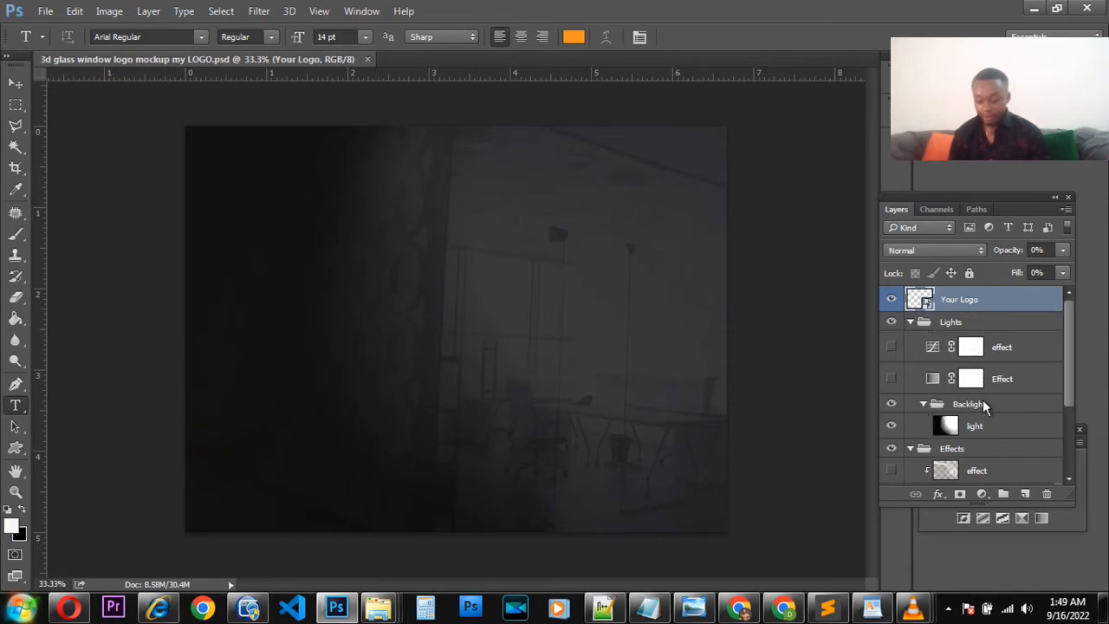
scroll(939, 423, down, 4)
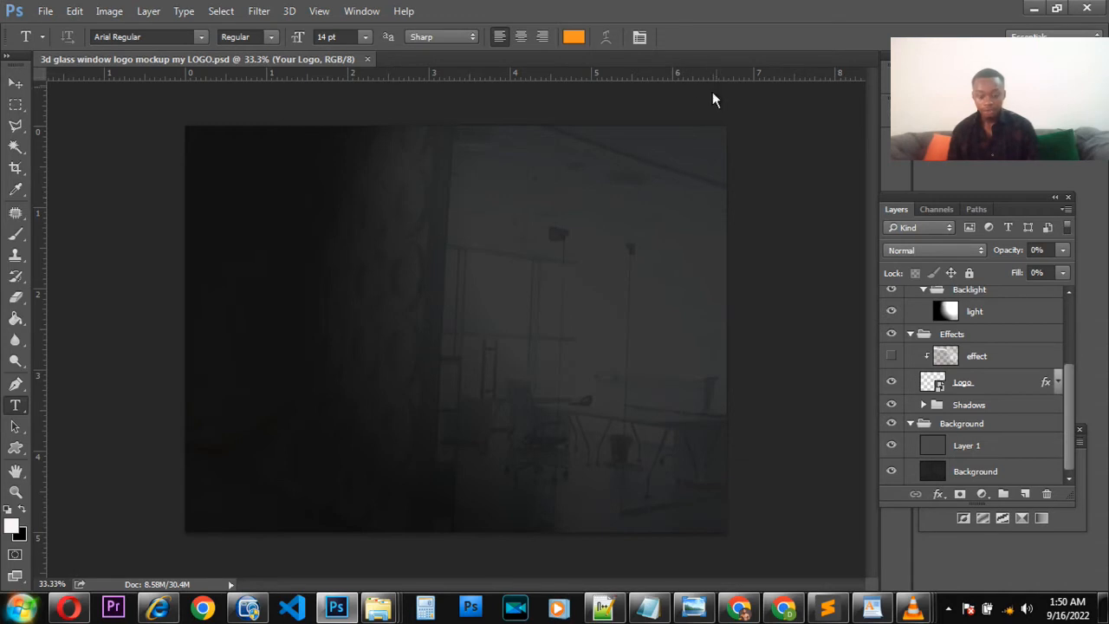
- Switch to the mockup folder and preview the Your Logo image in Windows Photo Viewer, closing the viewer when finished
mouse_move(378, 607)
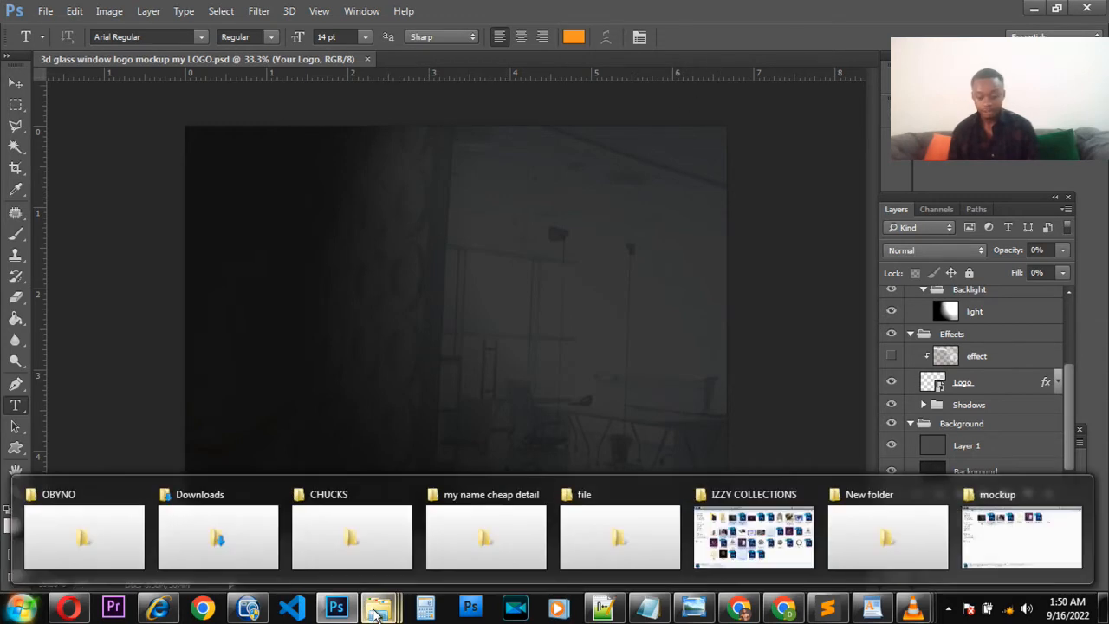
click(1040, 530)
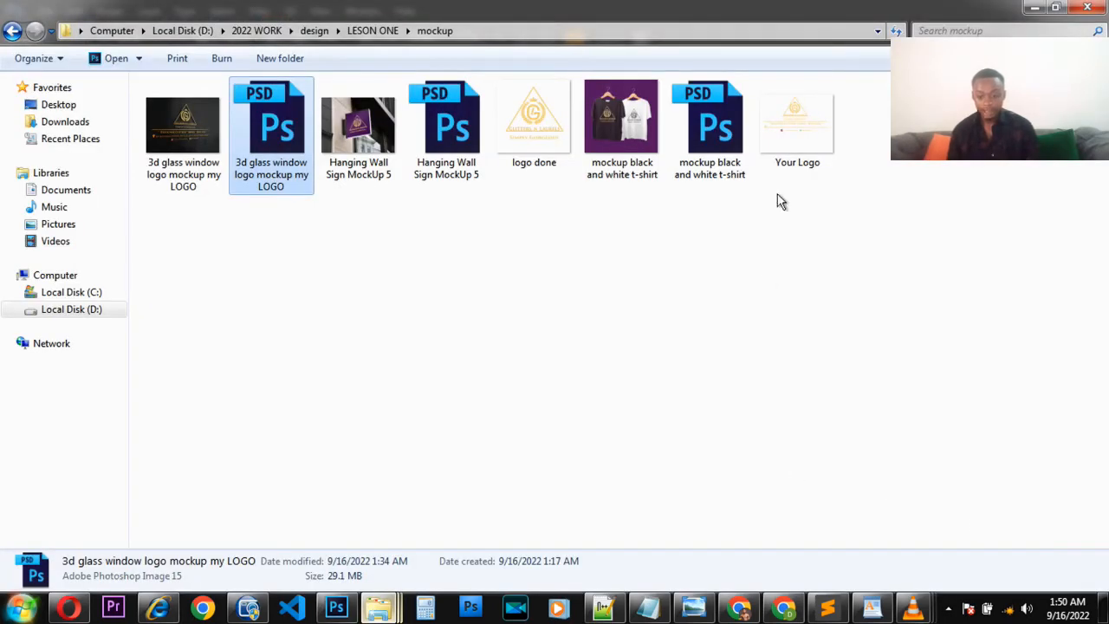
double_click(797, 137)
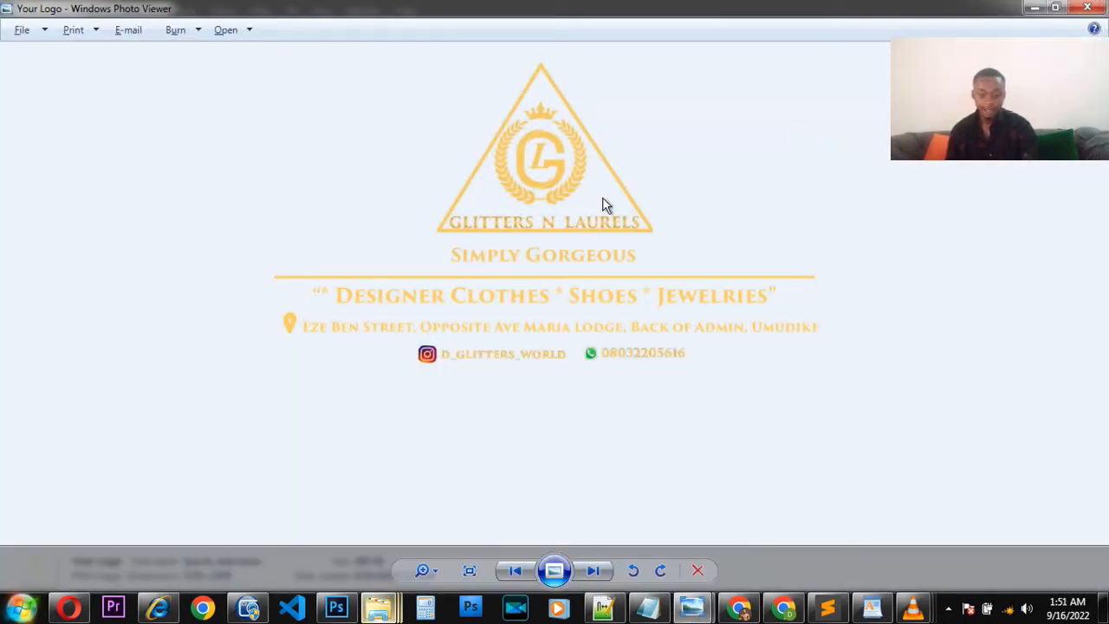
scroll(602, 206, up, 3)
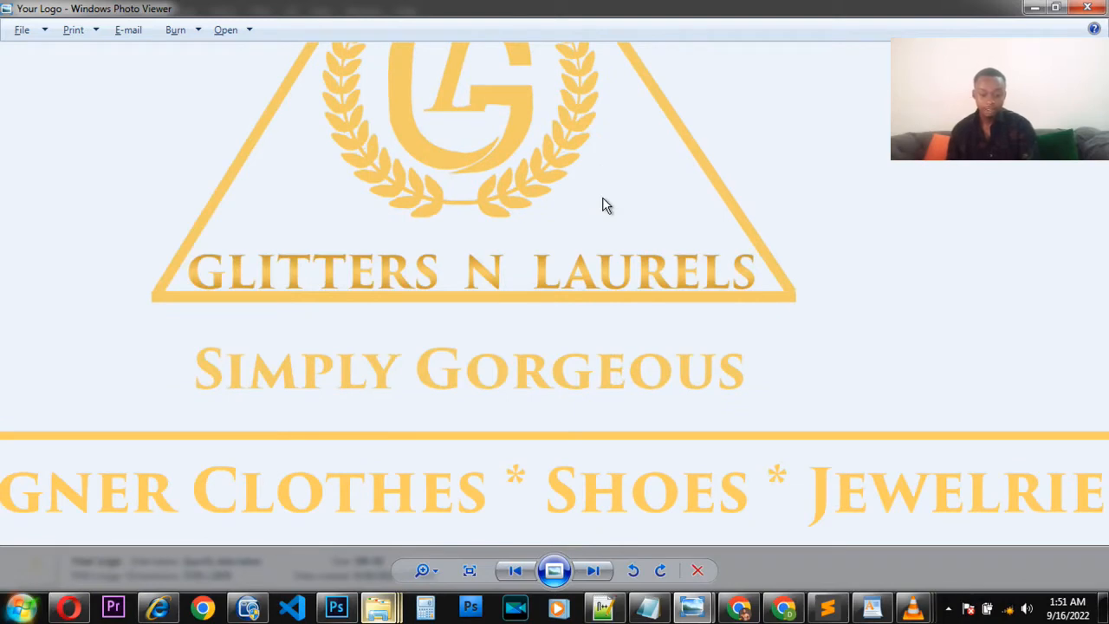
scroll(602, 205, down, 4)
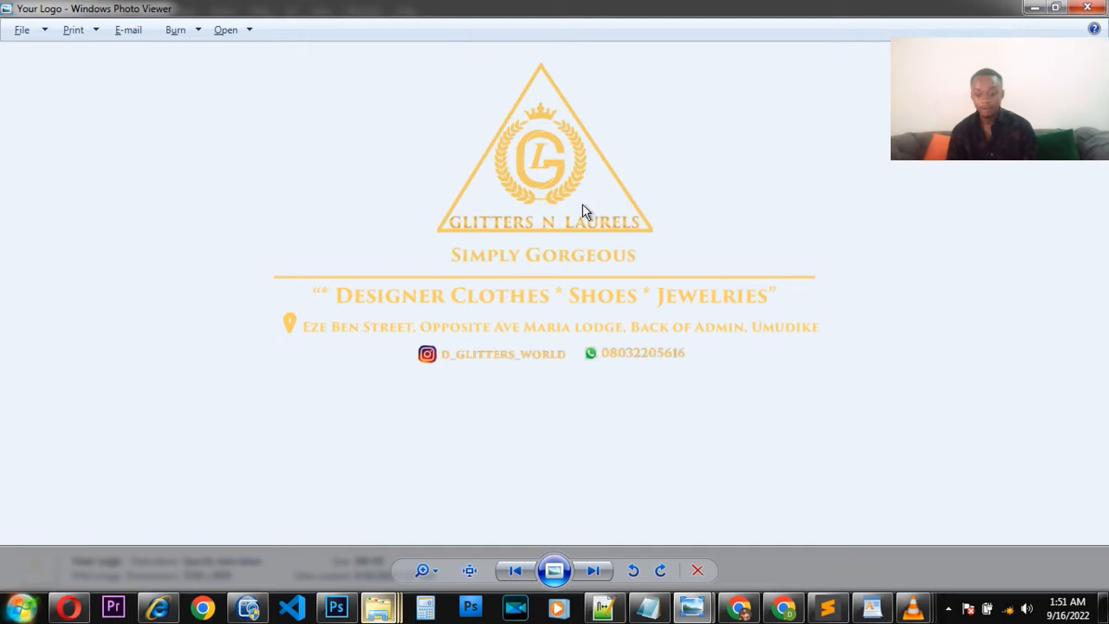
click(1090, 8)
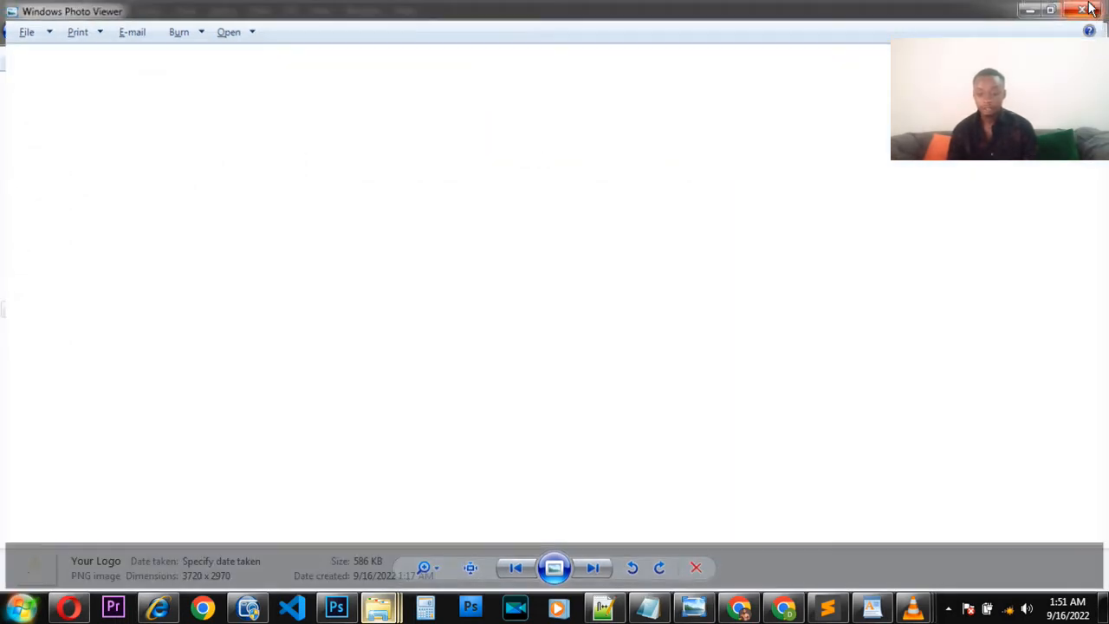
- Bring Your Logo.png from the mockup folder into Photoshop as its own document and return to the 3D glass window mockup
drag(790, 116, 538, 61)
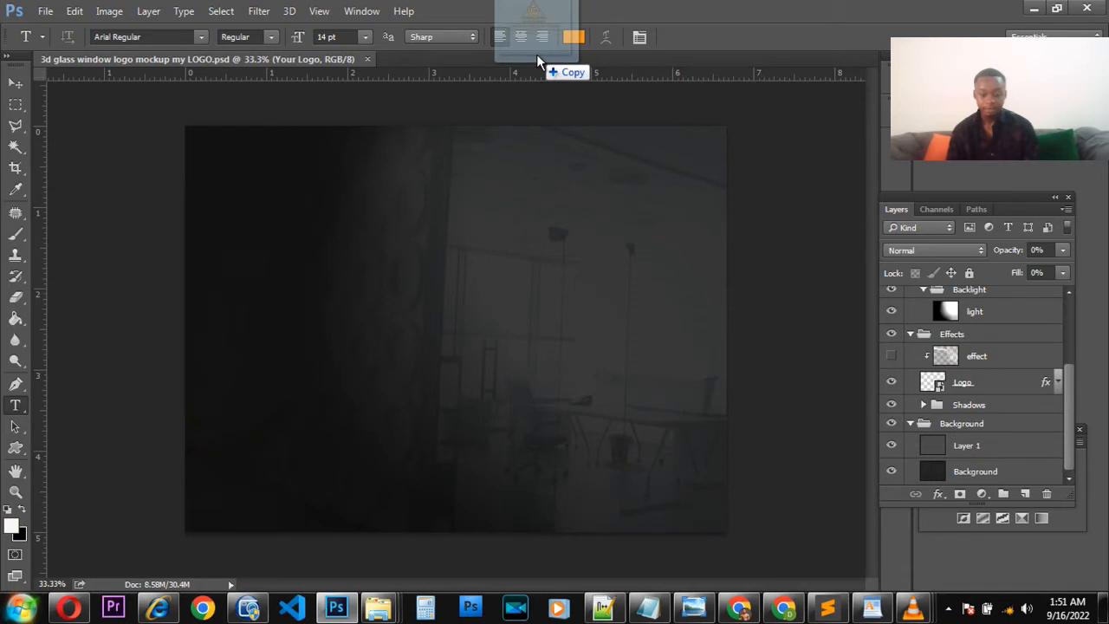
drag(537, 57, 538, 56)
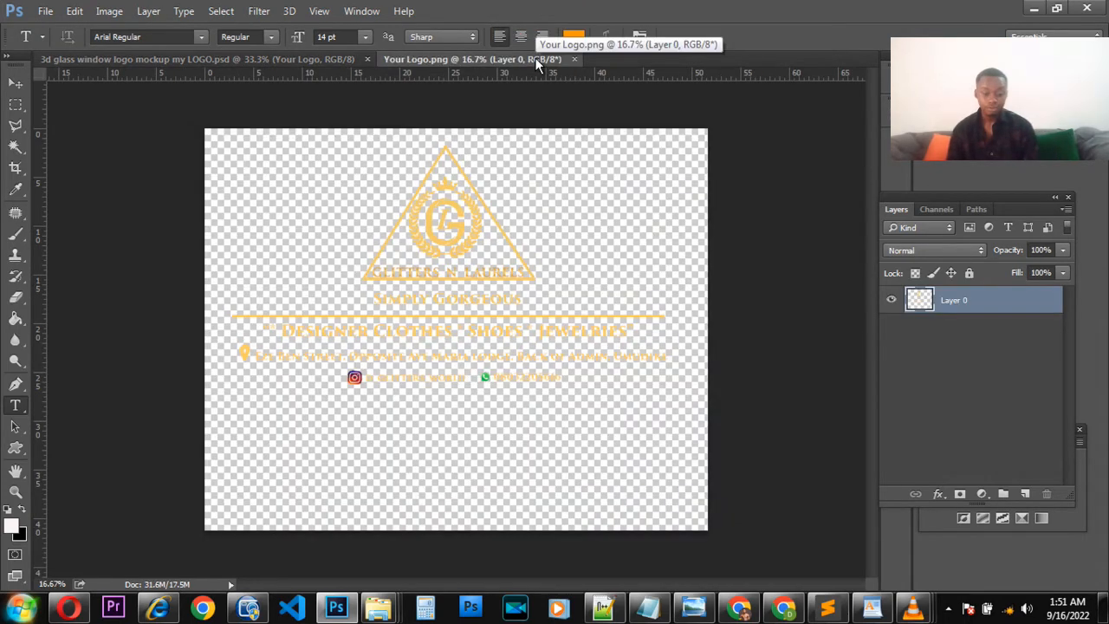
click(307, 61)
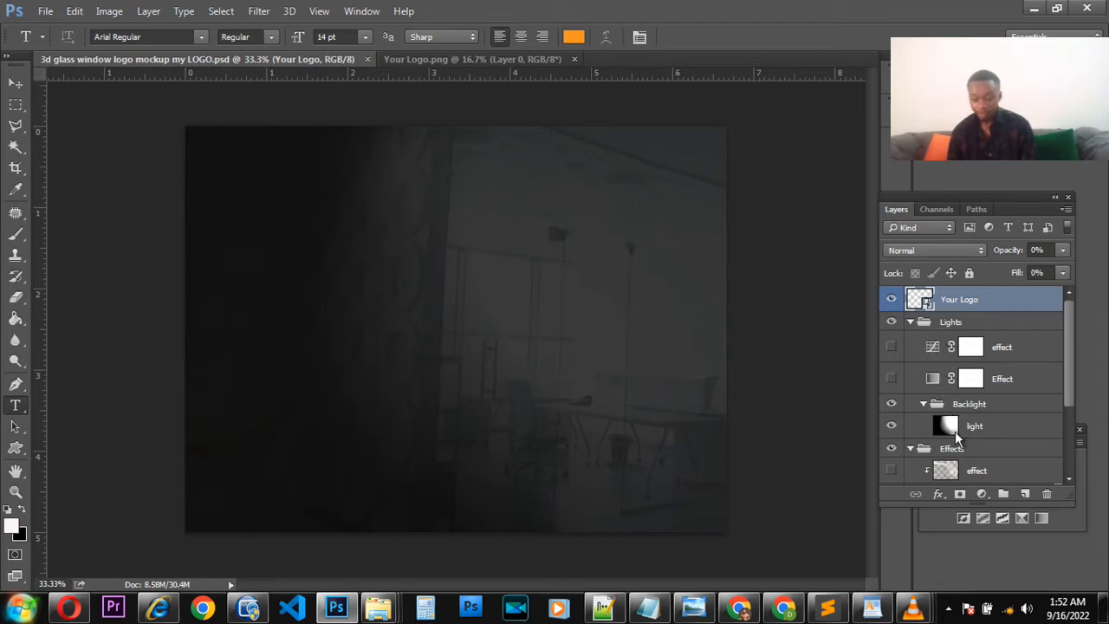
- Open the contents of the mockup's Your Logo smart object, dismissing the missing linked files prompt
scroll(960, 445, down, 2)
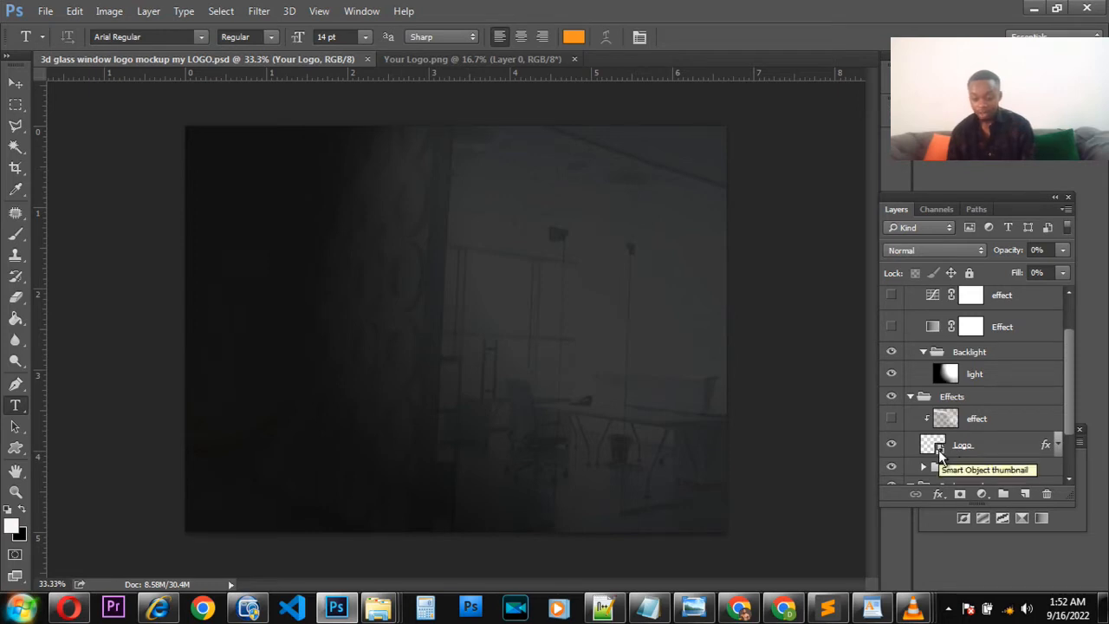
scroll(940, 452, up, 2)
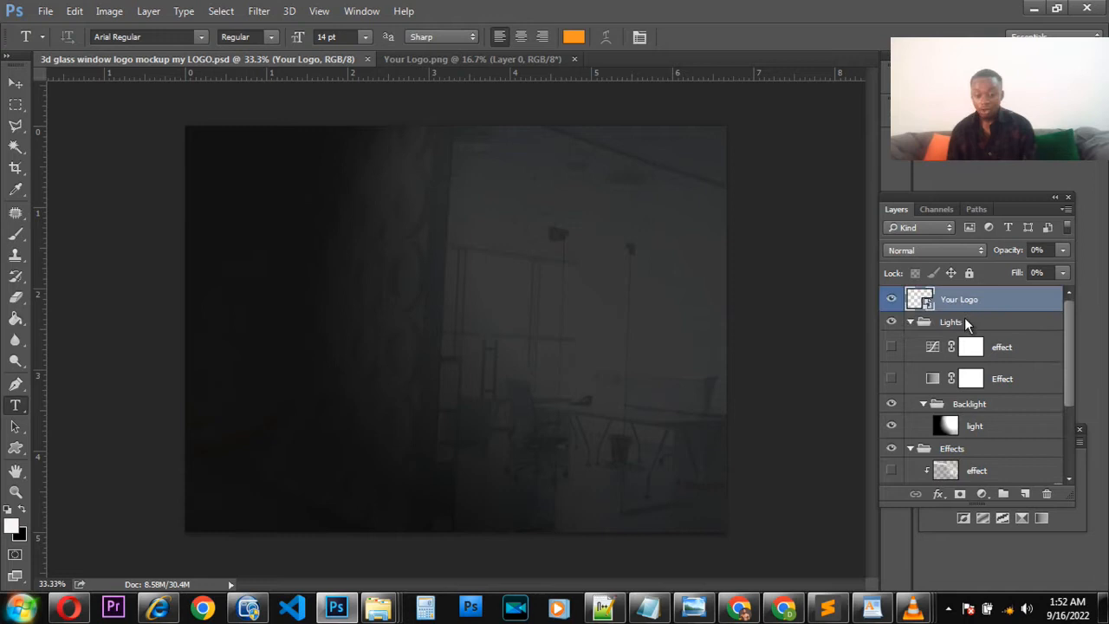
double_click(922, 300)
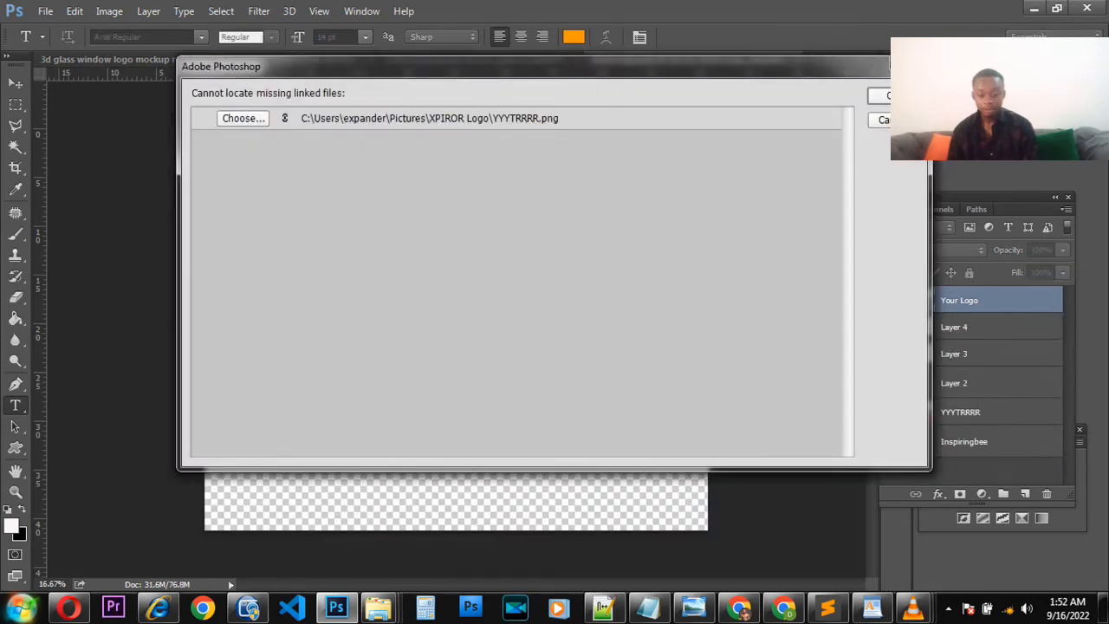
click(882, 120)
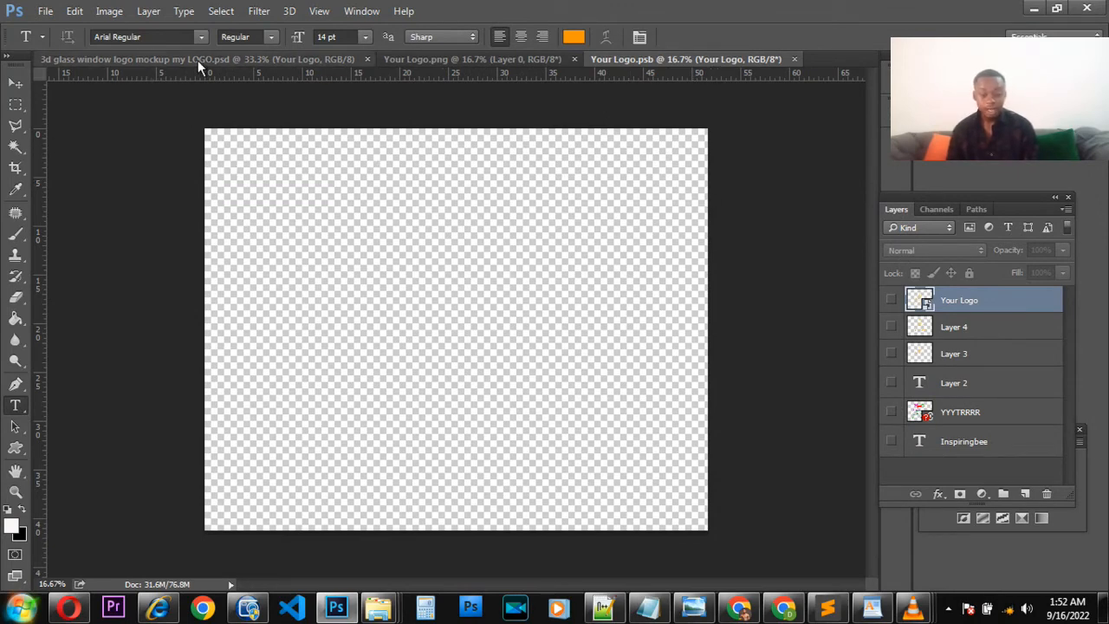
- Copy the logo from Your Logo.png into the Your Logo.psb smart object document with the Move tool
click(266, 57)
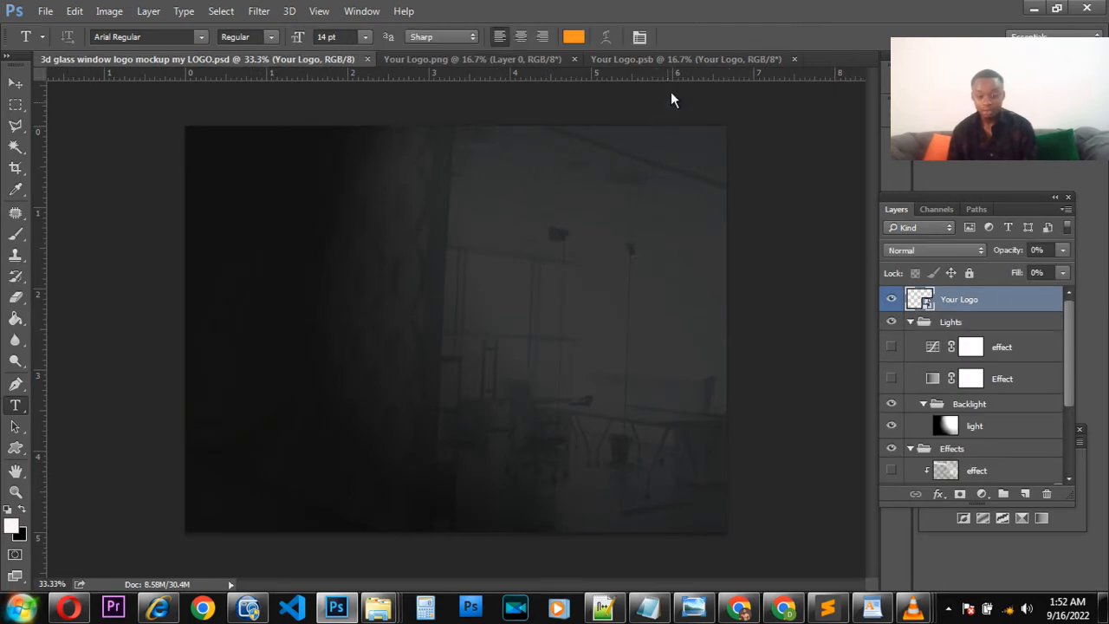
click(670, 62)
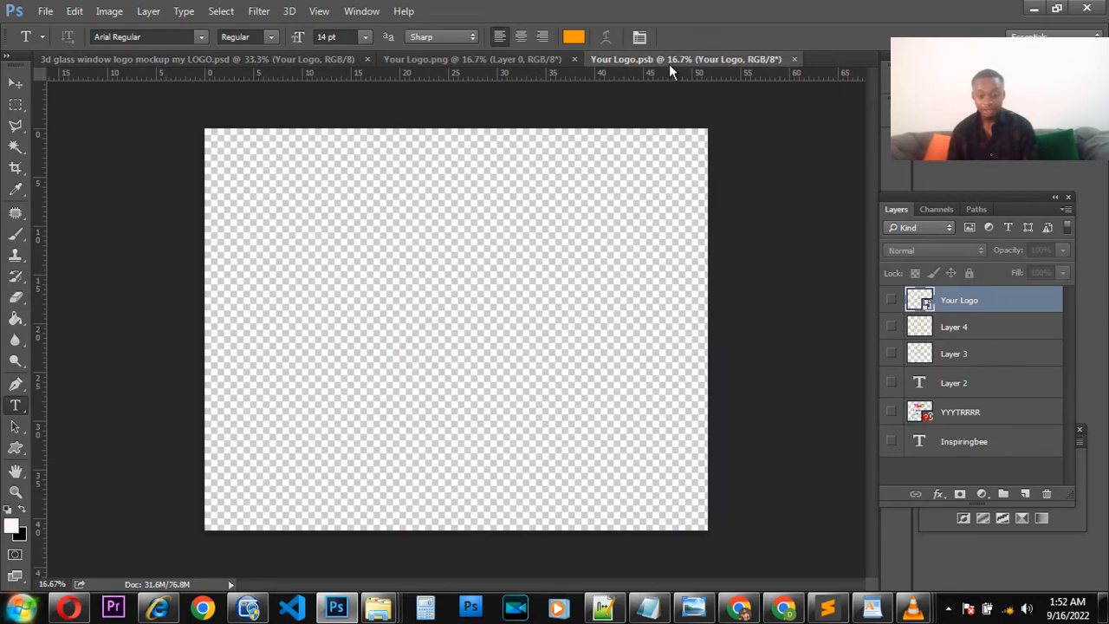
click(459, 61)
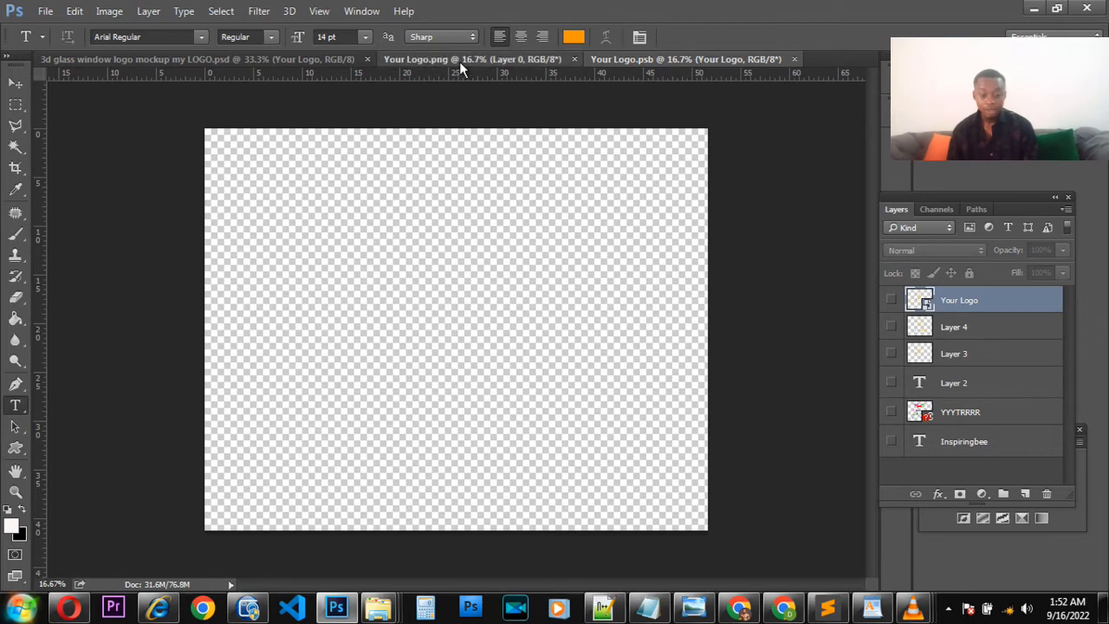
click(14, 83)
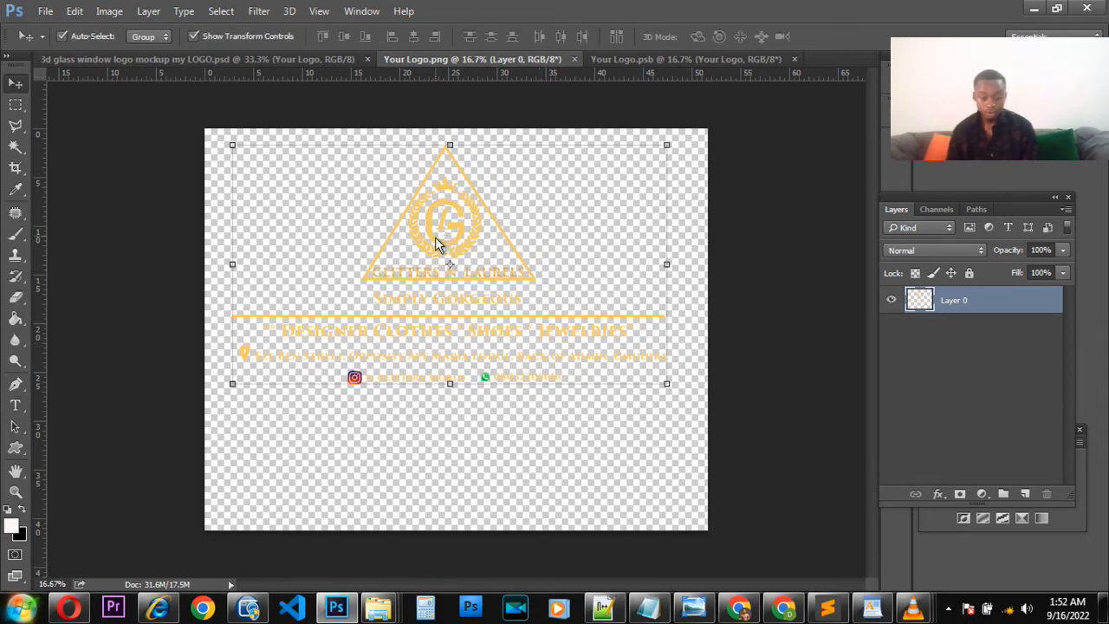
drag(435, 237, 643, 61)
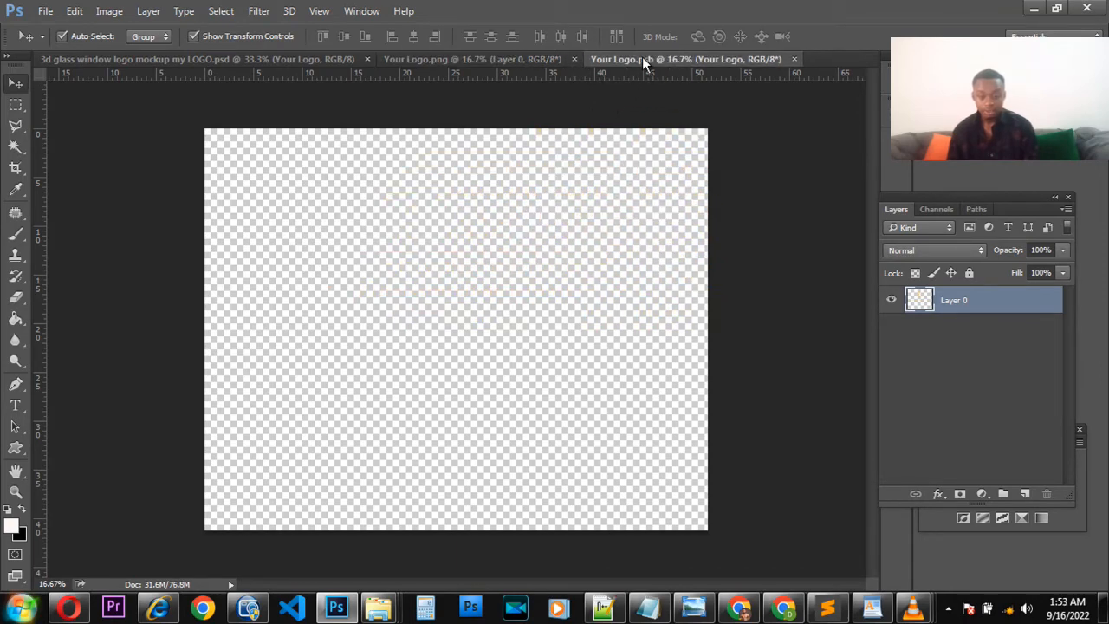
drag(643, 59, 446, 274)
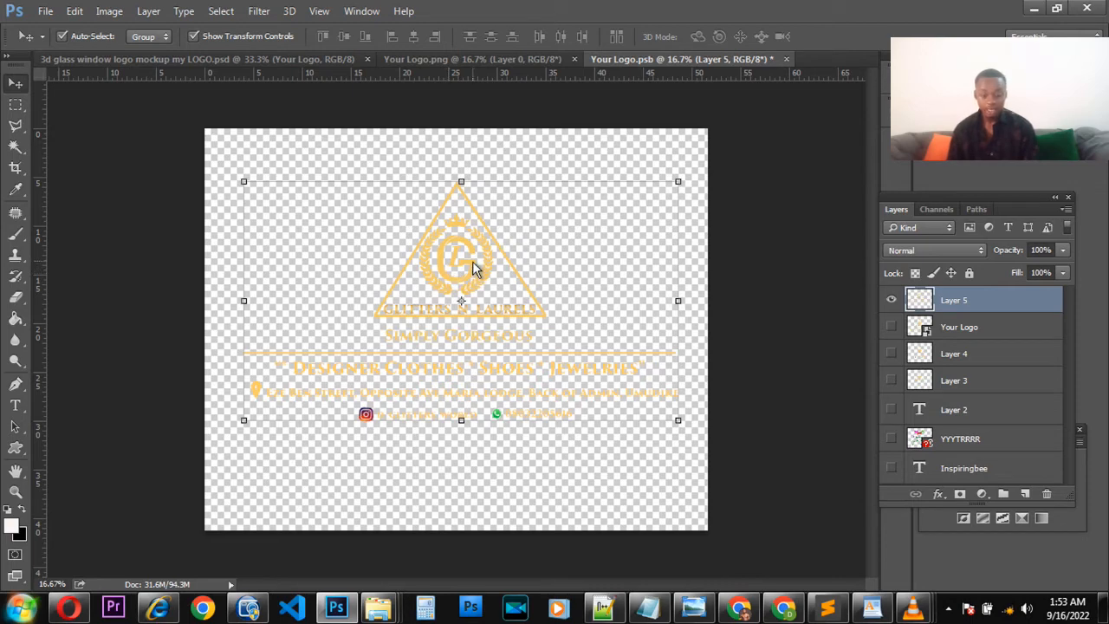
click(678, 182)
drag(679, 186, 666, 189)
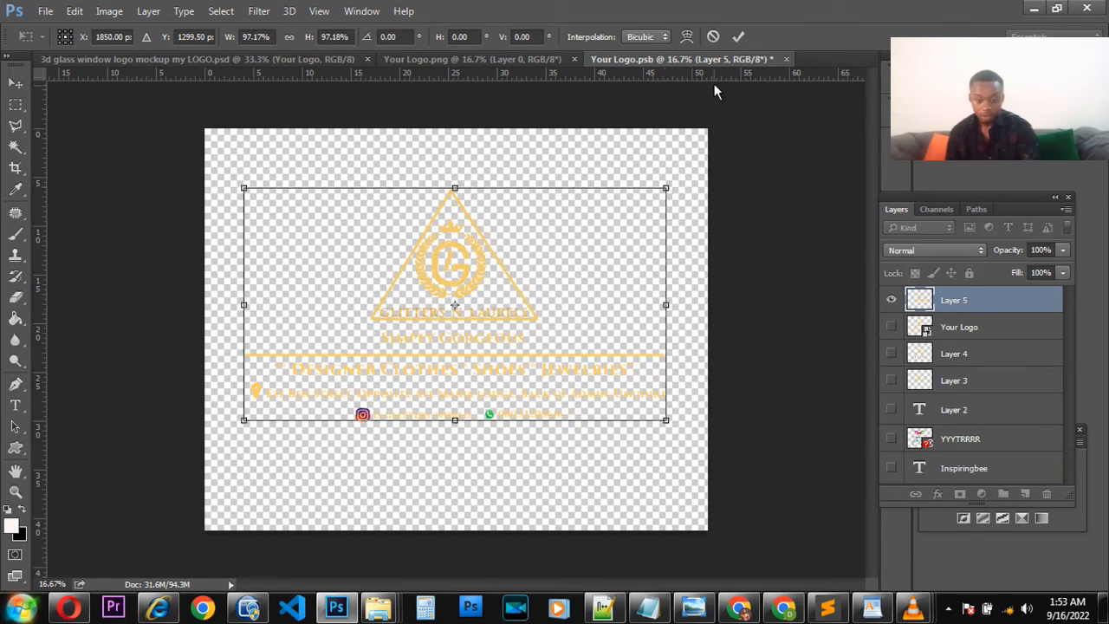
click(713, 37)
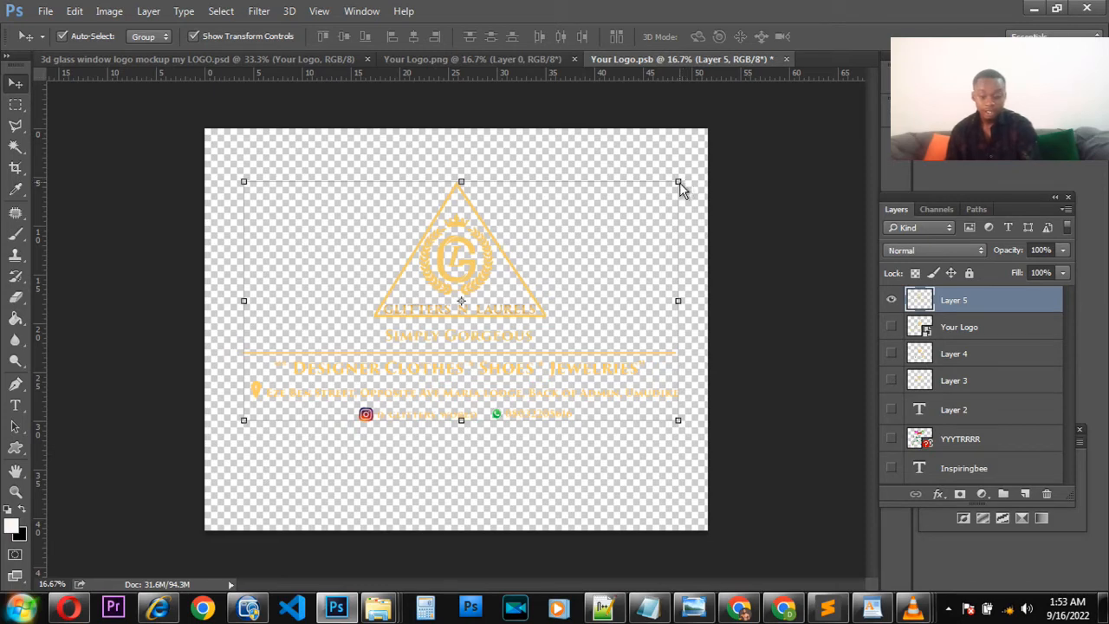
- Scale the copied logo proportionally to about 75% and move it toward the upper-left part of the Your Logo.psb canvas
drag(680, 182, 564, 230)
drag(417, 295, 407, 261)
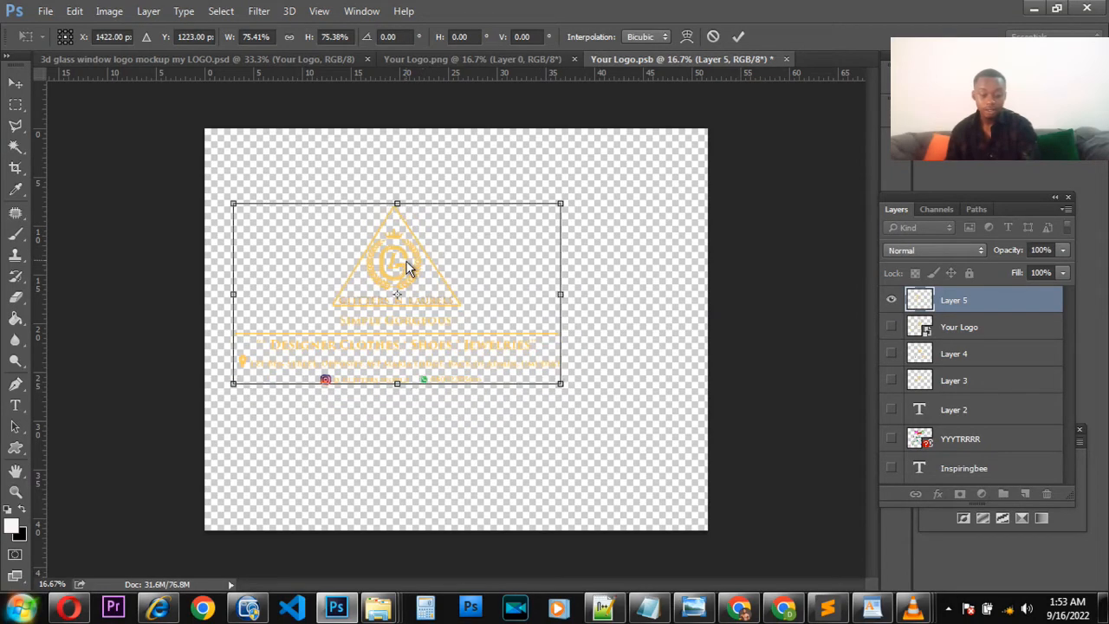
key(Return)
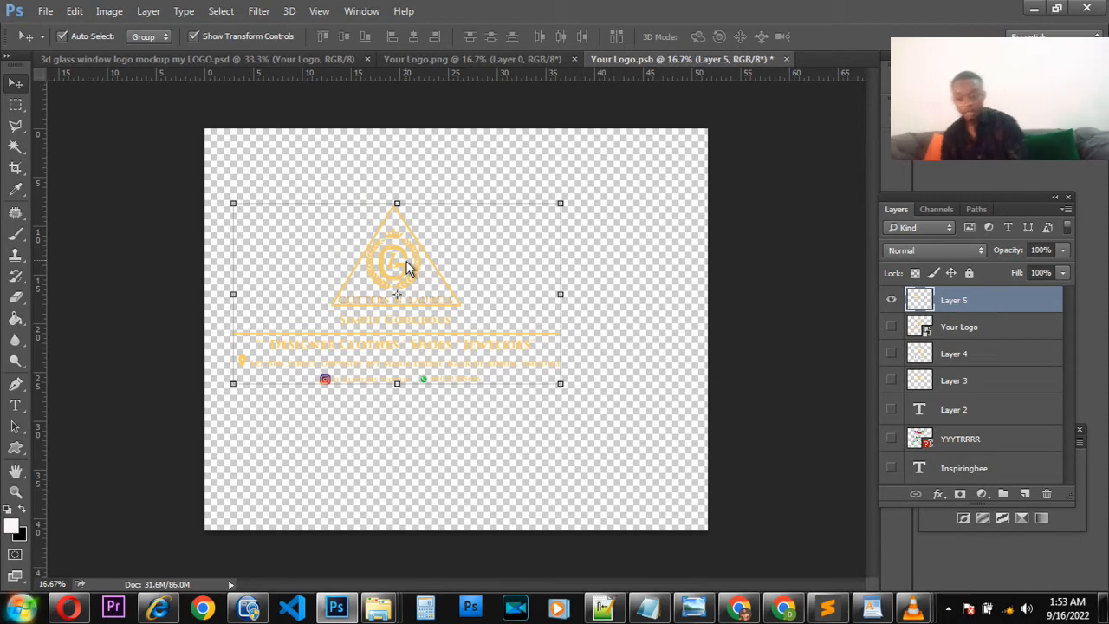
click(560, 203)
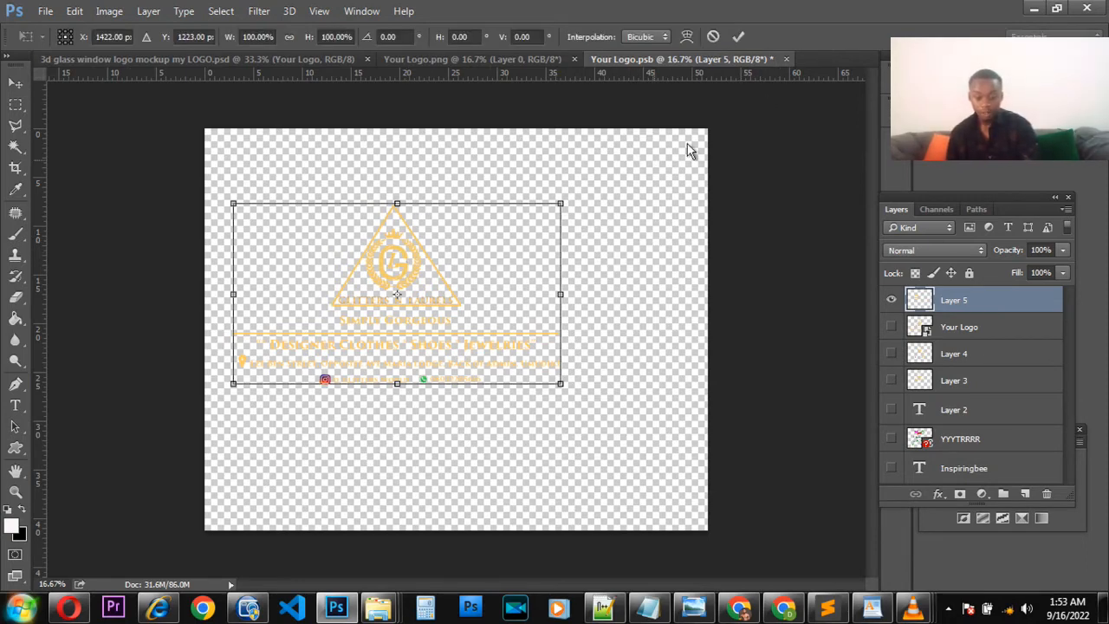
click(738, 36)
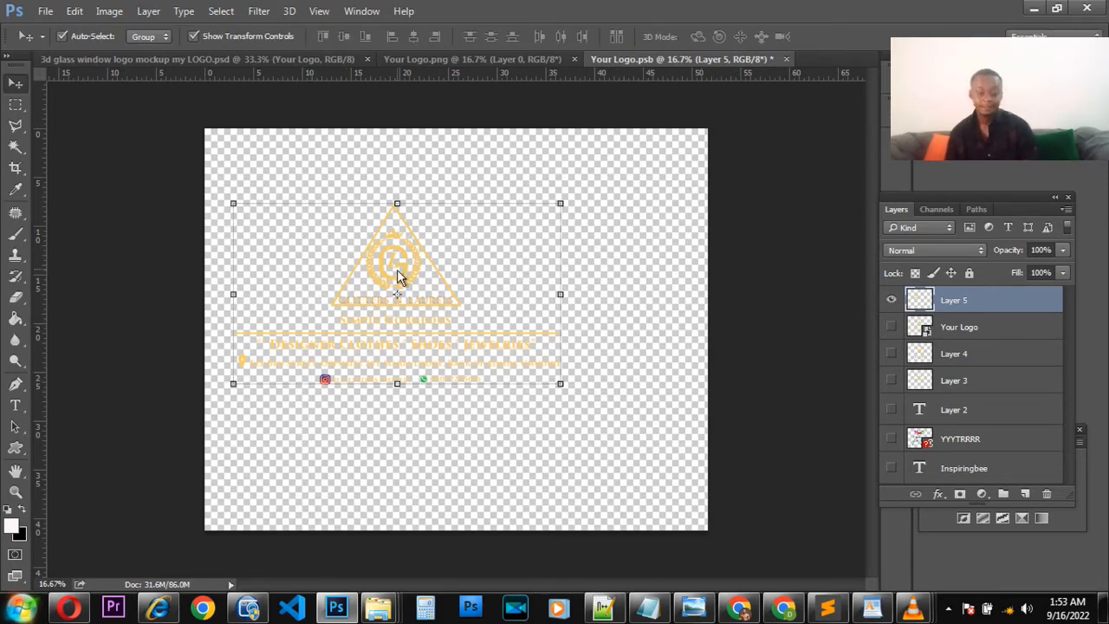
- Save Your Logo.psb and compare the smart object document with the updated 3D glass window mockup
key(ctrl+s)
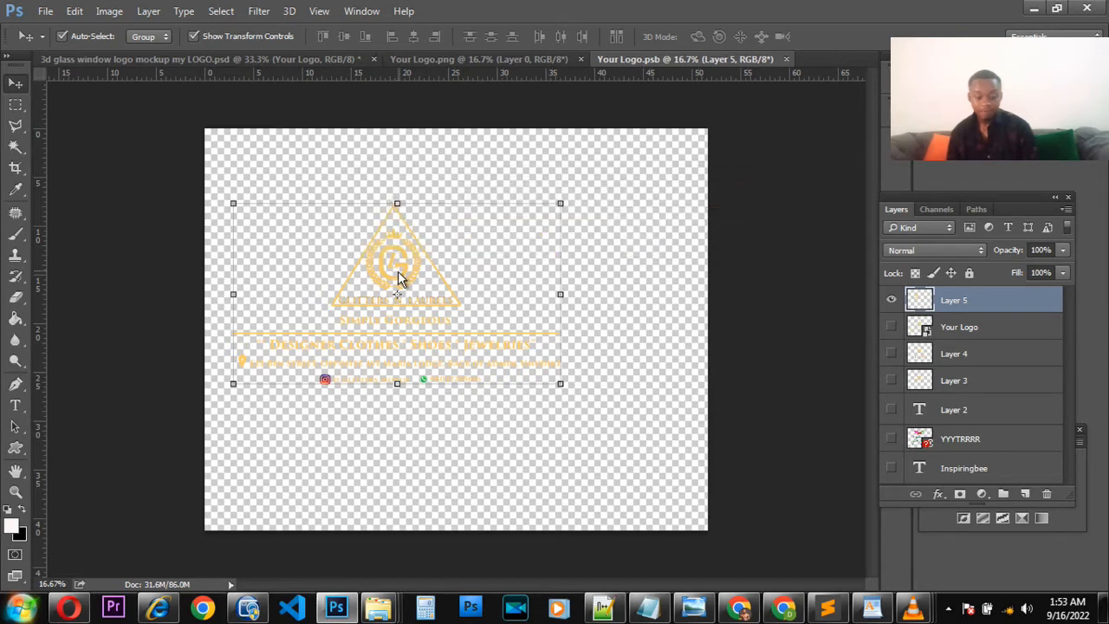
click(303, 61)
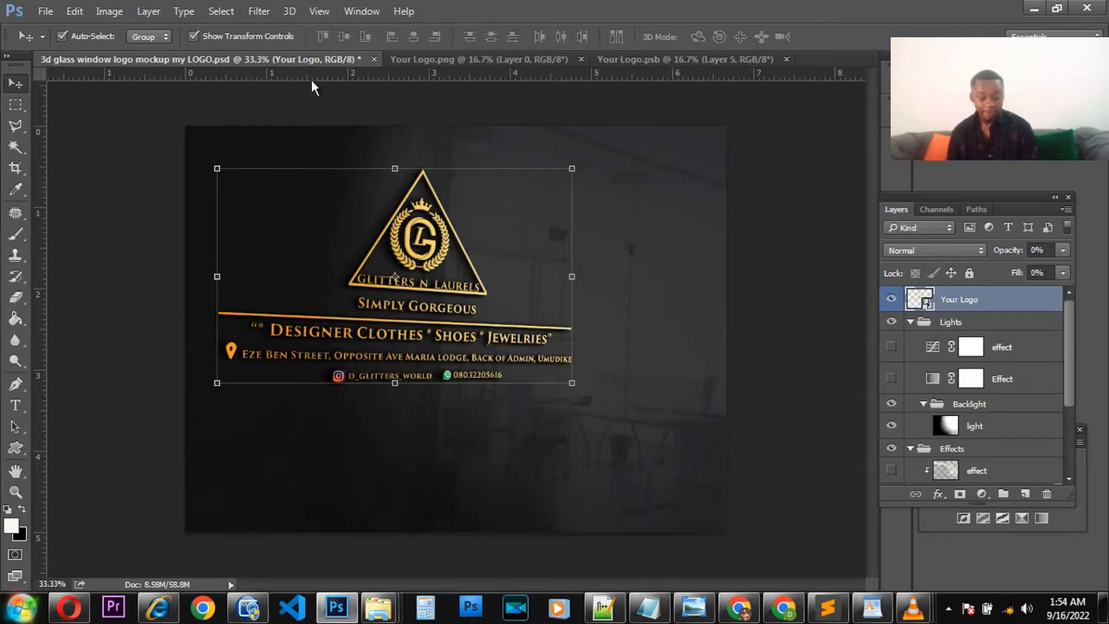
click(679, 60)
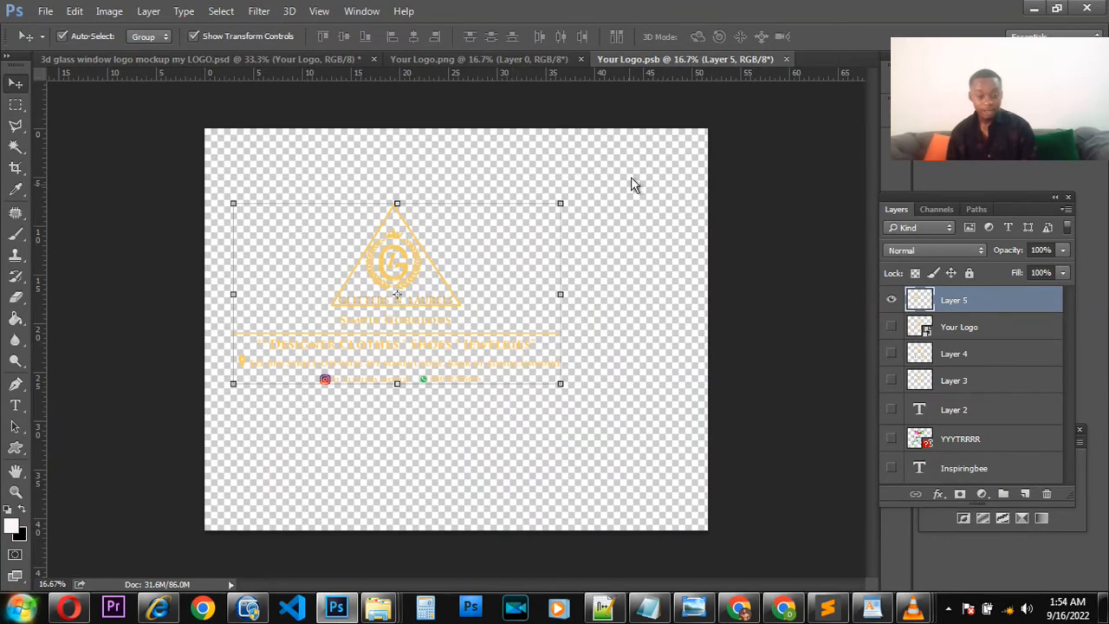
click(221, 59)
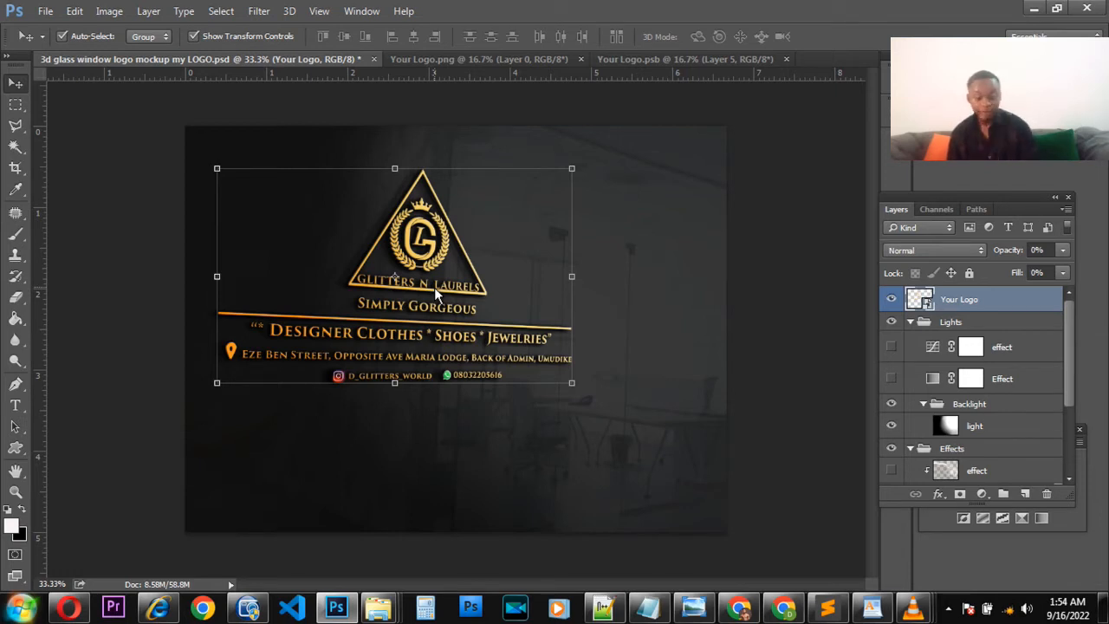
click(742, 57)
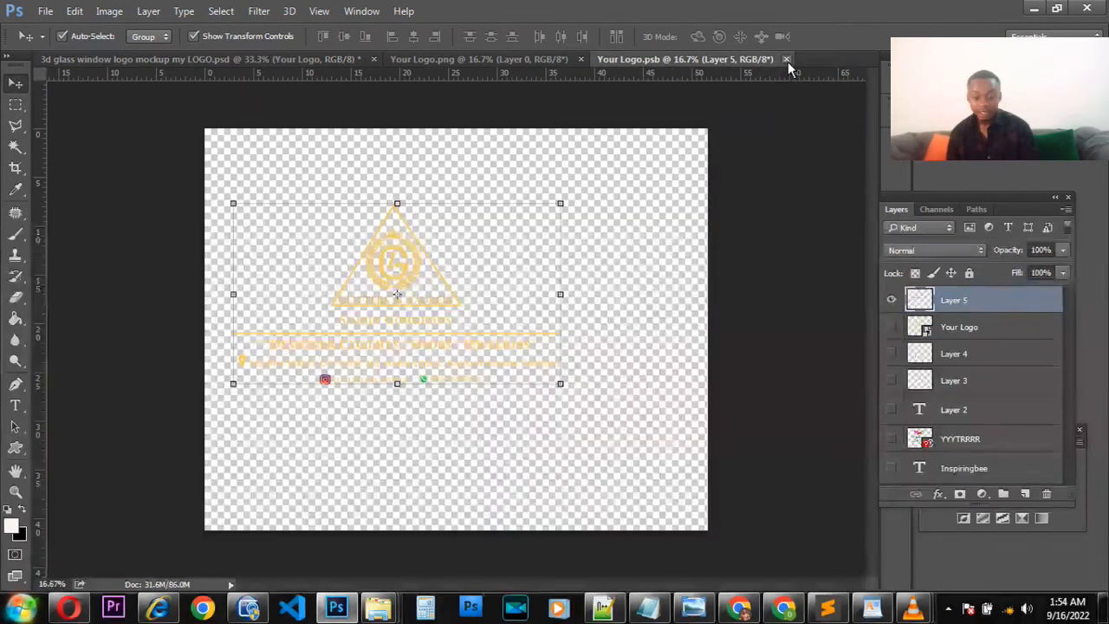
click(178, 60)
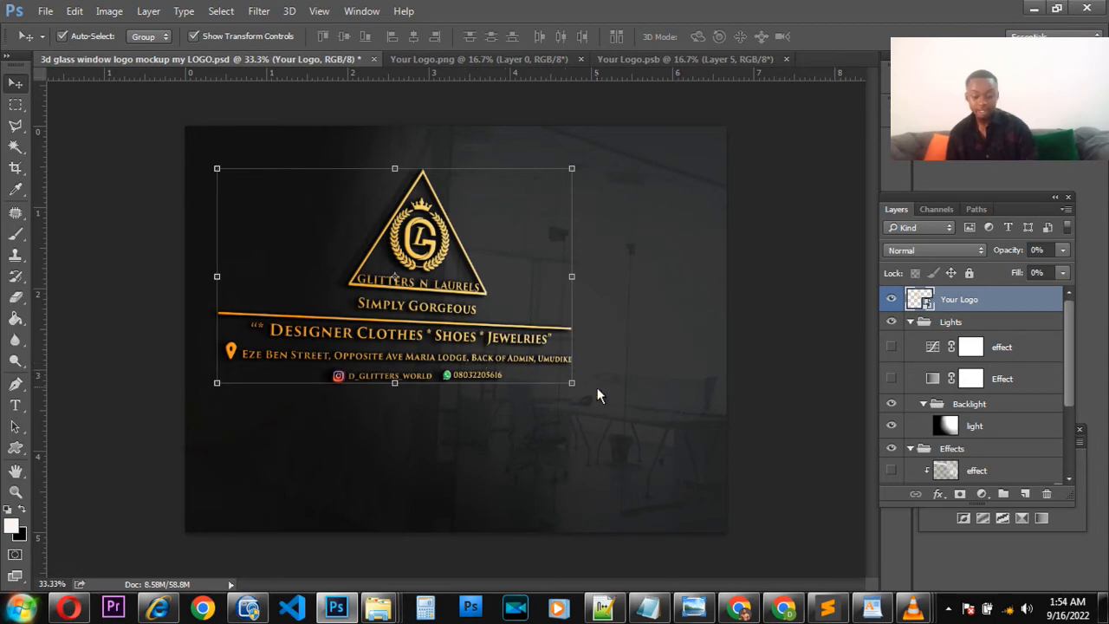
- Enlarge the logo in Your Logo.psb from its lower-right corner to span most of the canvas width
click(721, 61)
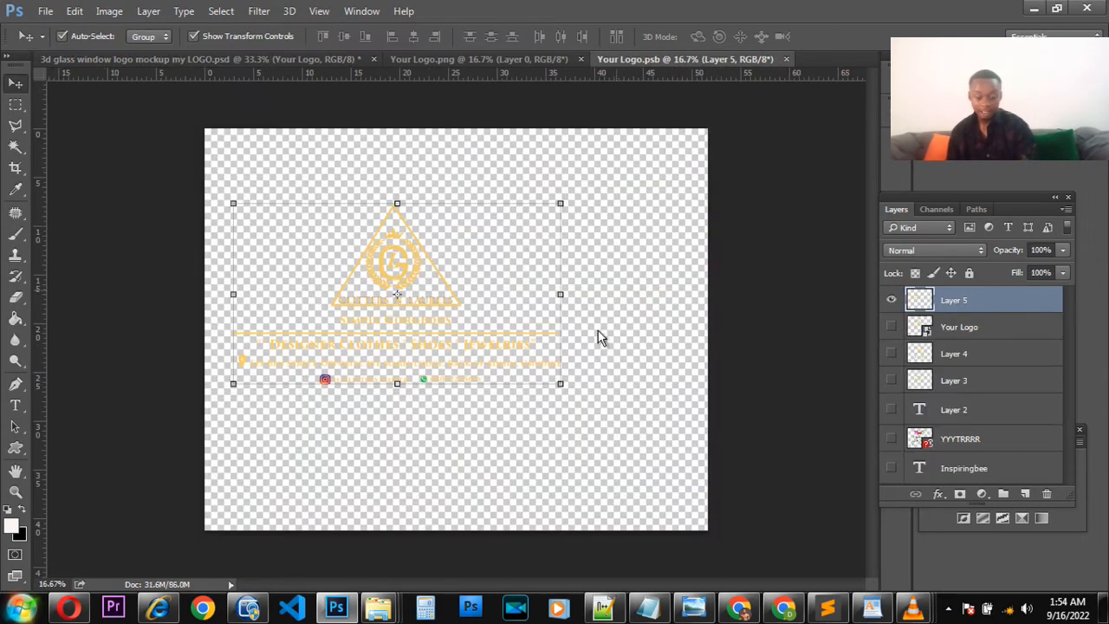
click(563, 386)
drag(562, 386, 657, 464)
click(739, 36)
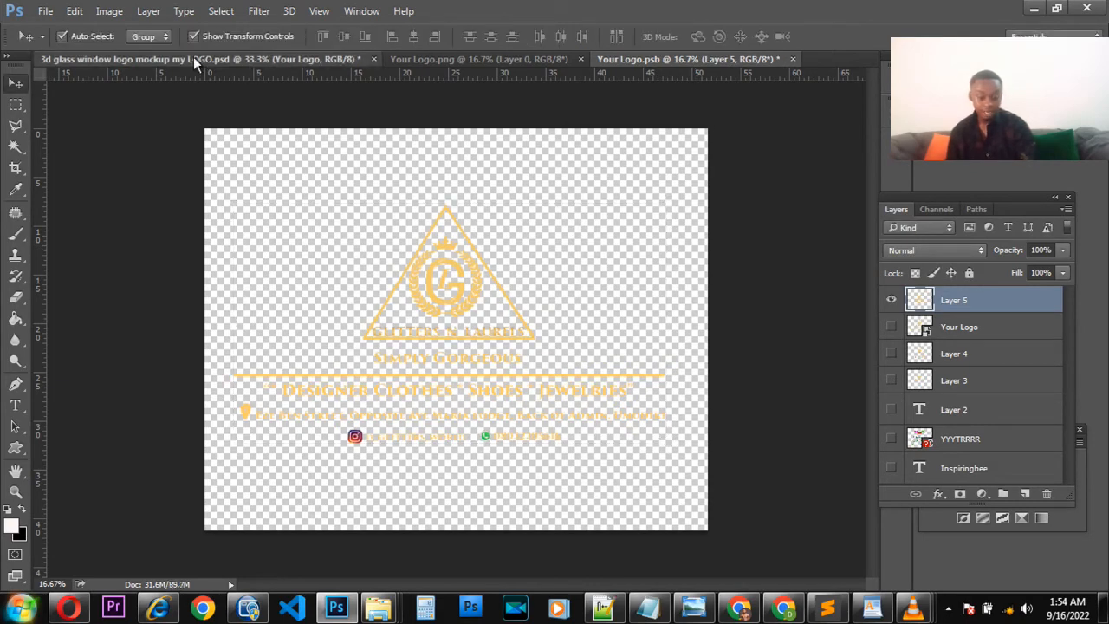
- Save the resized logo in Your Logo.psb and display the updated 3D glass window mockup
click(195, 59)
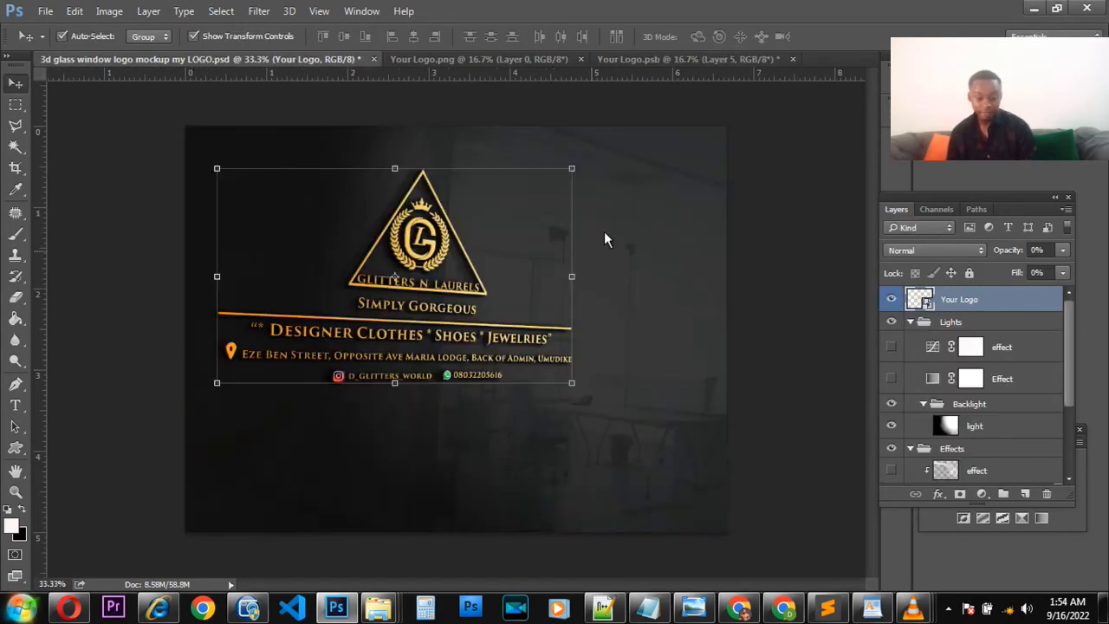
click(667, 61)
key(ctrl+s)
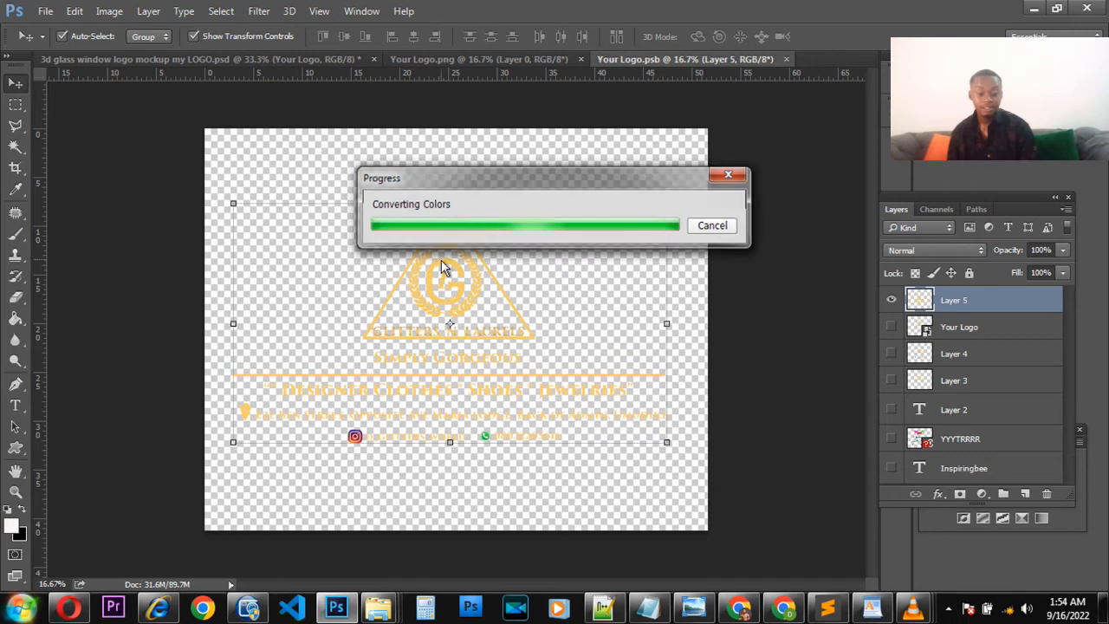
click(293, 61)
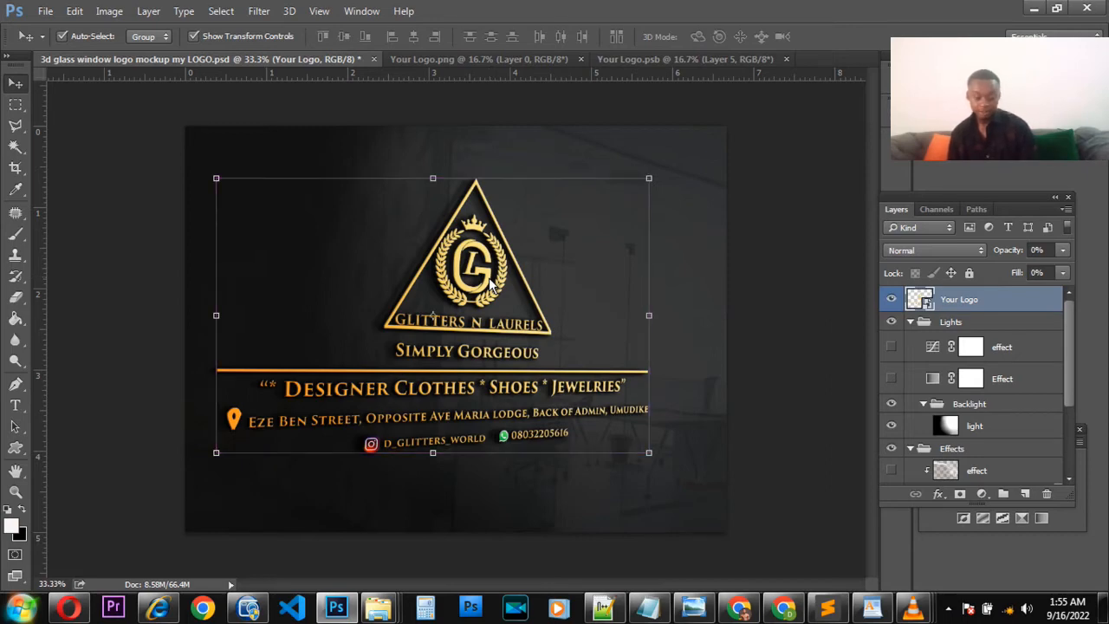
- Save a JPEG version of the finished mockup in the mockup folder under the file name eg
key(ctrl+shift+s)
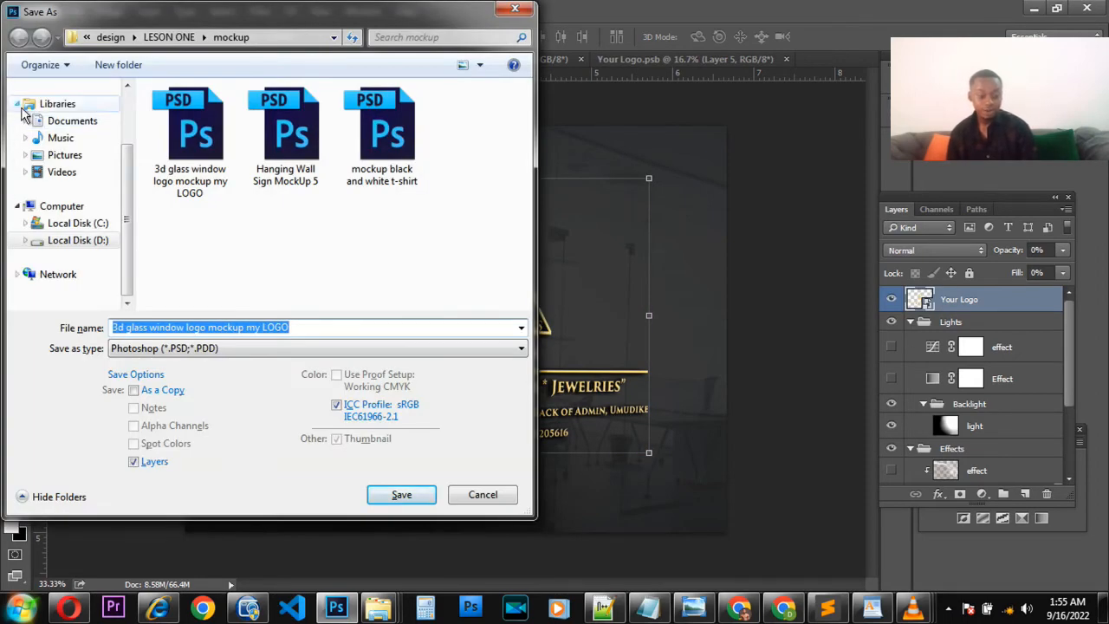
drag(324, 331, 106, 332)
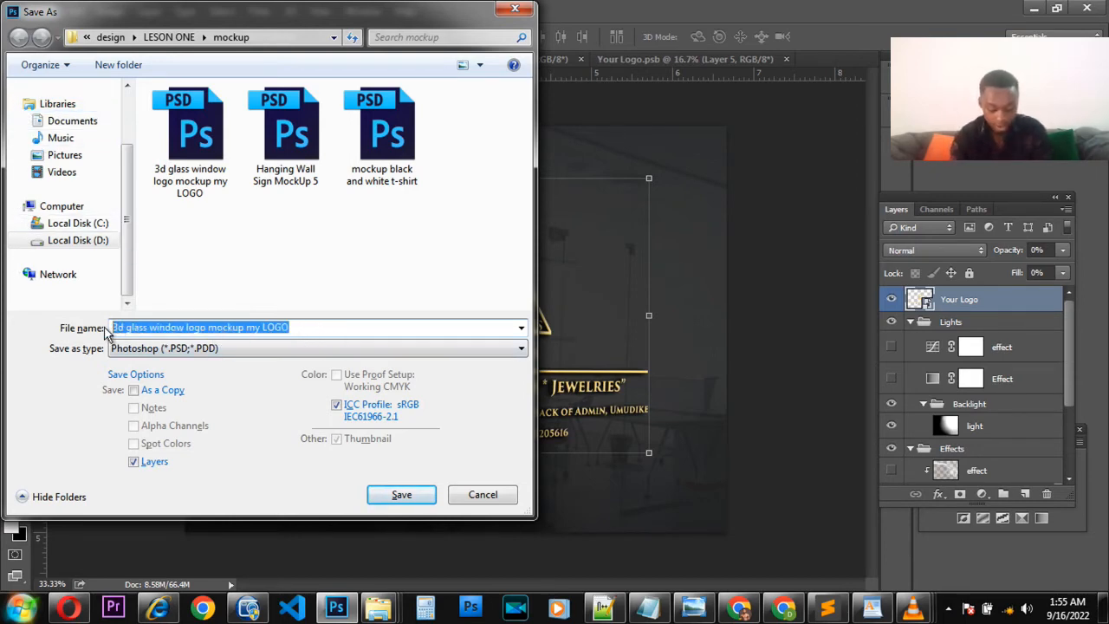
text(eg)
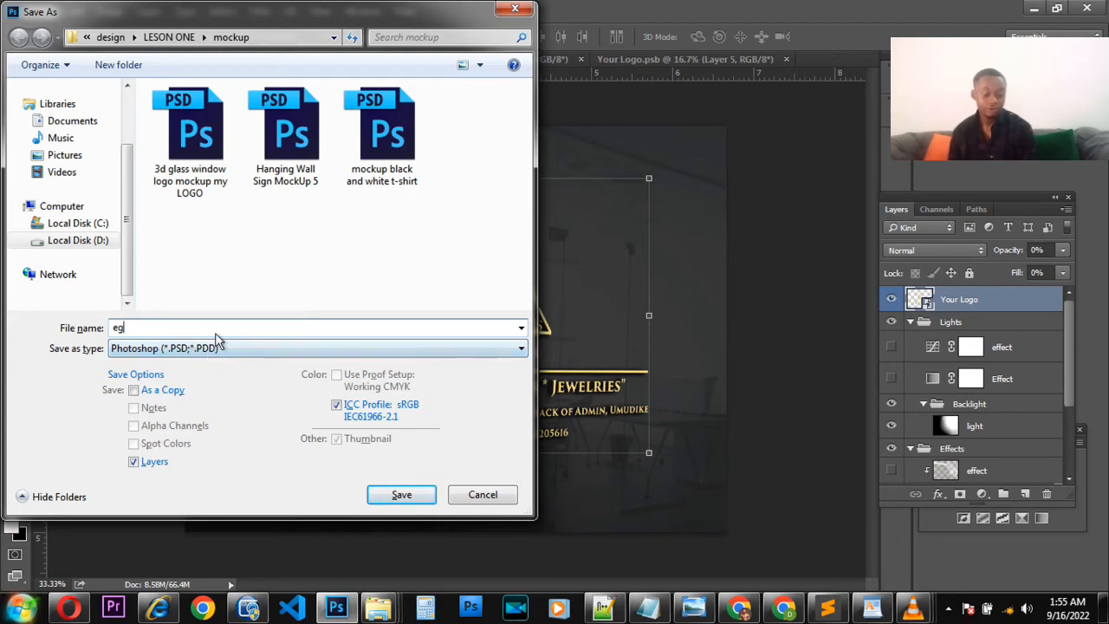
click(175, 353)
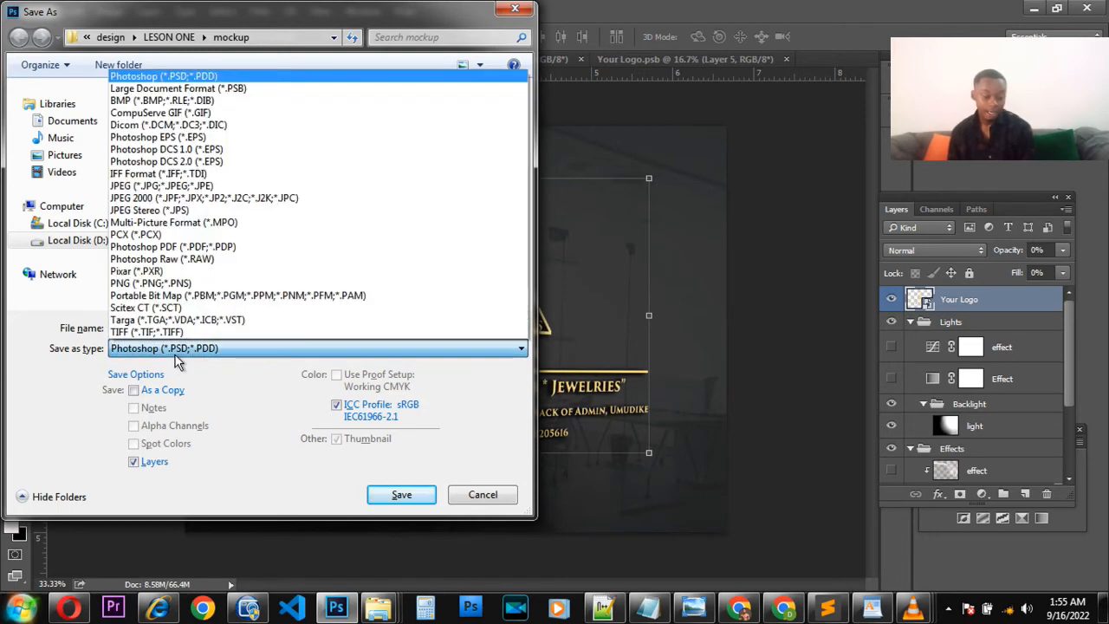
click(122, 189)
click(396, 501)
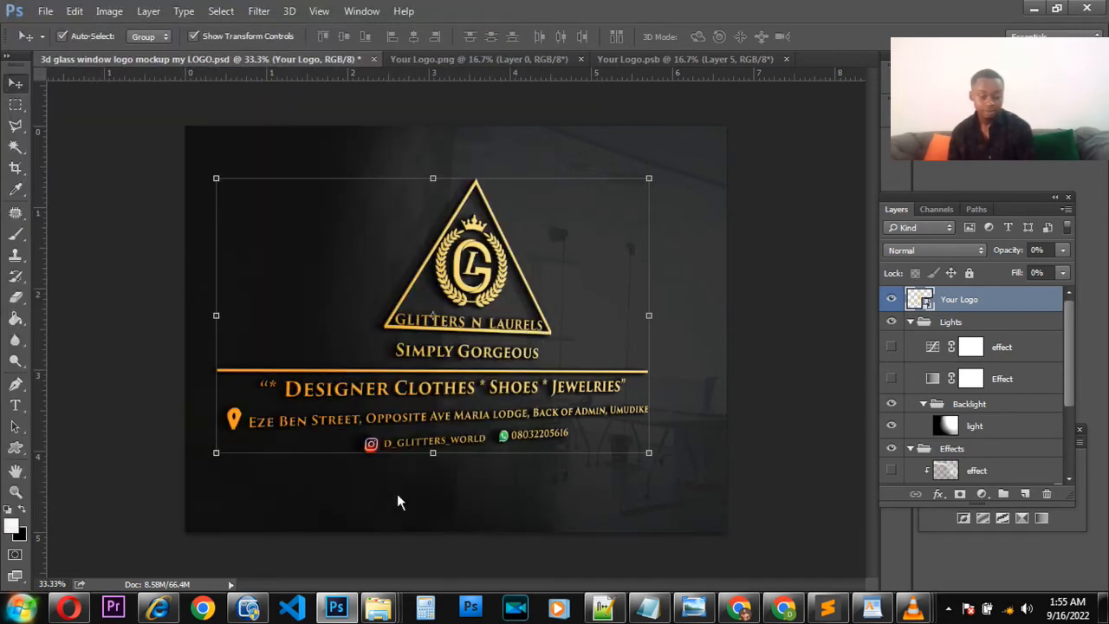
- Finish exporting the glass window mockup as a JPEG and open the eg image from the mockup folder for viewing
click(648, 152)
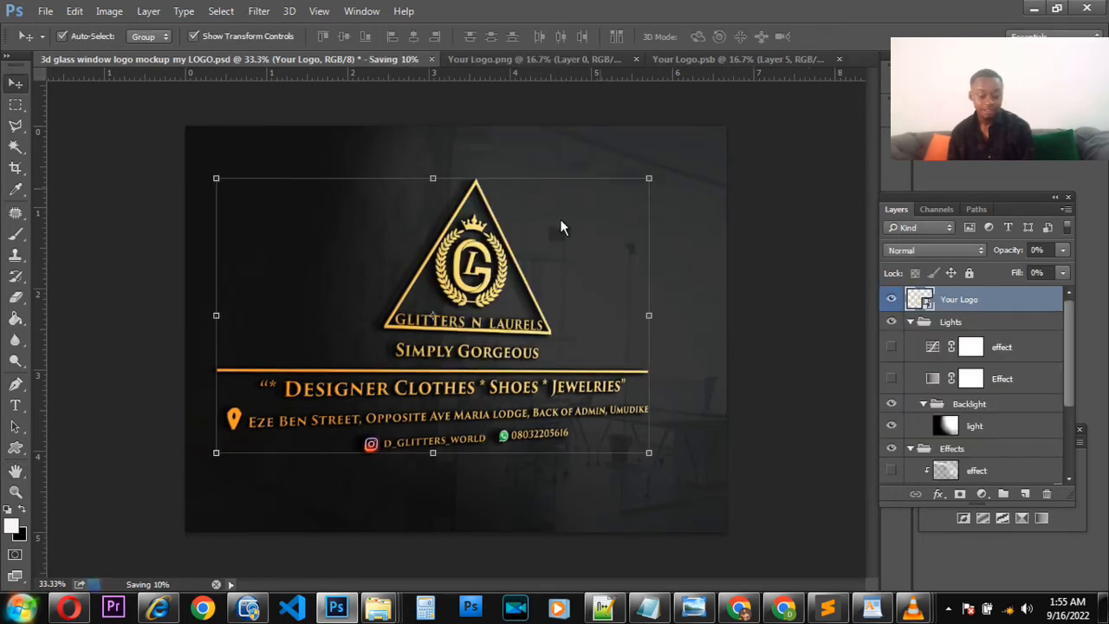
mouse_move(351, 613)
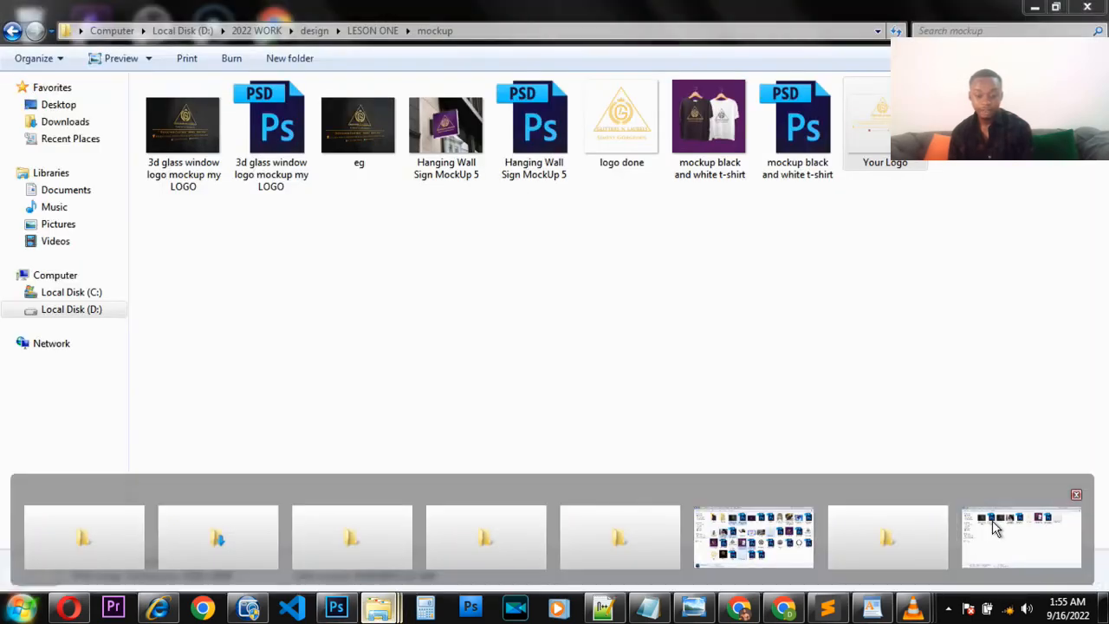
click(995, 528)
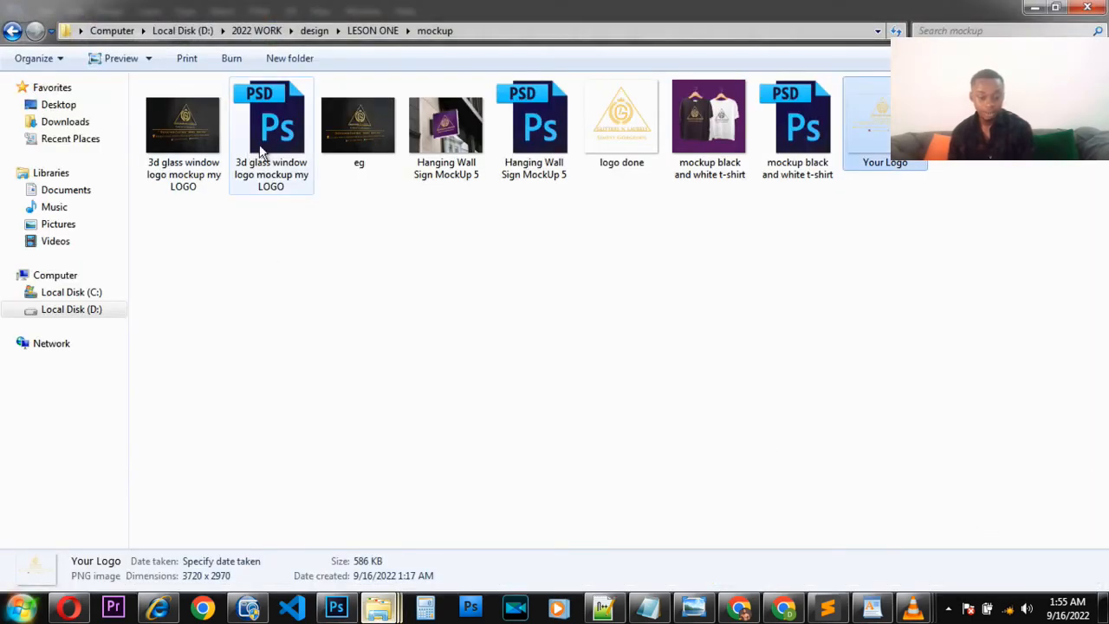
double_click(358, 149)
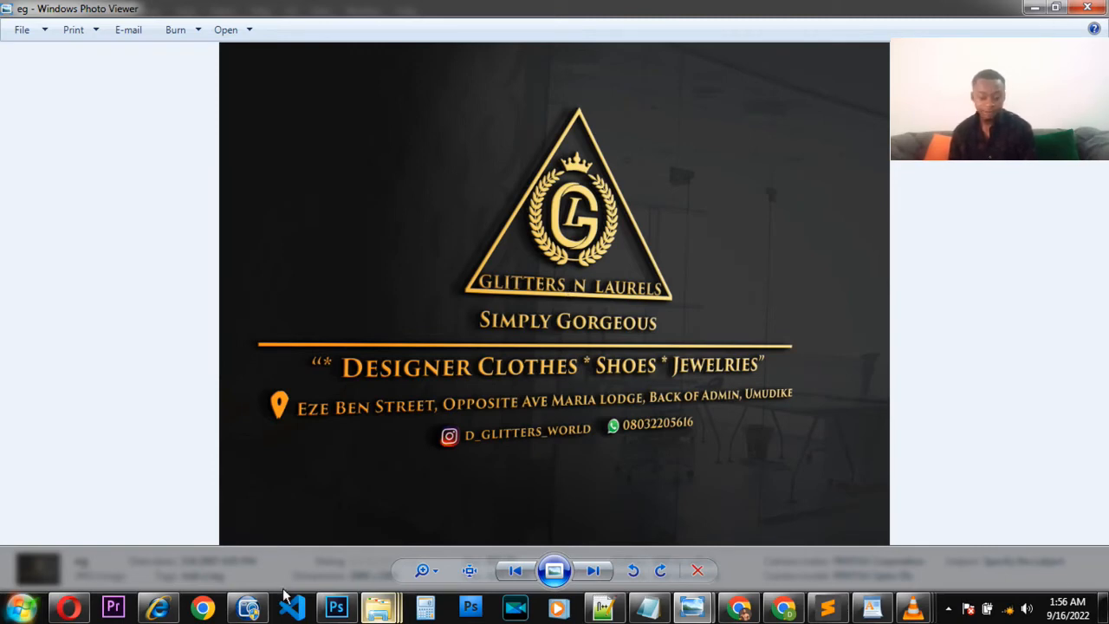
- Return to Photoshop and close the 3D glass window mockup without saving, along with Your Logo.psb and Your Logo.png
click(334, 609)
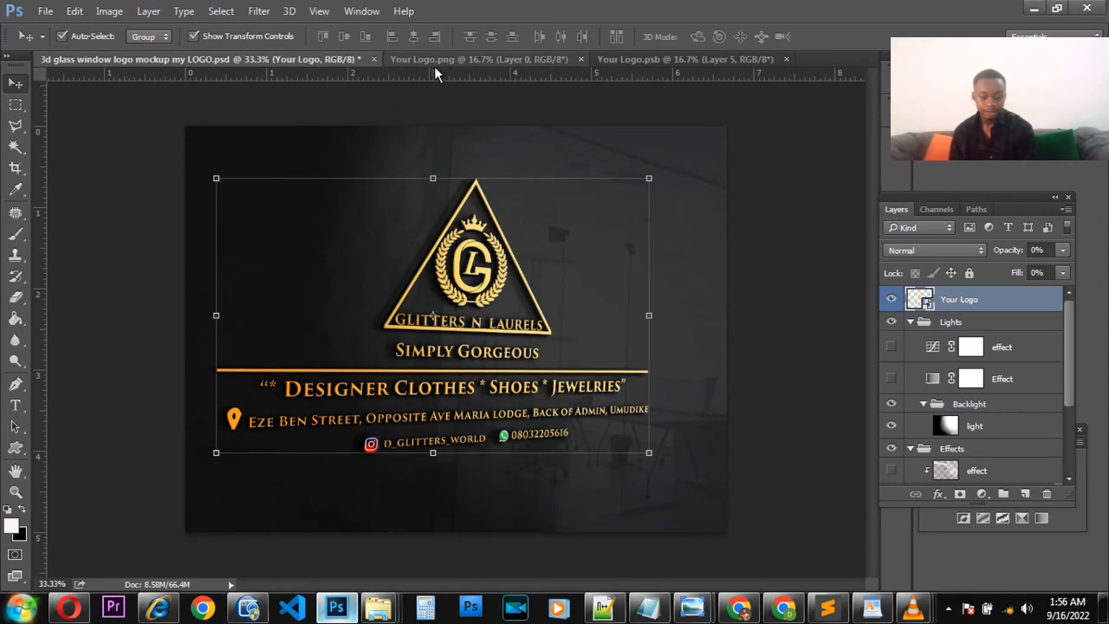
click(373, 59)
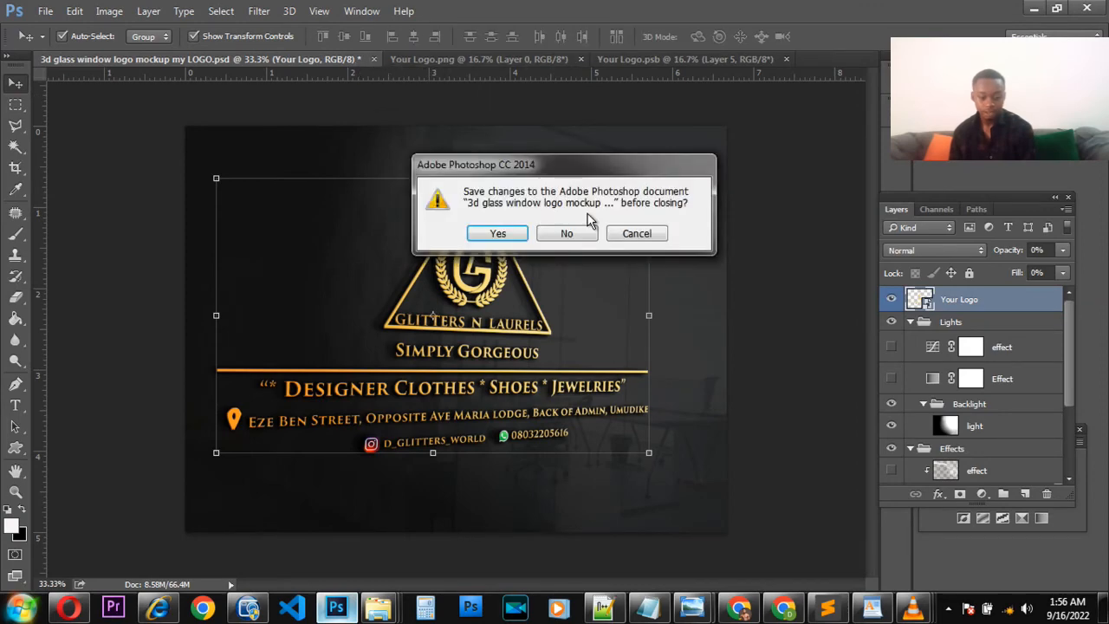
click(559, 236)
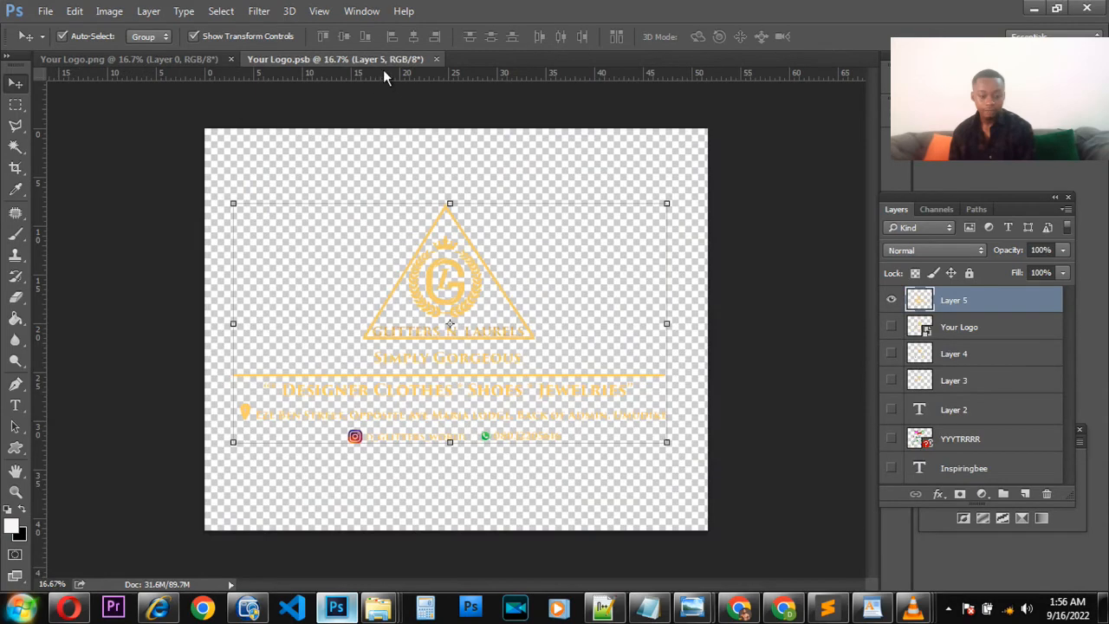
click(436, 58)
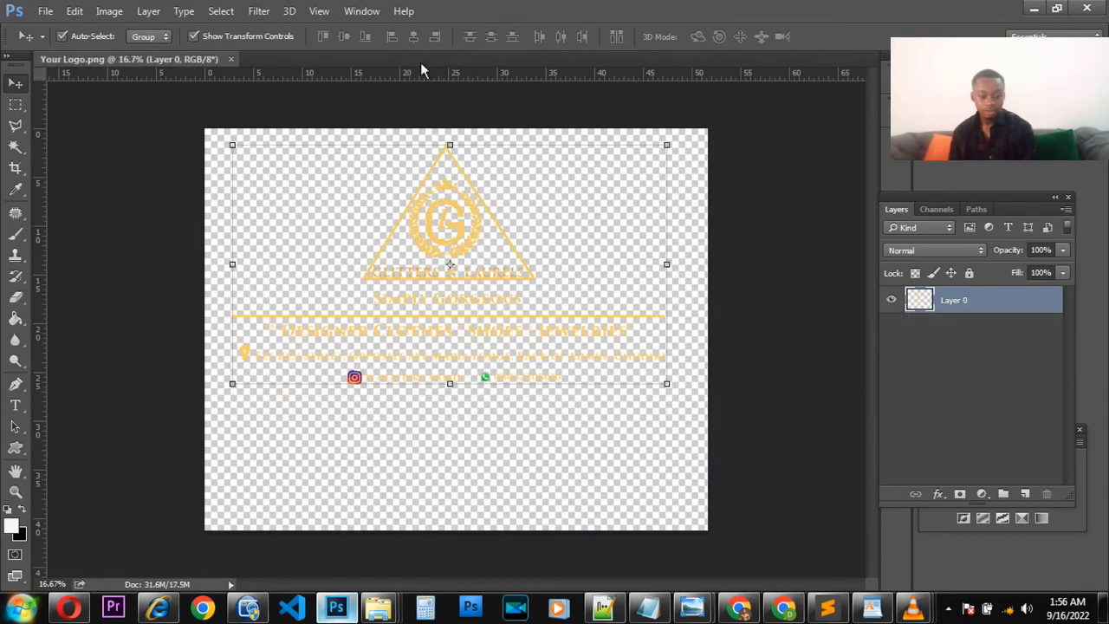
click(231, 59)
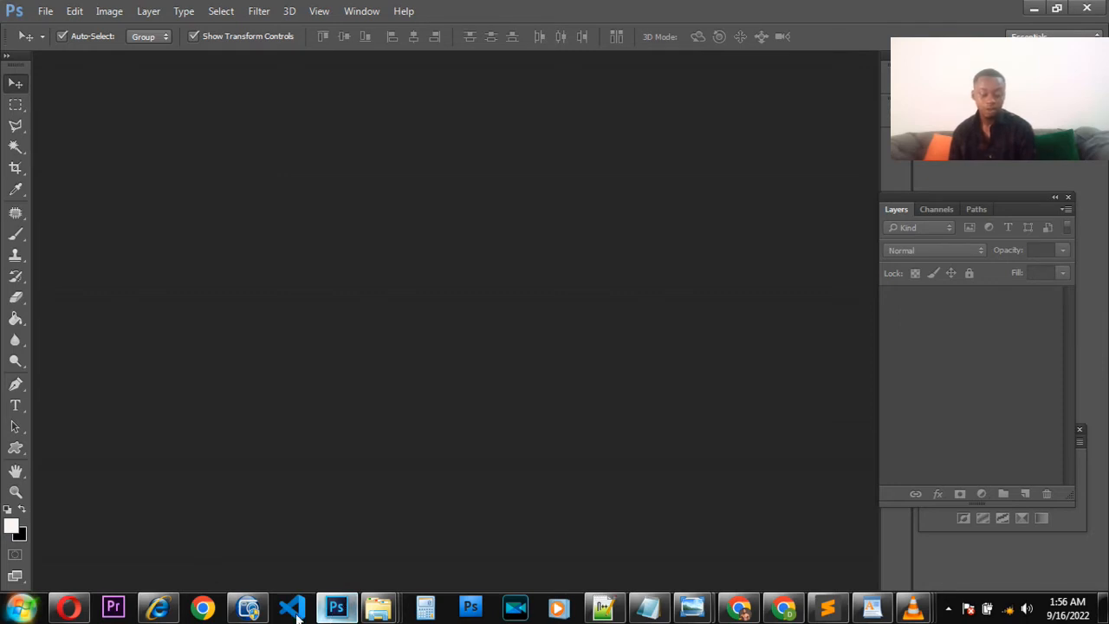
- Open Hanging Wall Sign MockUp 5.psd from the mockup folder and open its "Your design here" smart object for editing
click(378, 607)
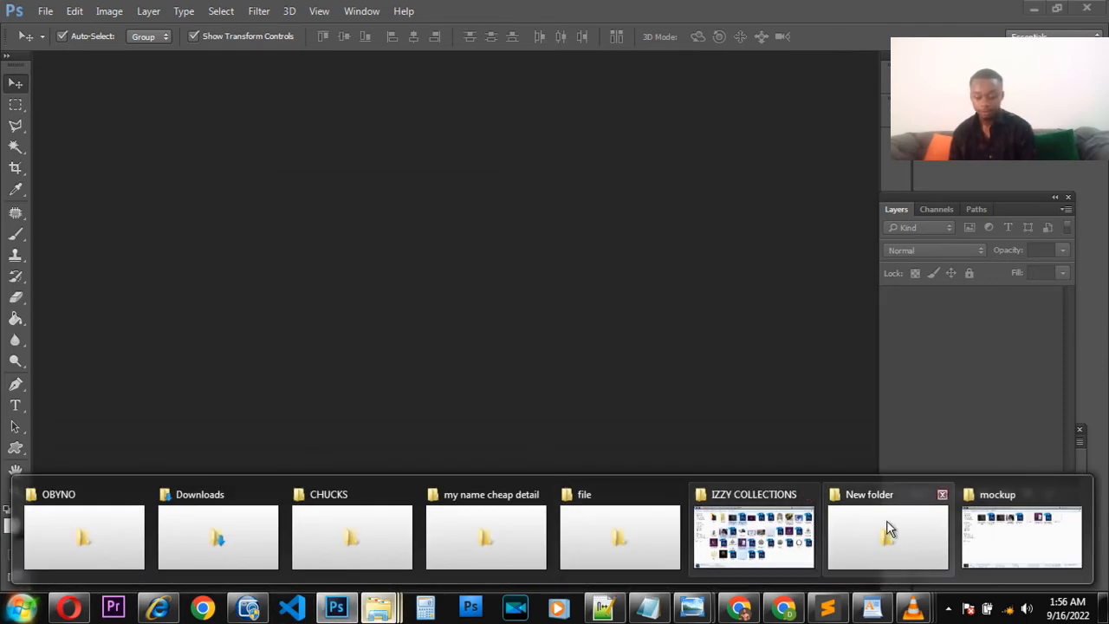
click(1042, 524)
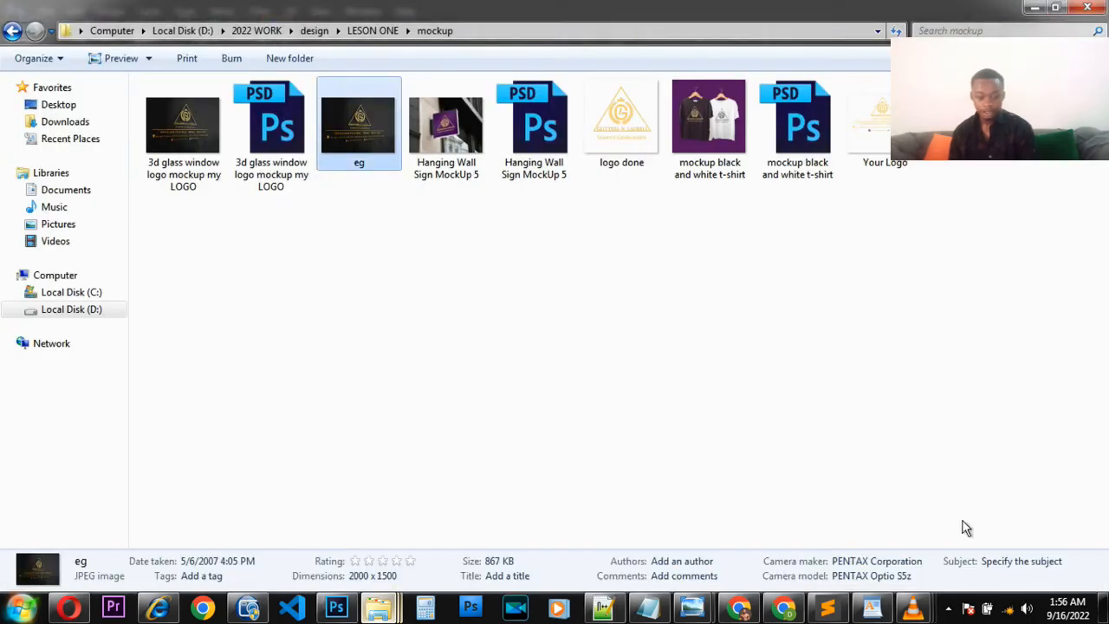
double_click(533, 133)
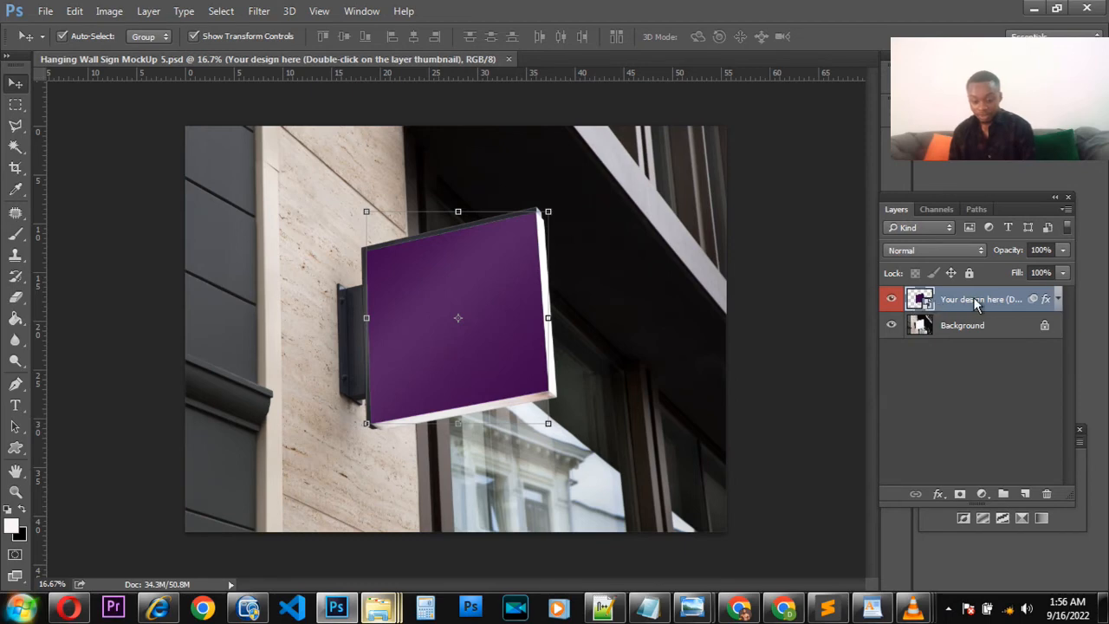
double_click(920, 299)
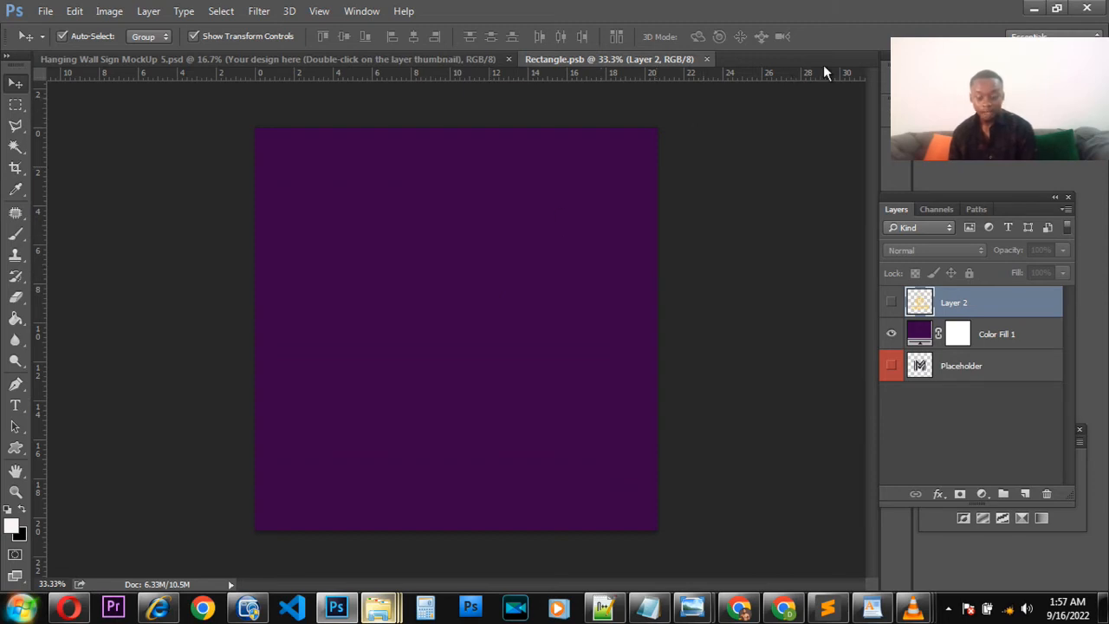
- Open logo done.png from the mockup folder and copy its logo into Rectangle.psb, near the middle of the purple square
mouse_move(604, 609)
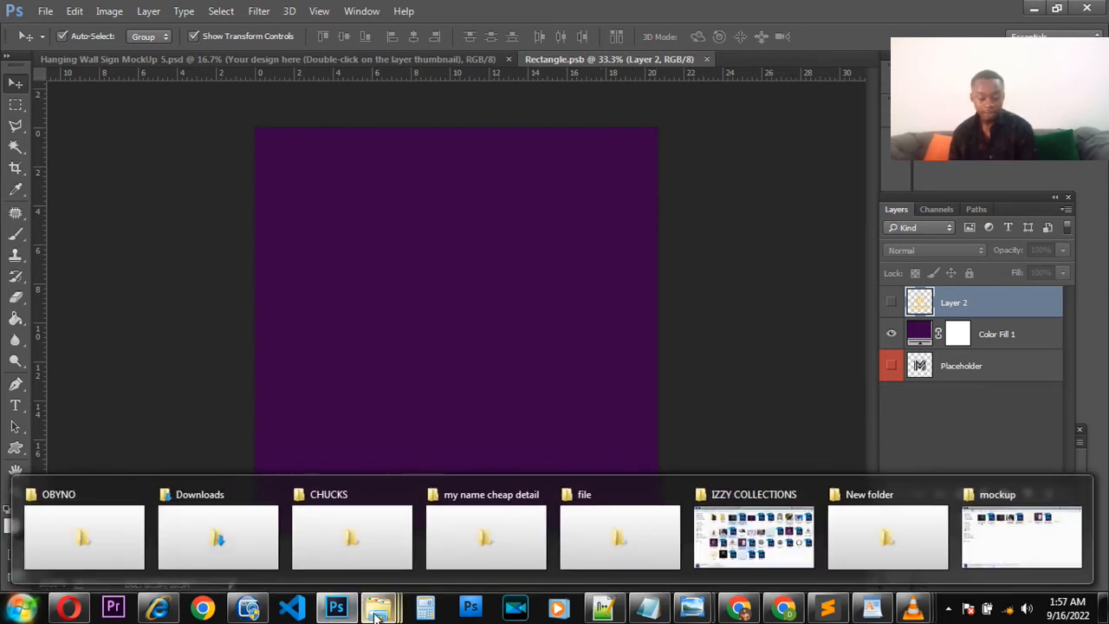
click(1044, 529)
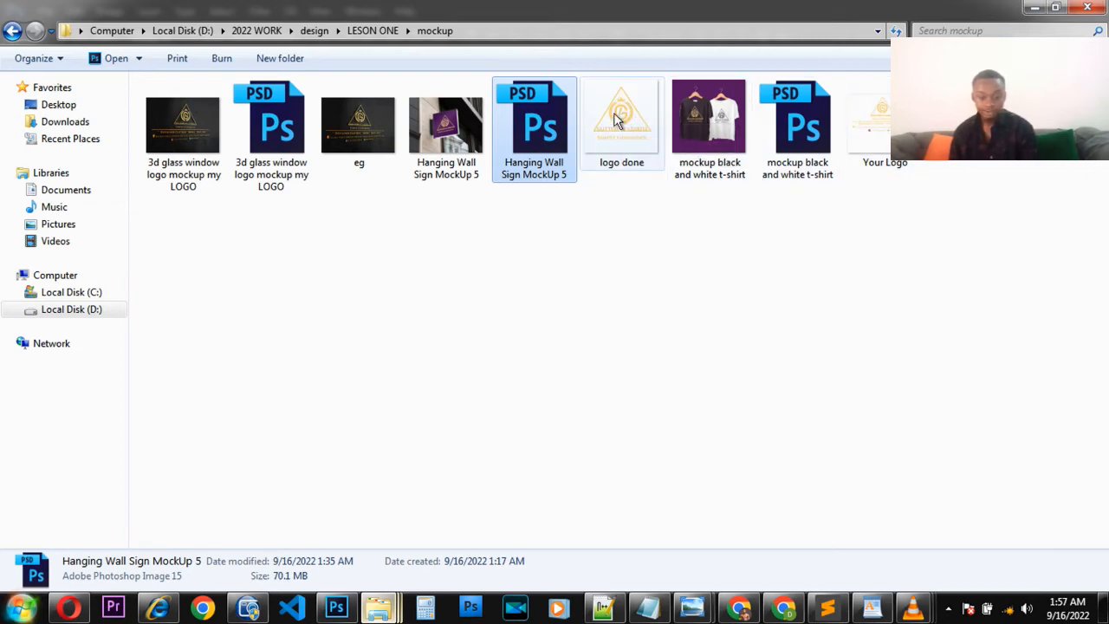
drag(615, 119, 782, 42)
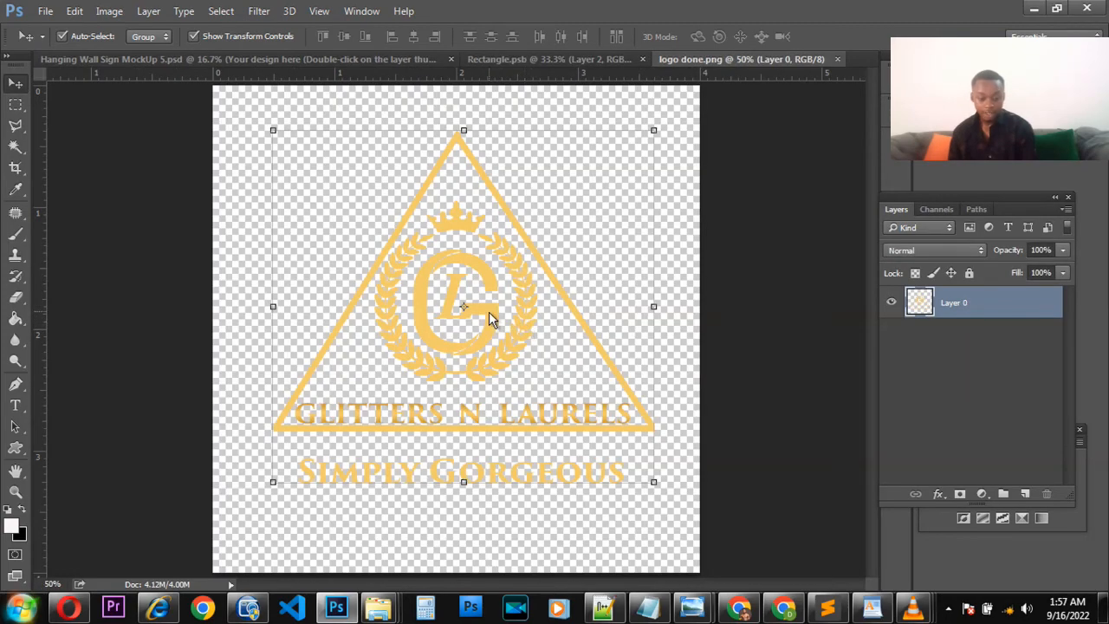
drag(494, 318, 533, 126)
drag(489, 279, 475, 304)
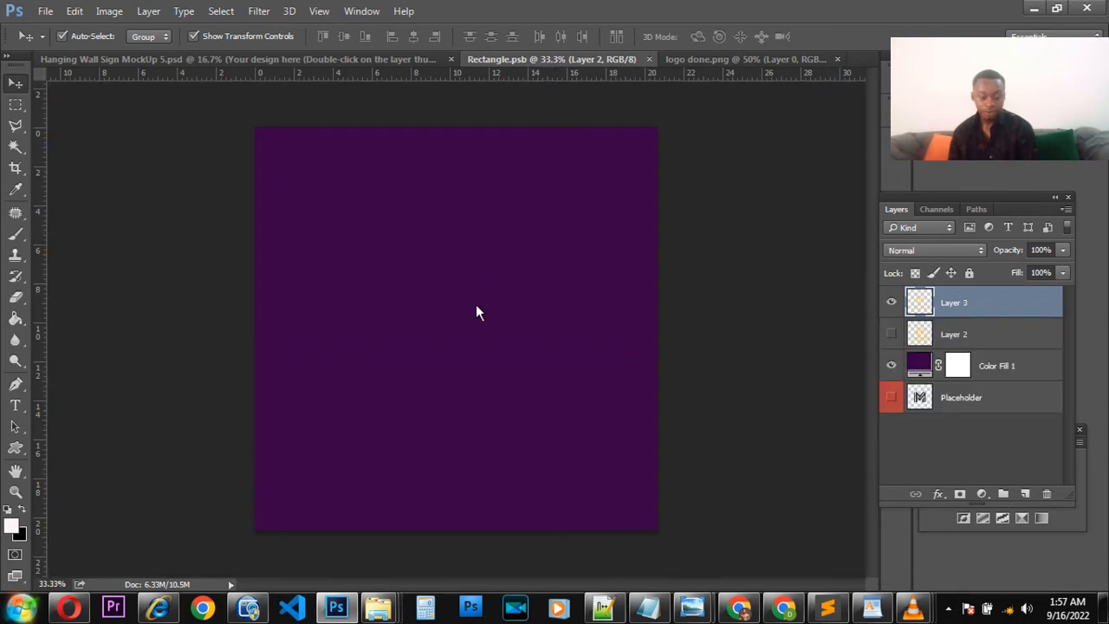
drag(474, 304, 471, 308)
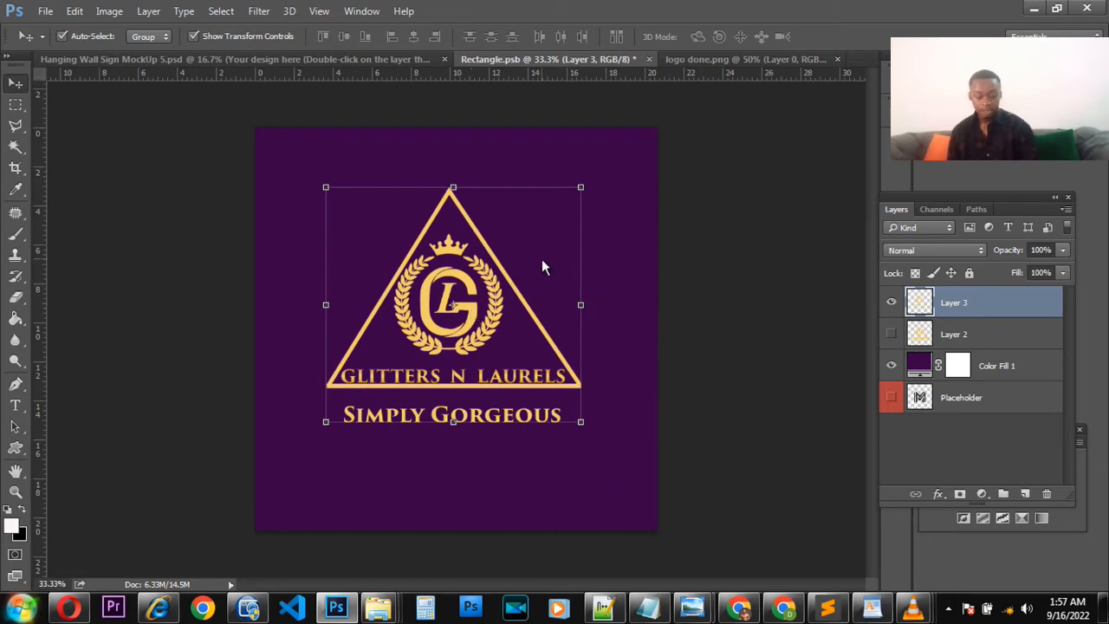
- Save Rectangle.psb with the added logo and display the updated hanging wall sign mockup
key(ctrl)
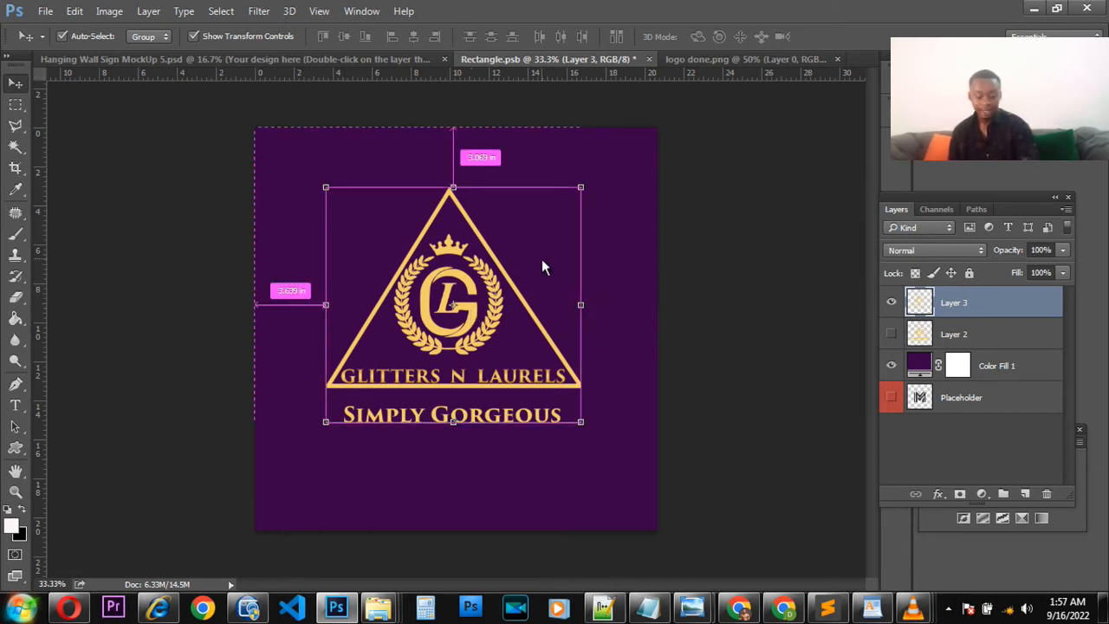
click(281, 60)
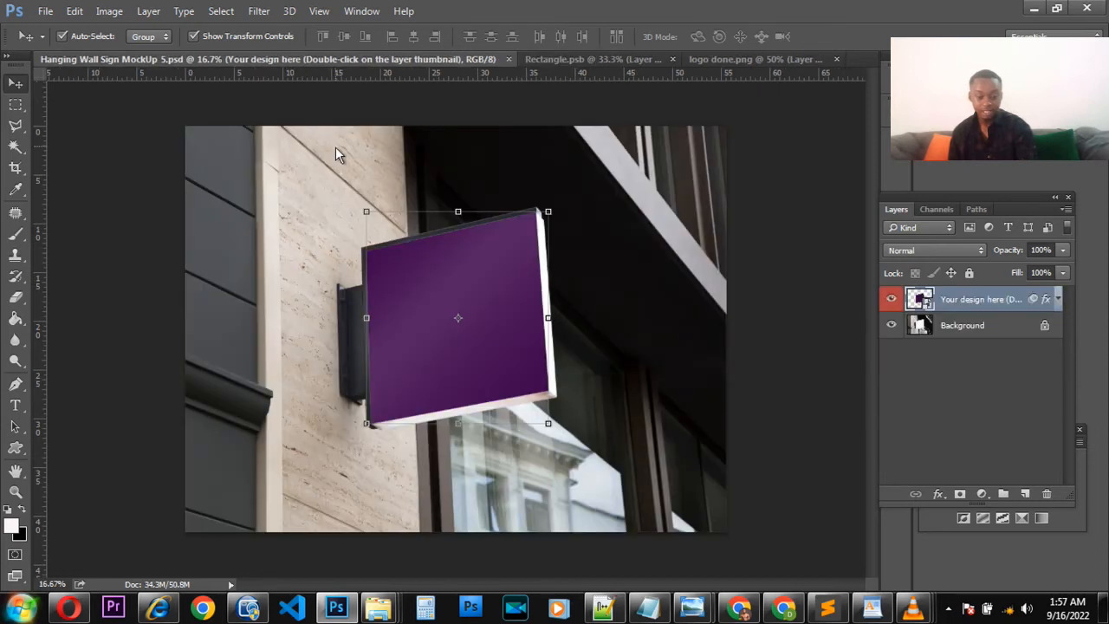
click(572, 64)
key(ctrl+s)
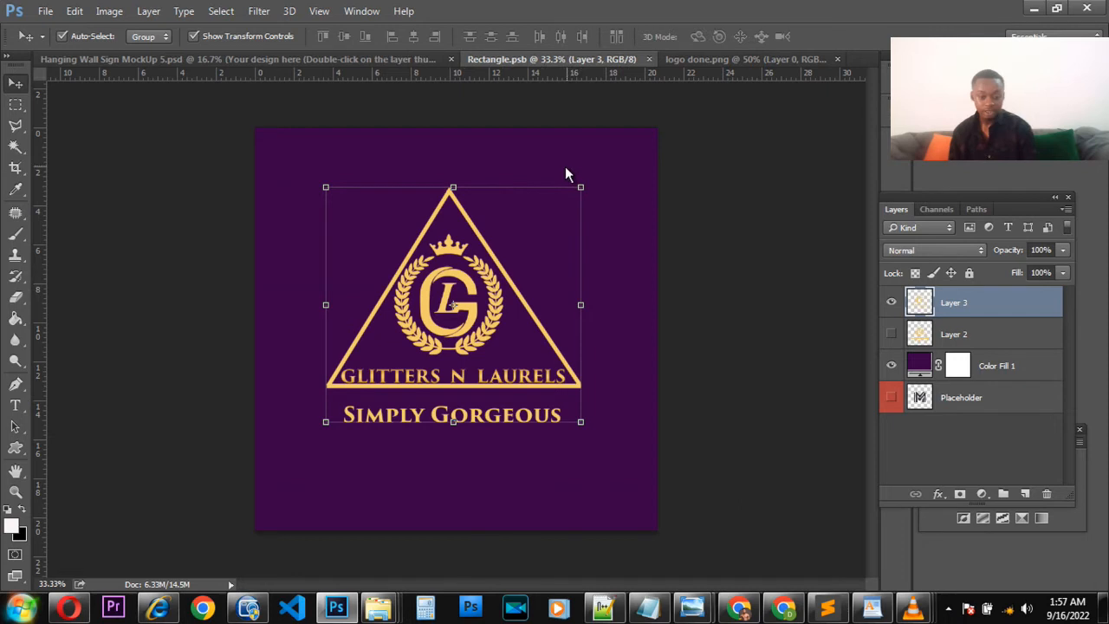
click(323, 59)
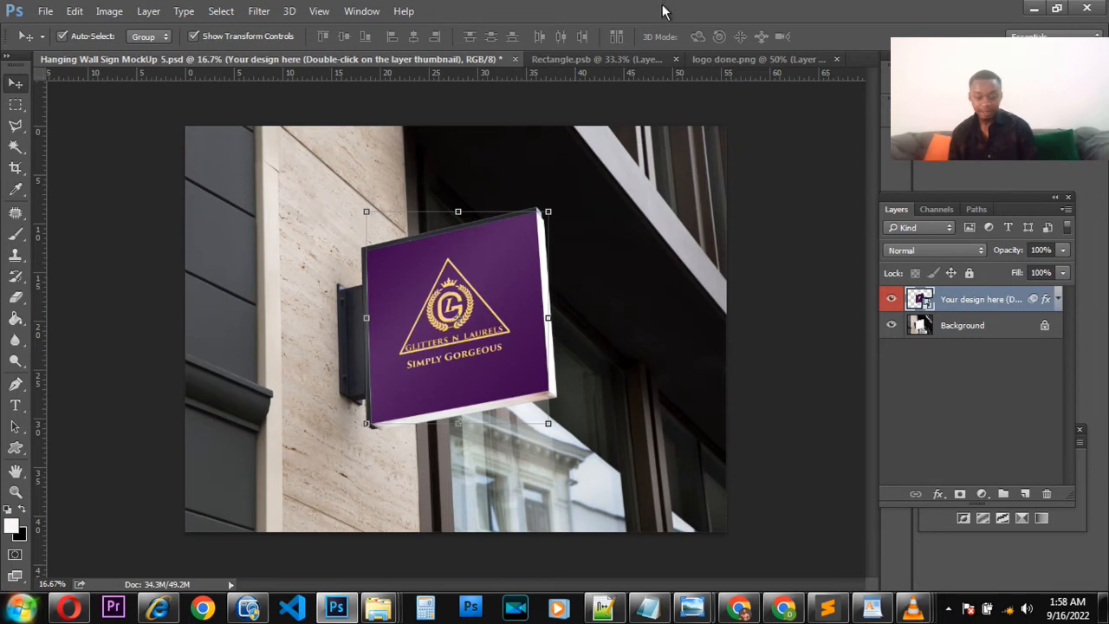
- Enlarge the logo in Rectangle.psb to about 148% so it spans most of the purple square
click(619, 59)
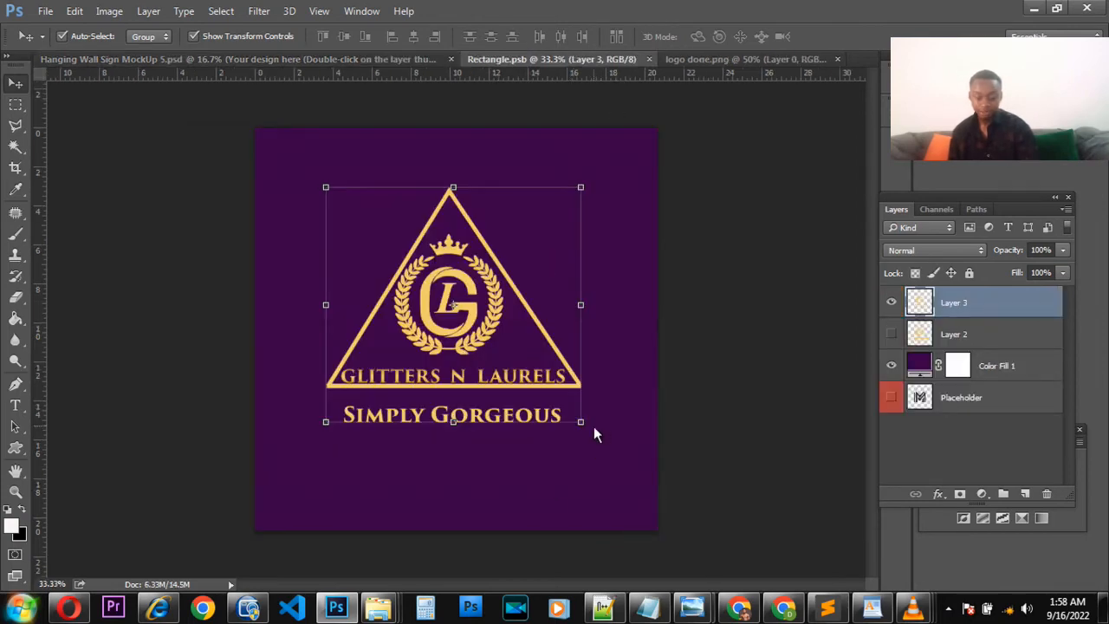
key(ctrl+t)
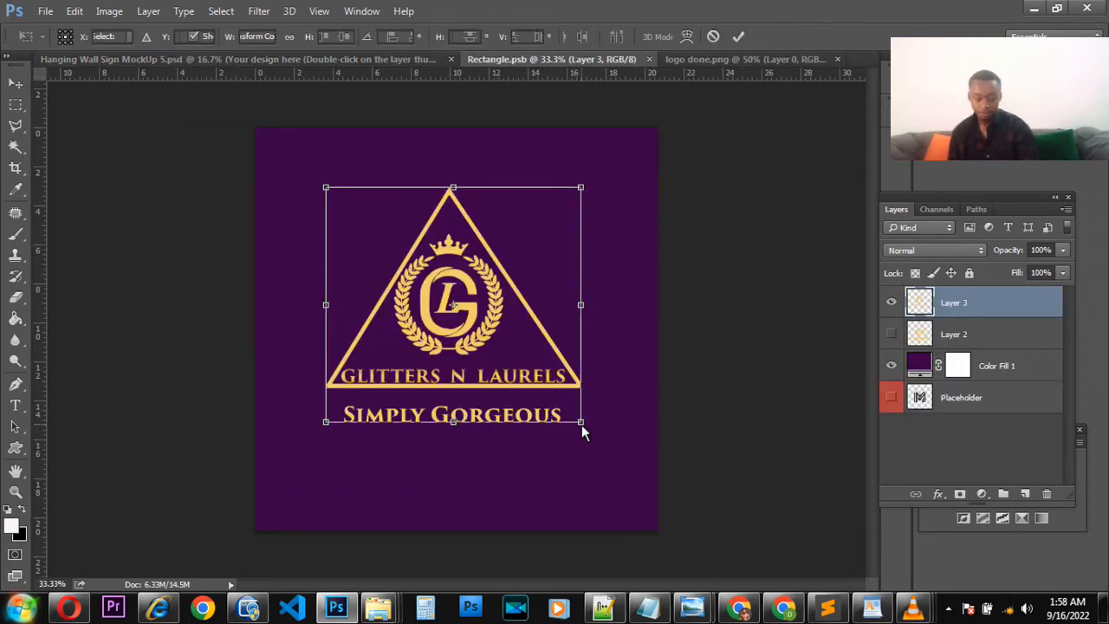
drag(585, 427, 624, 500)
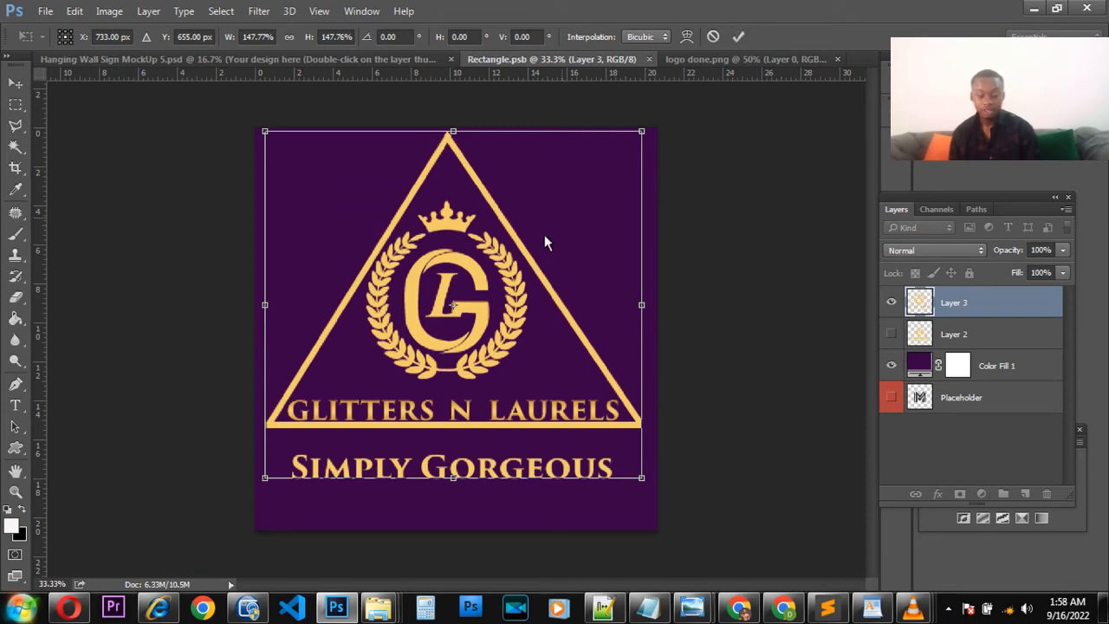
click(738, 36)
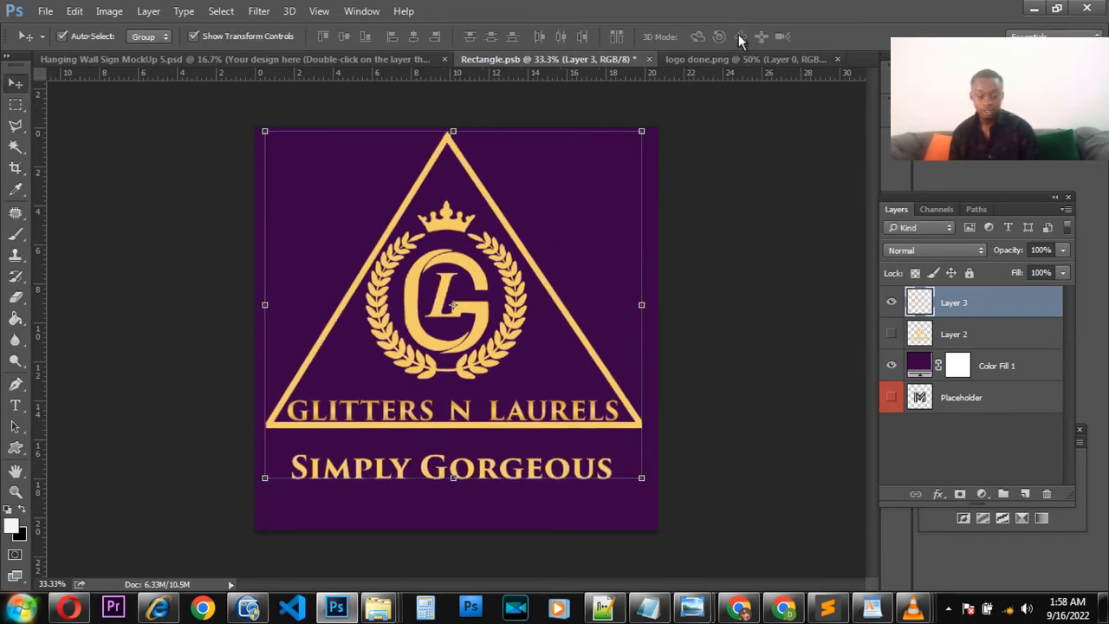
- Save the enlarged logo in Rectangle.psb and inspect the sign in the hanging wall sign mockup up close
key(ctrl)
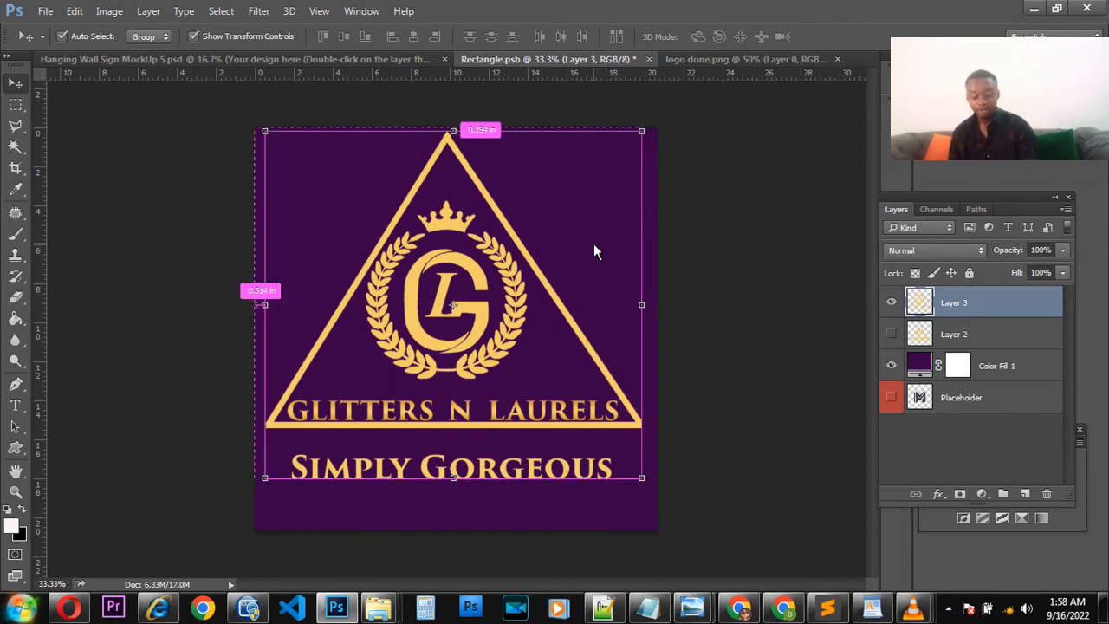
key(ctrl+s)
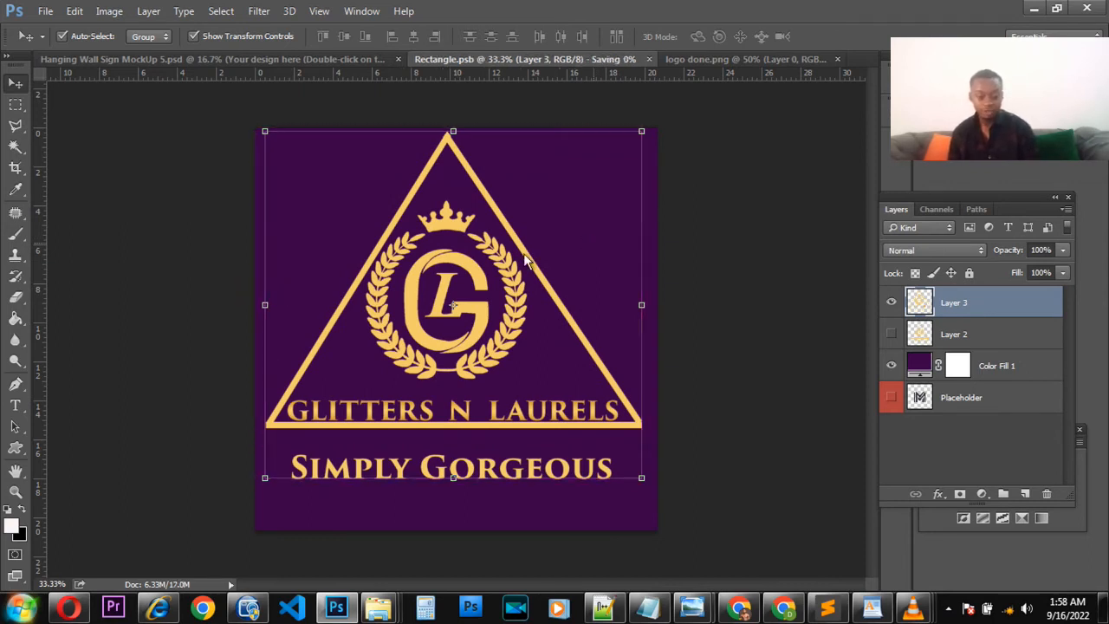
click(340, 59)
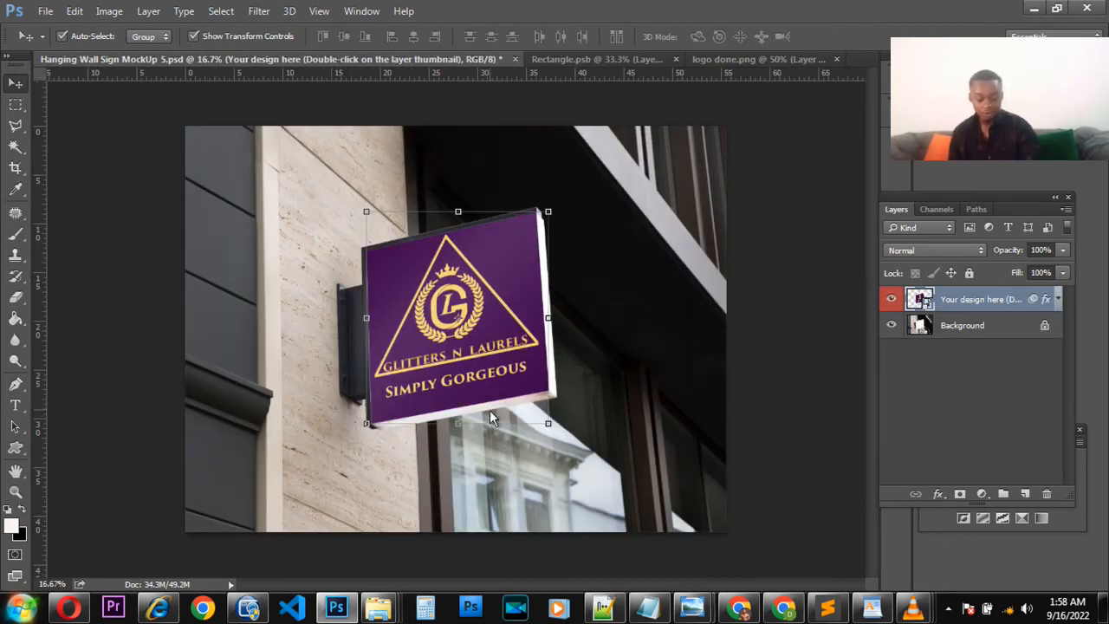
scroll(491, 395, up, 3)
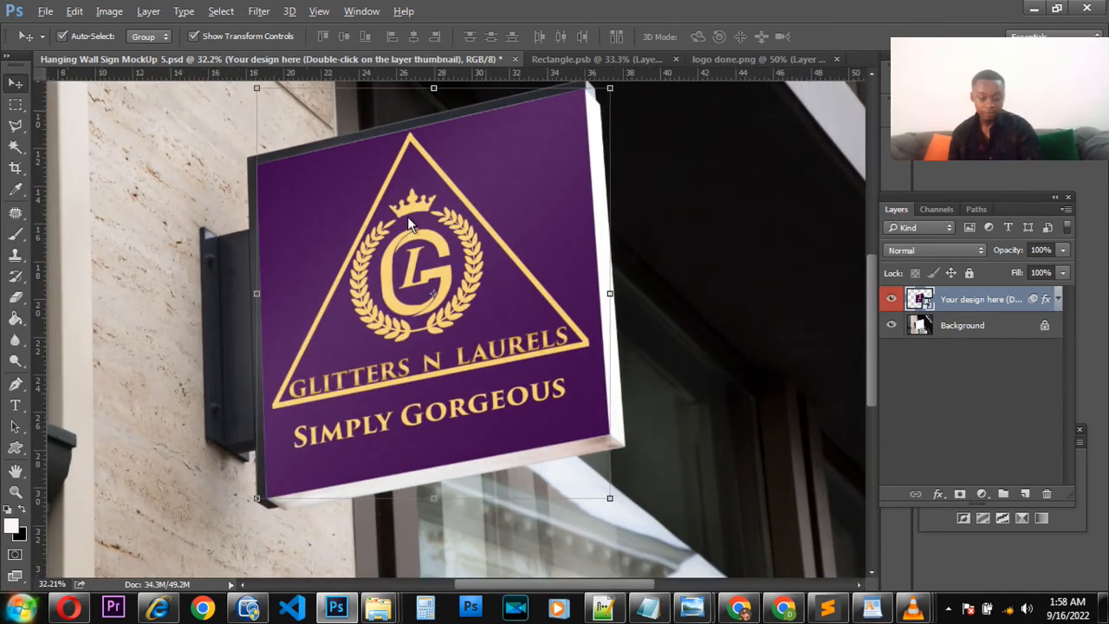
scroll(408, 216, up, 4)
scroll(407, 217, down, 5)
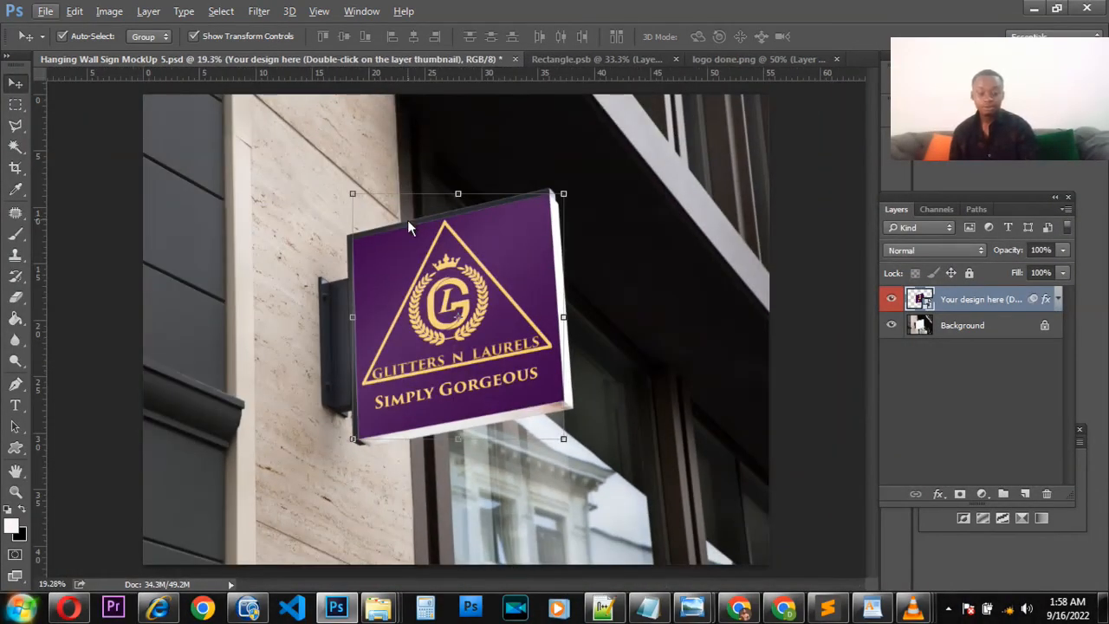
key(ctrl)
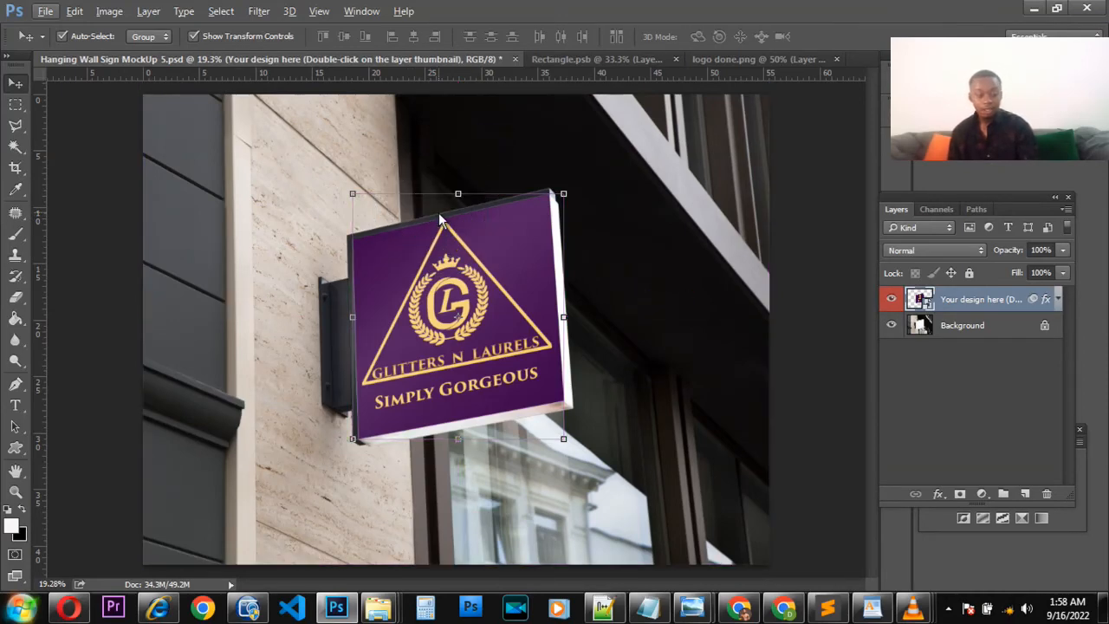
- Save the hanging wall sign mockup as a JPEG named gggg in the mockup folder, at quality 12 (Maximum) with Baseline ("Standard") format
click(43, 10)
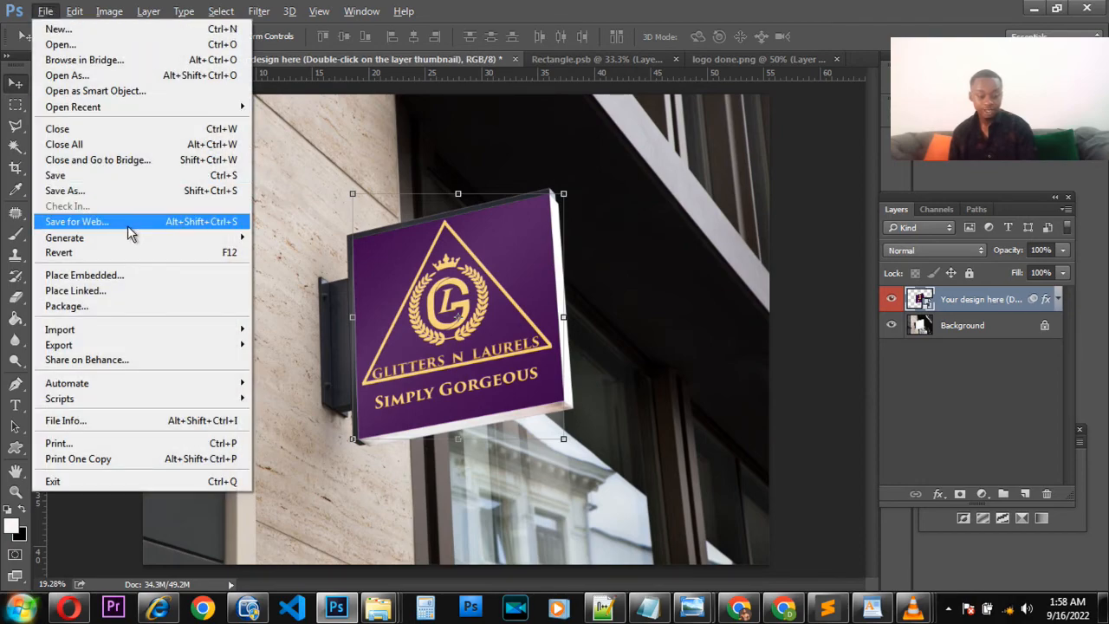
click(214, 192)
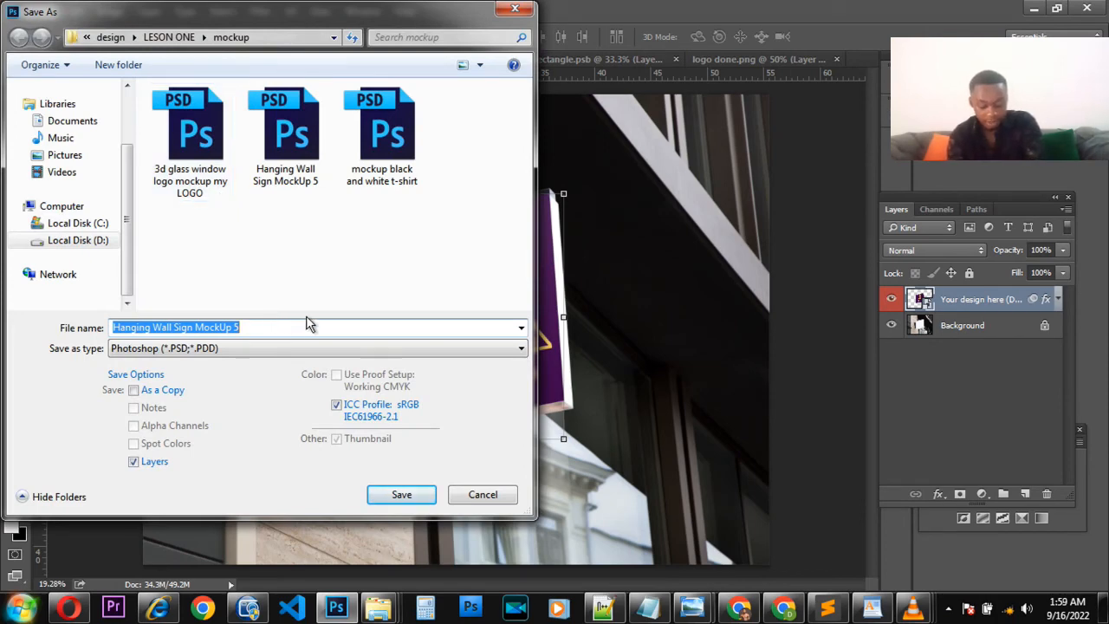
text(gggg)
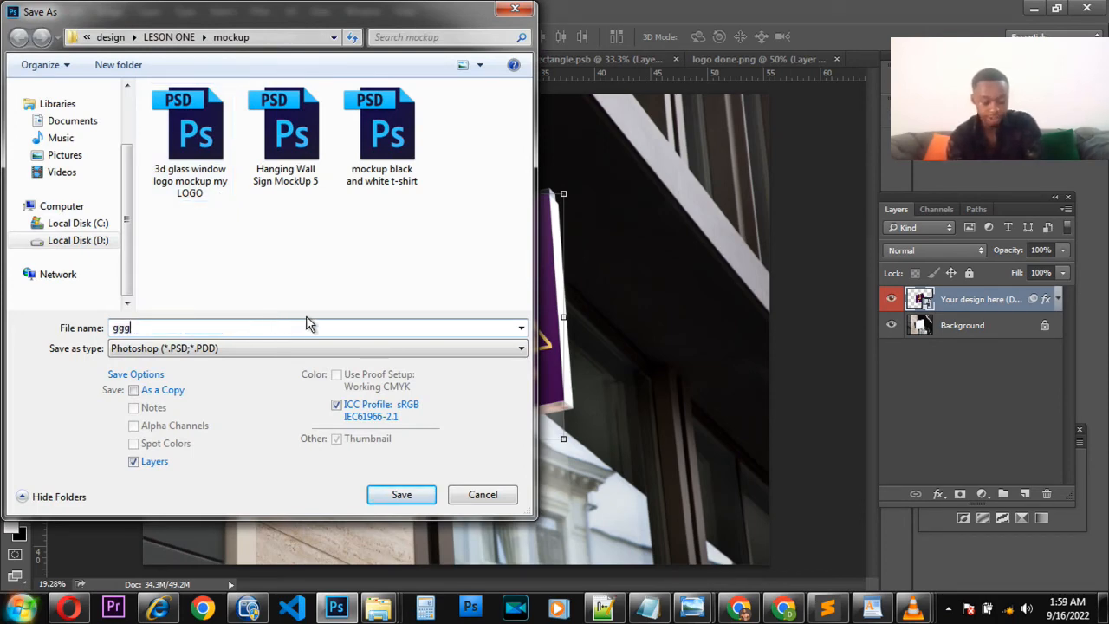
click(153, 349)
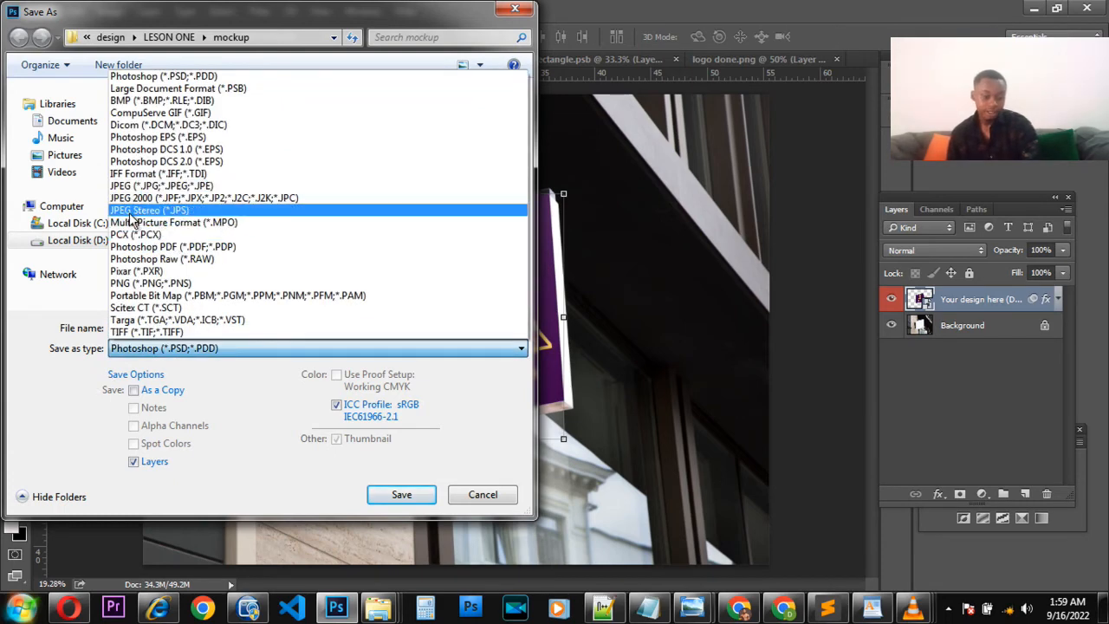
click(128, 186)
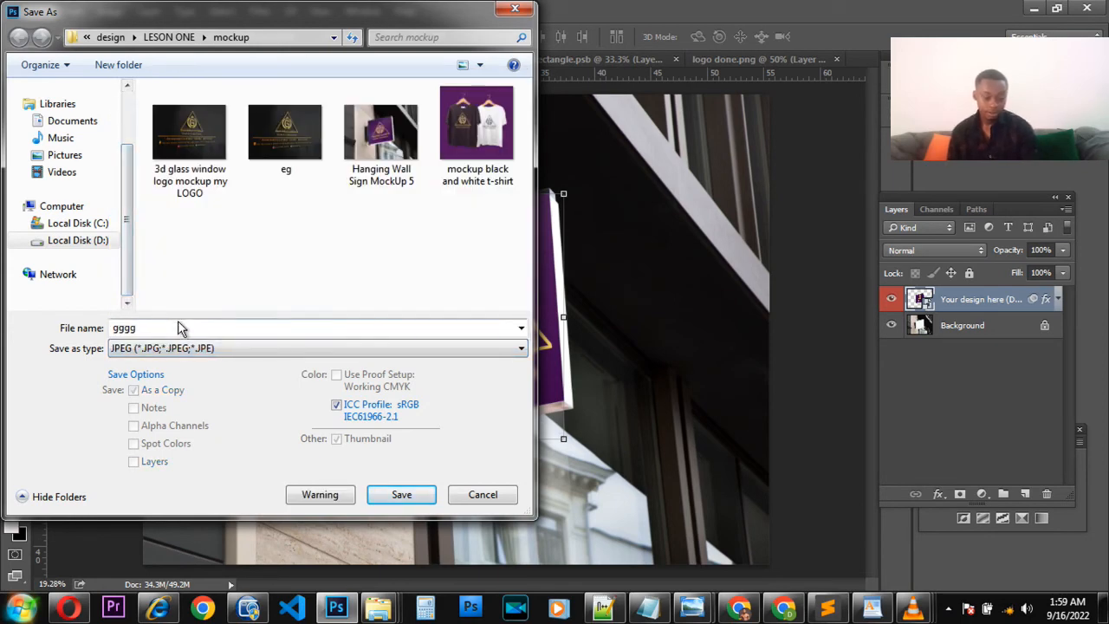
click(428, 496)
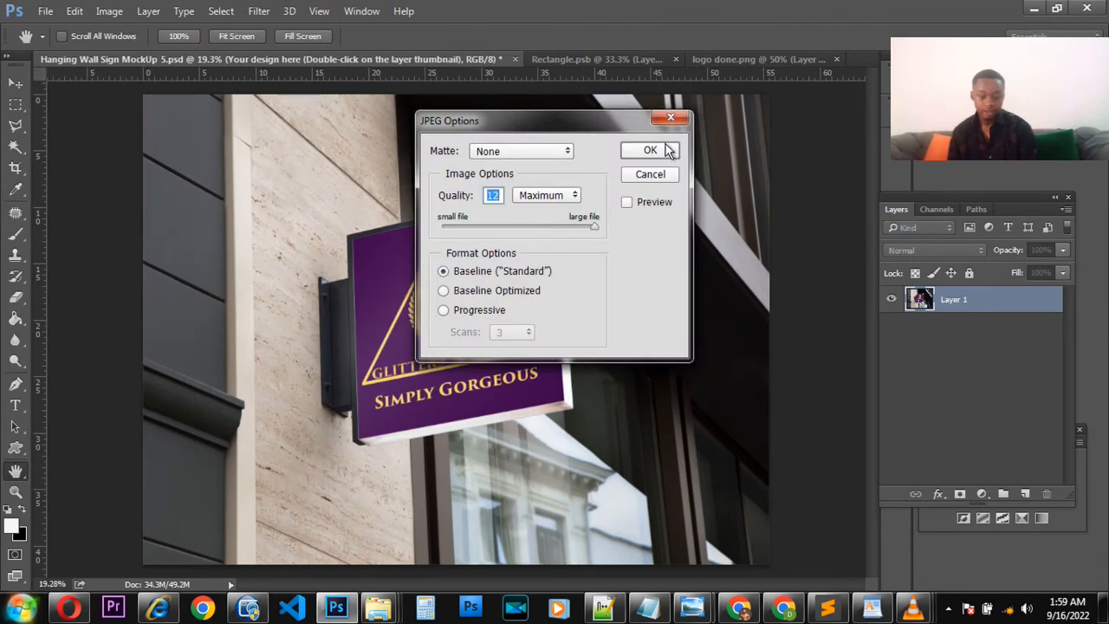
click(667, 150)
- View the exported gggg image from the mockup folder, inspect the sign's logo up close, and close the image viewer
click(377, 609)
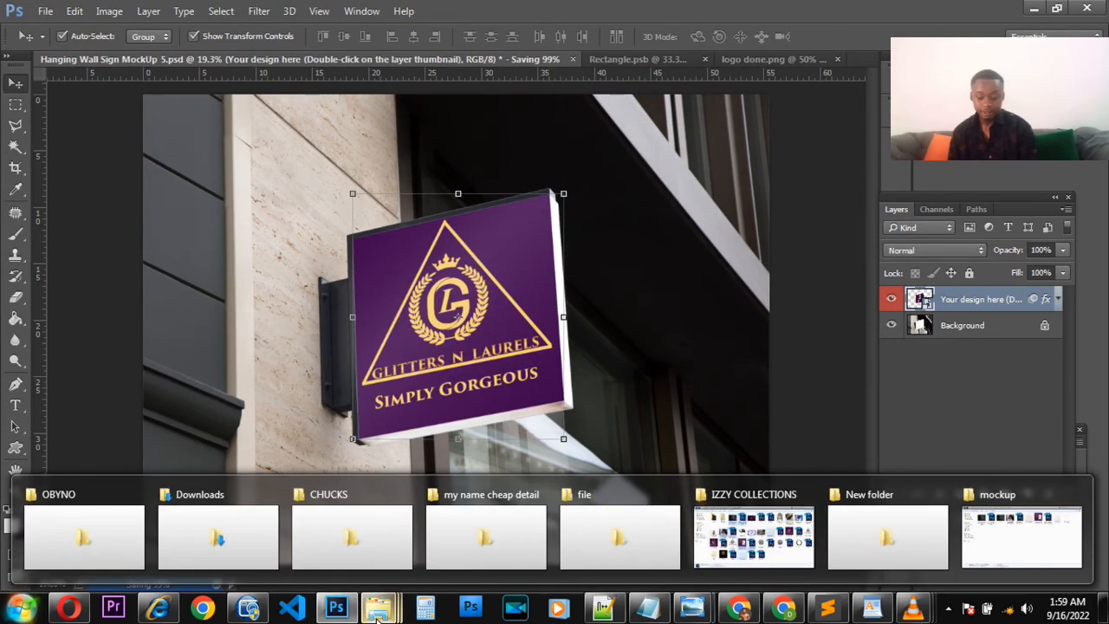
mouse_move(1011, 531)
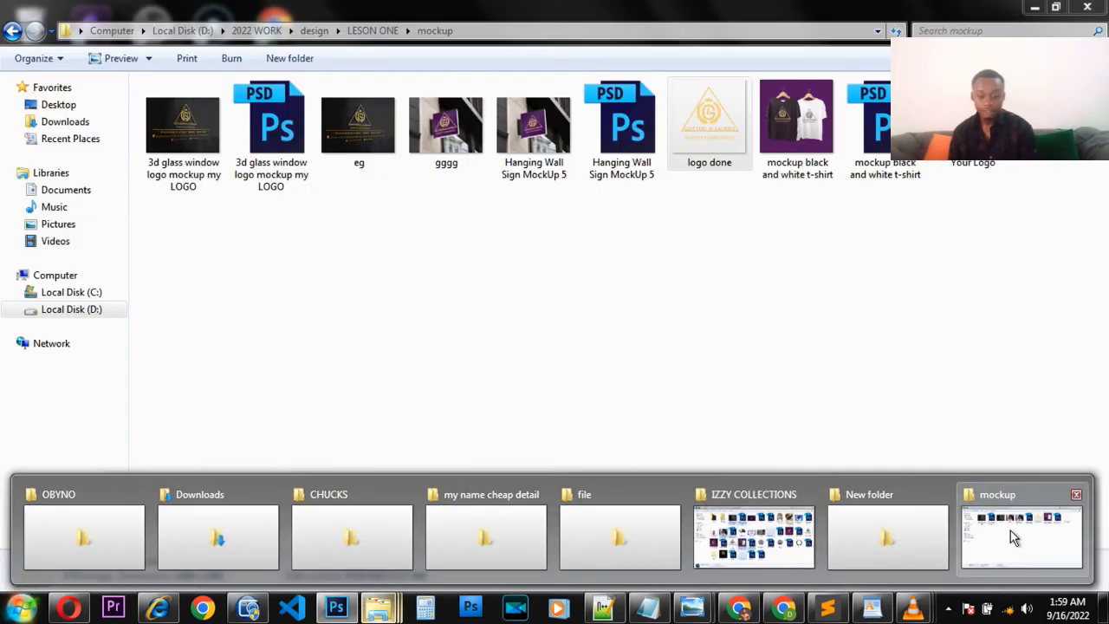
click(1011, 530)
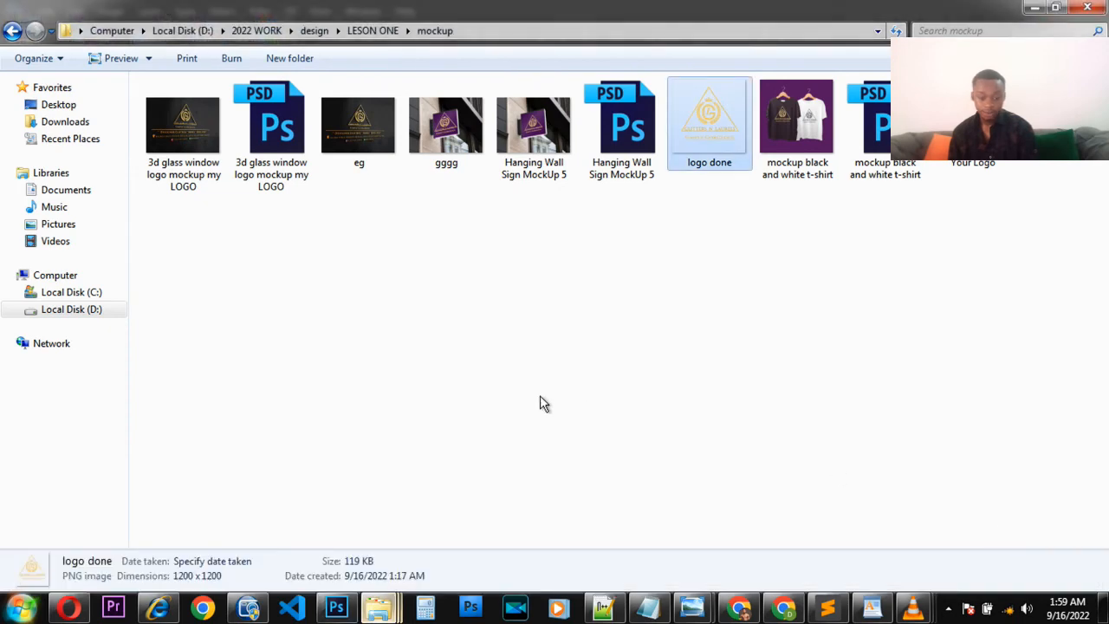
double_click(447, 146)
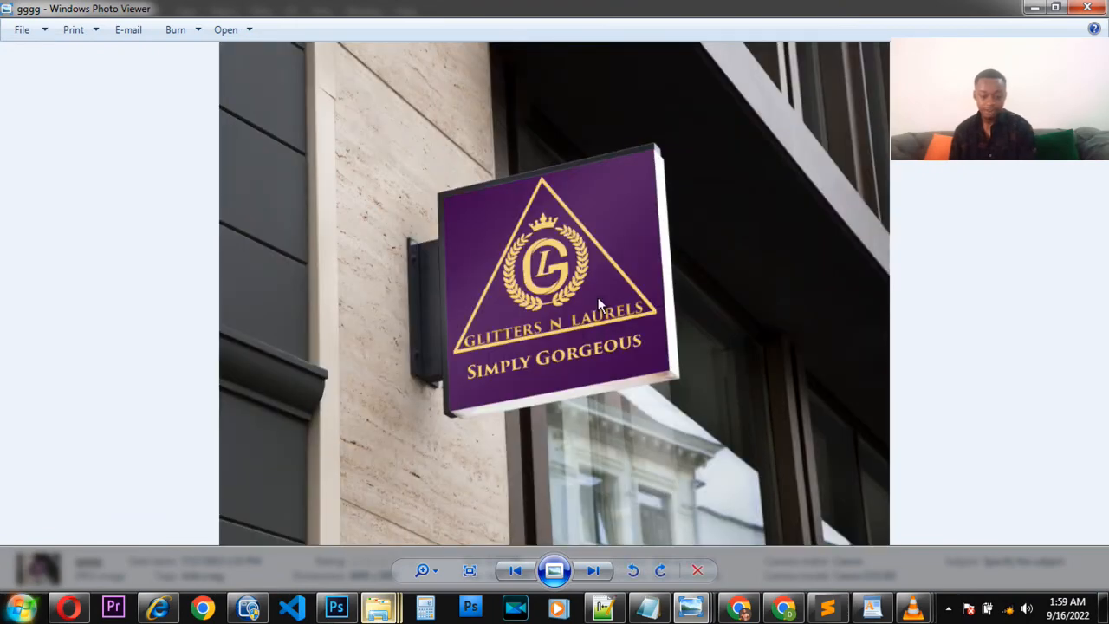
scroll(598, 297, up, 4)
scroll(591, 296, up, 2)
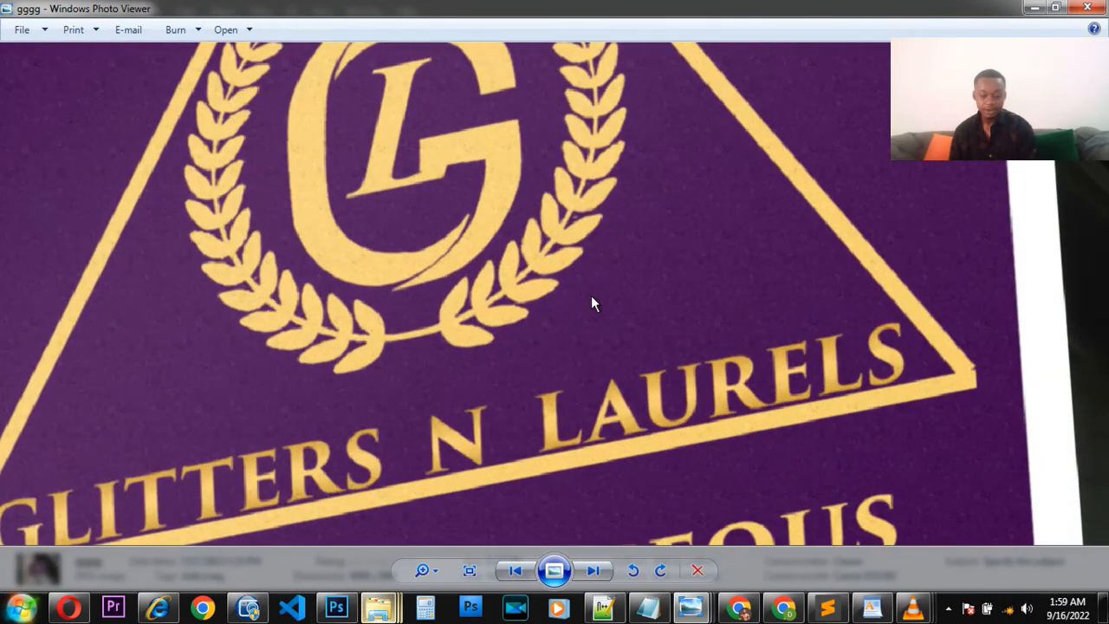
scroll(591, 296, down, 5)
scroll(591, 296, down, 3)
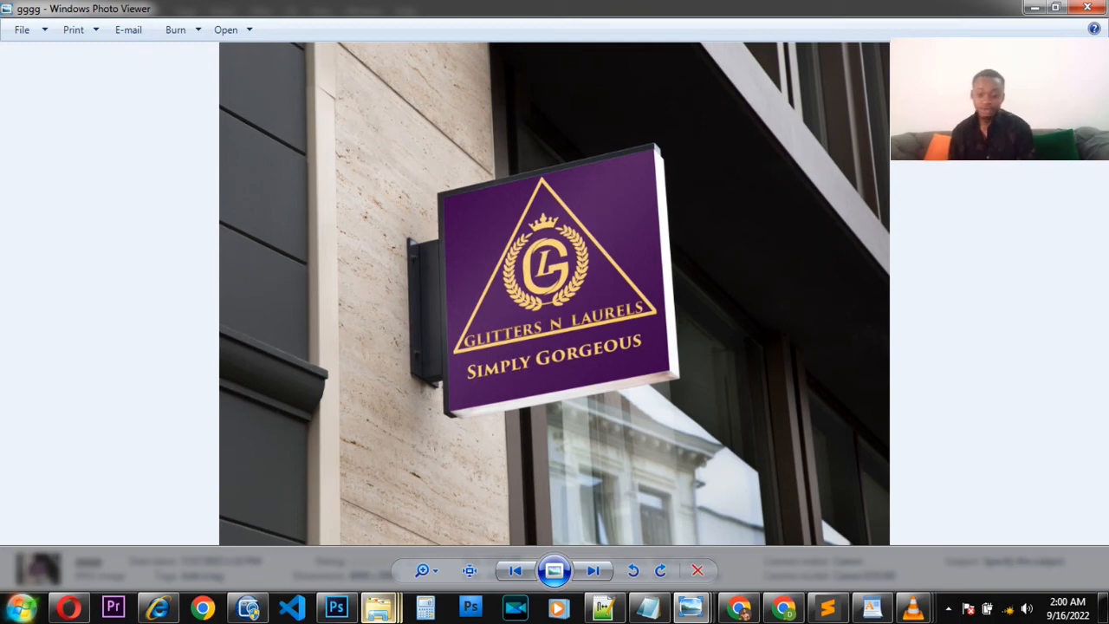
key(alt+F4)
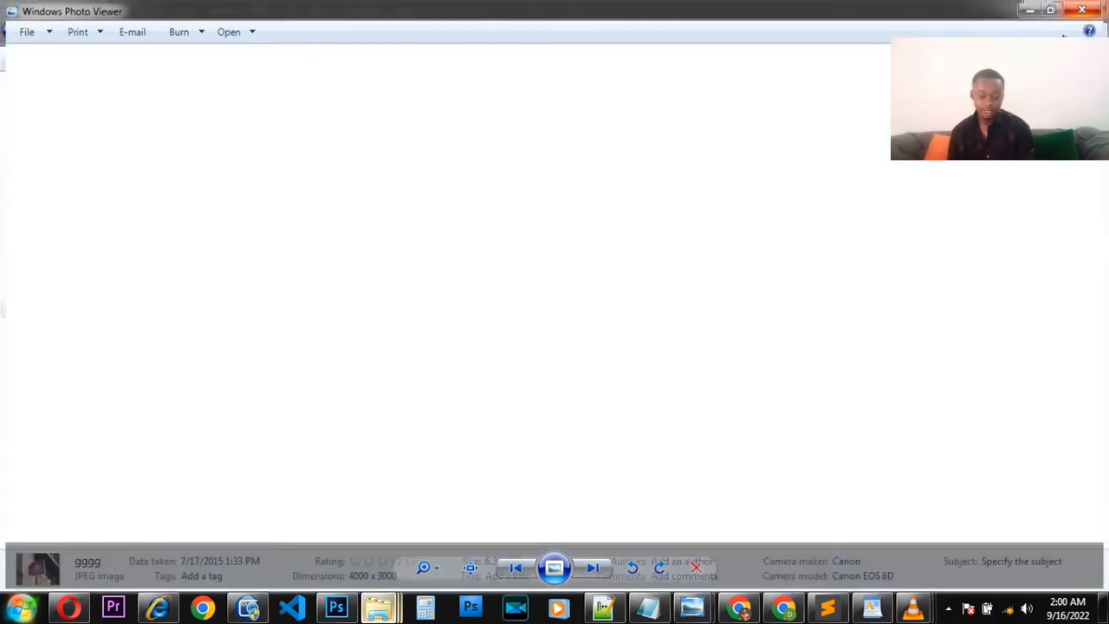
- Return to Photoshop and close the hanging wall sign mockup, logo done.png and Rectangle.psb
click(336, 609)
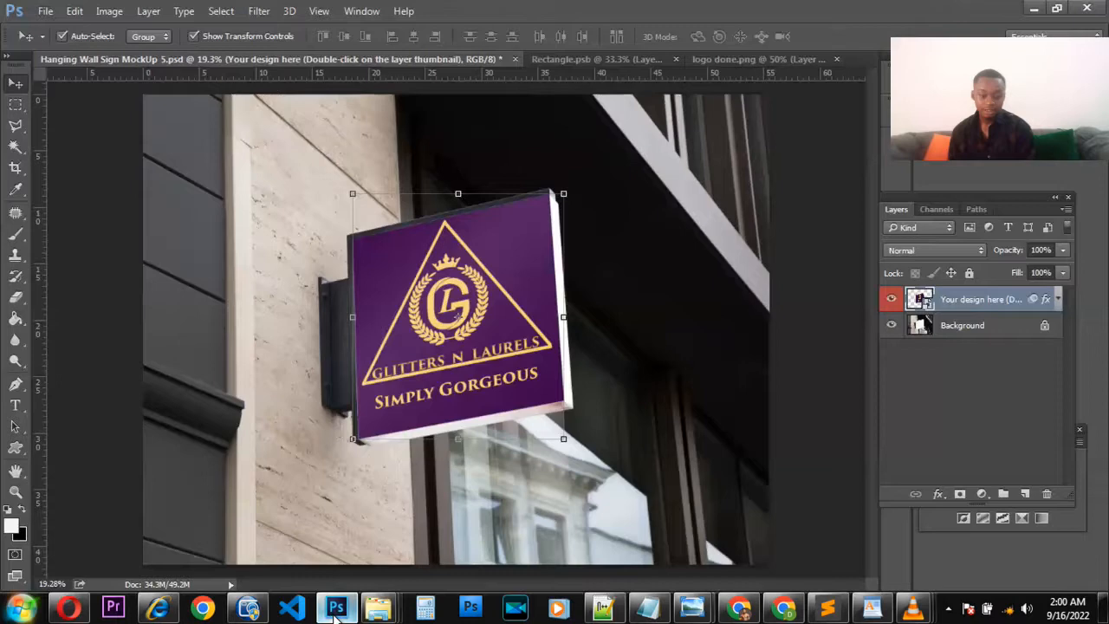
click(516, 59)
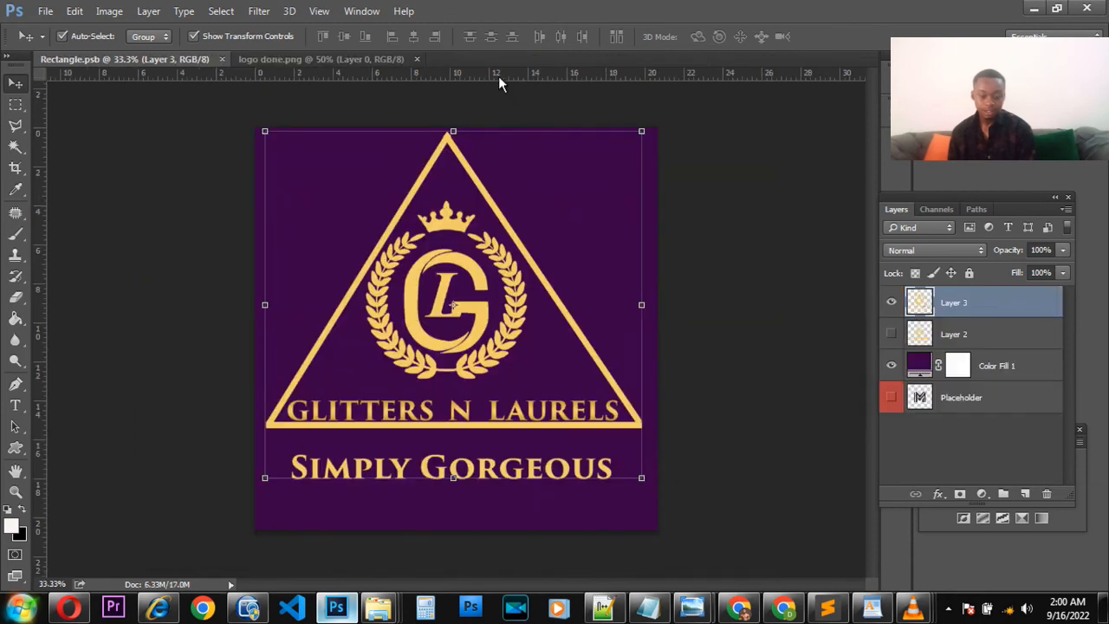
click(416, 59)
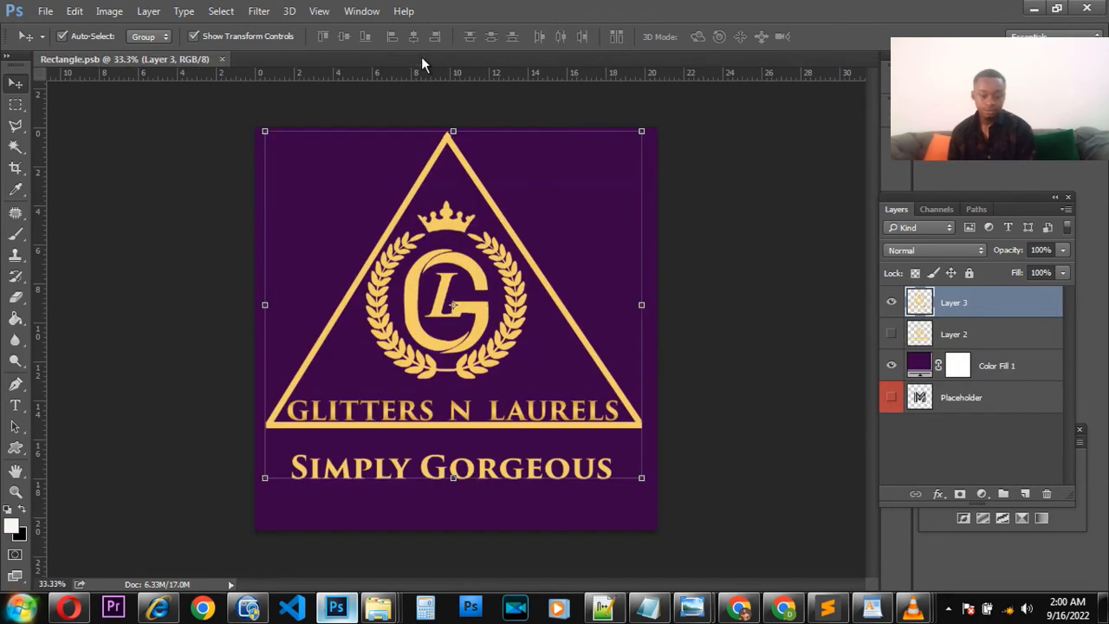
click(220, 62)
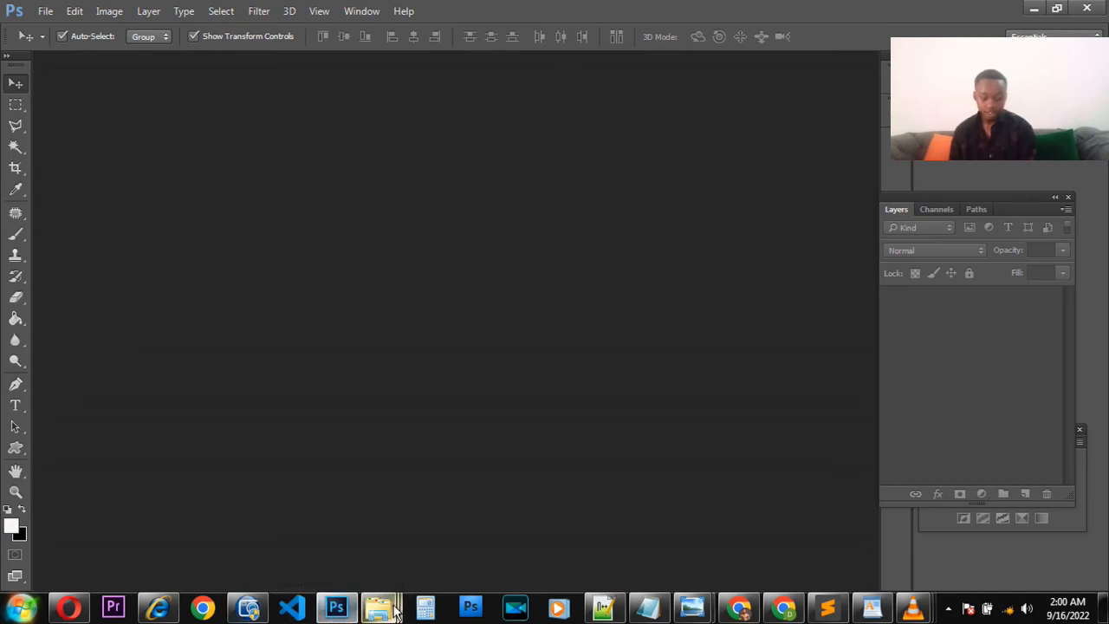
- Open mockup black and white t-shirt.psd from the mockup folder and open the contents of the print smart object in its black t-shirt group
mouse_move(378, 609)
click(997, 531)
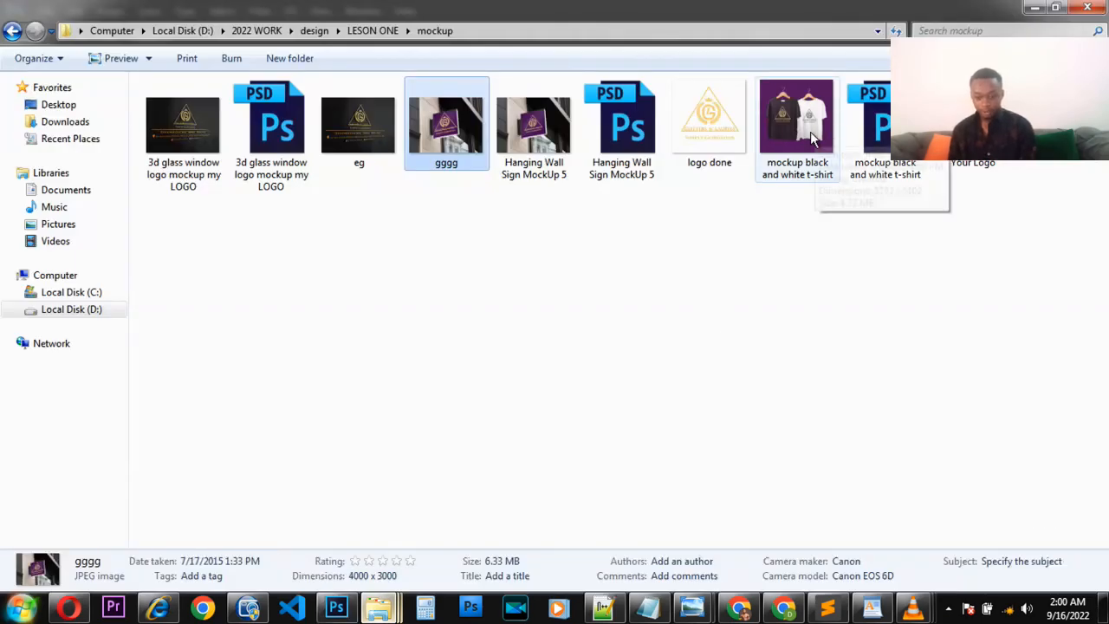
click(875, 130)
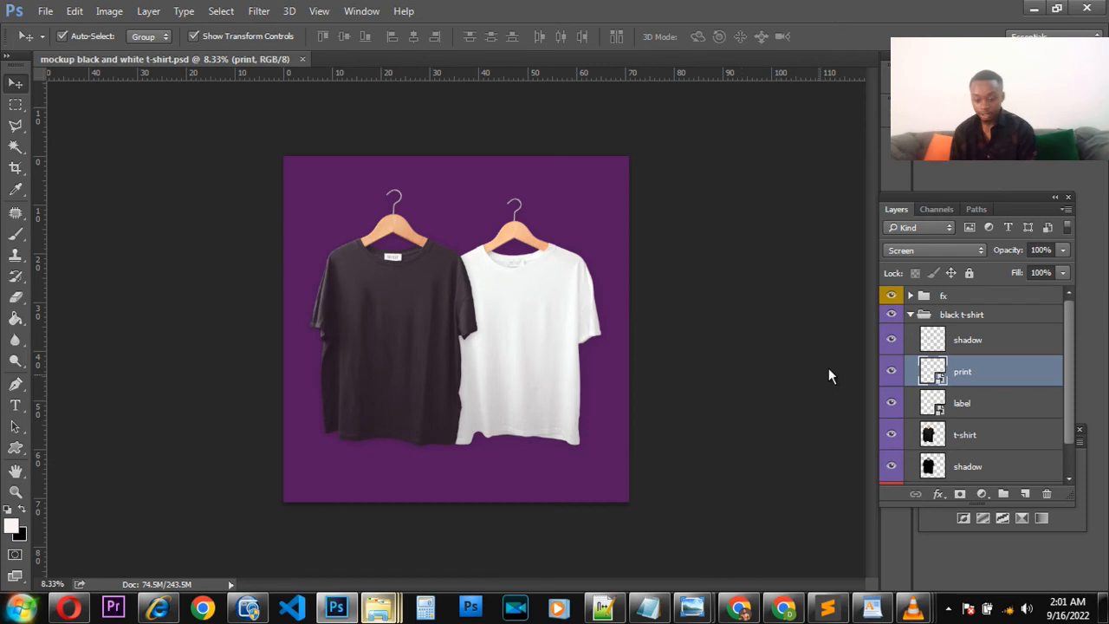
click(914, 314)
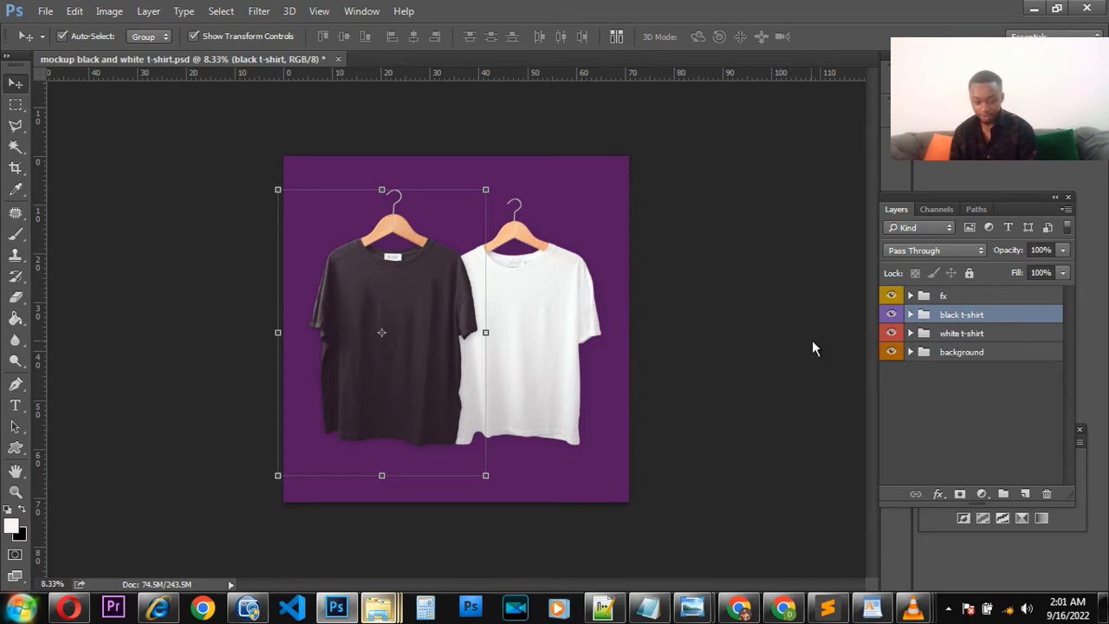
click(914, 314)
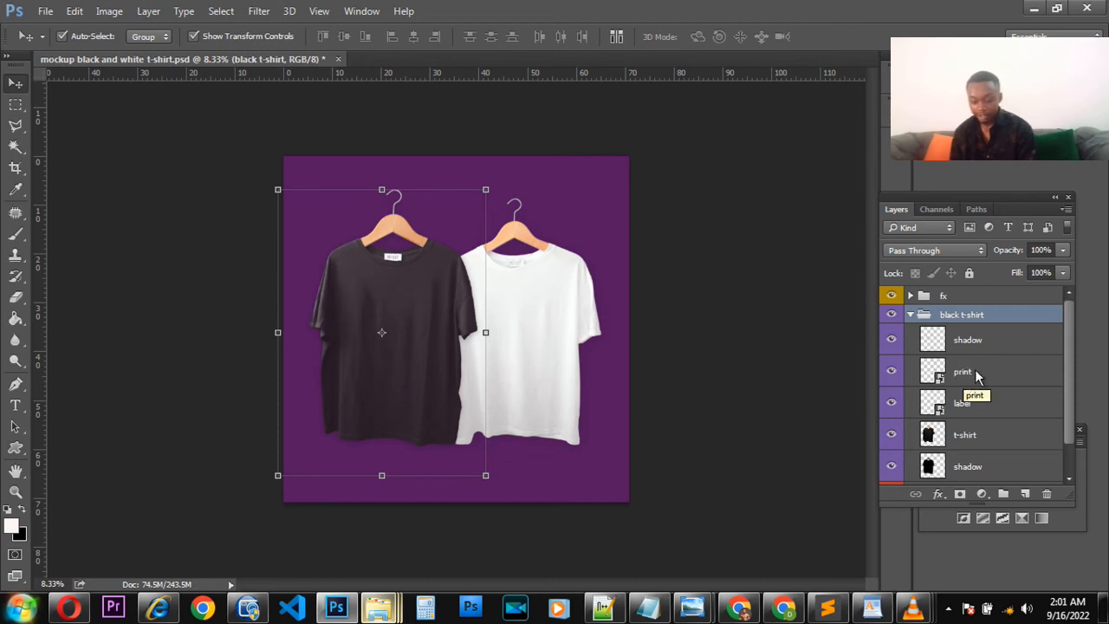
double_click(933, 372)
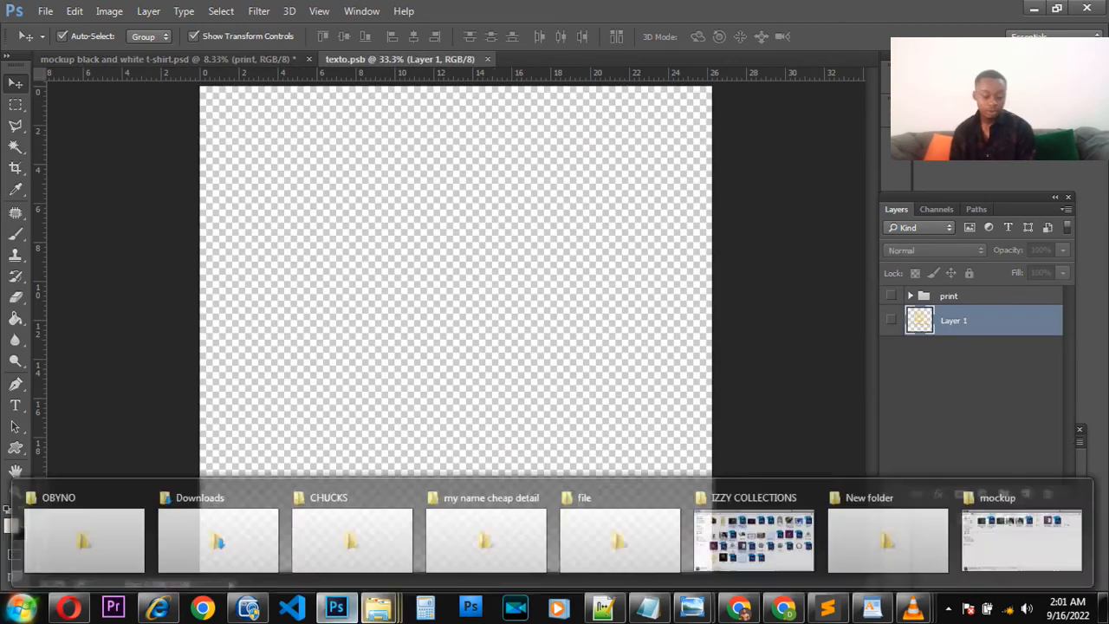
- Open logo done.png from the mockup folder in Photoshop and copy its logo into texto.psb
mouse_move(346, 608)
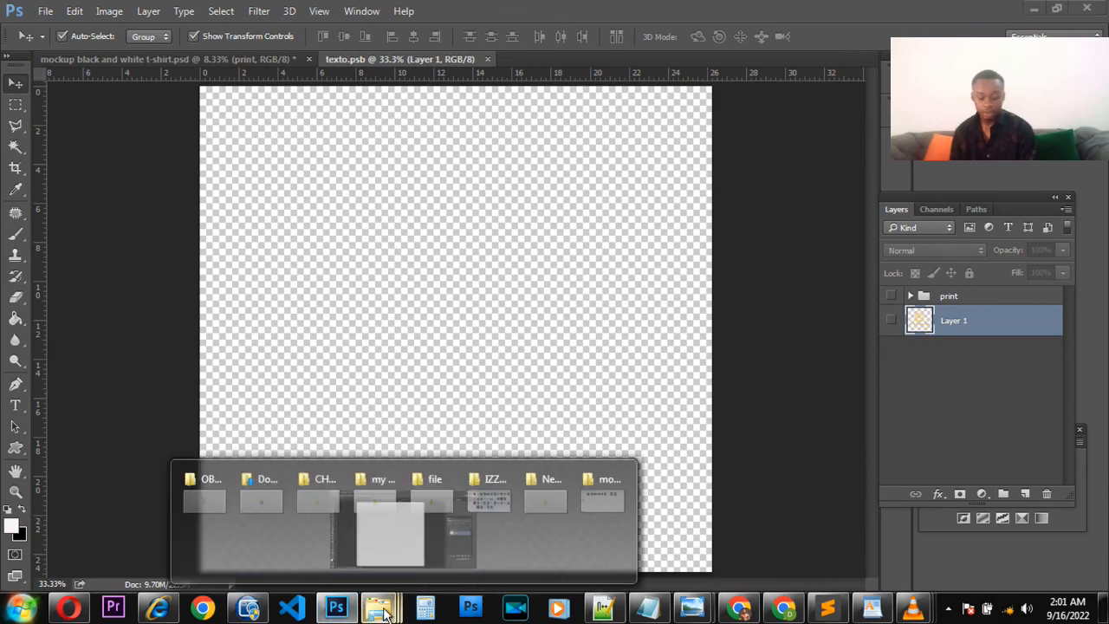
click(1013, 542)
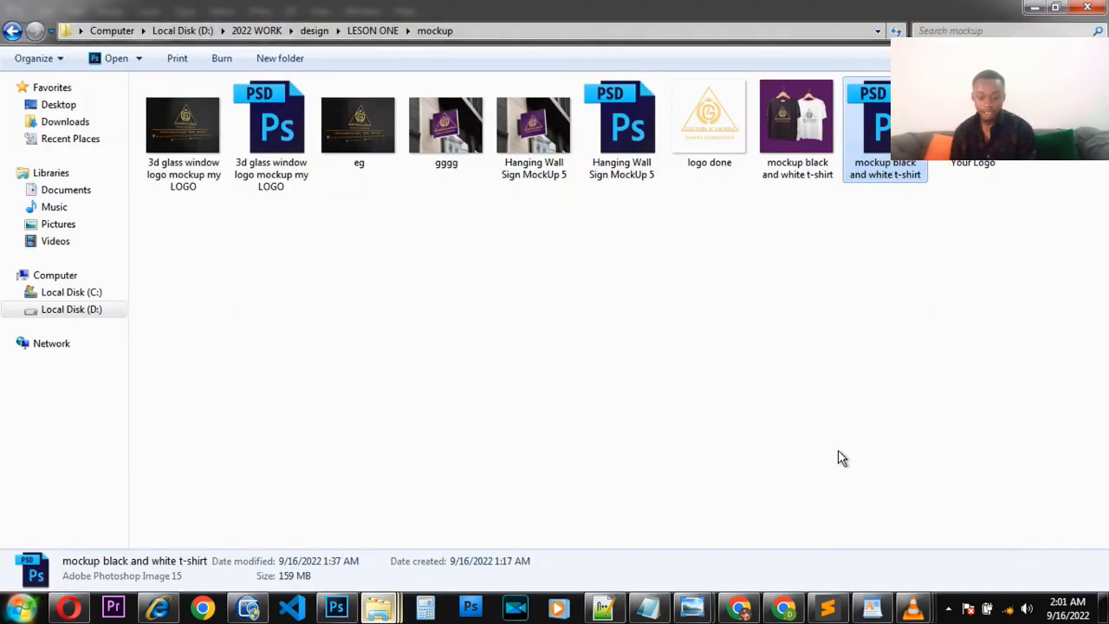
drag(704, 116, 560, 251)
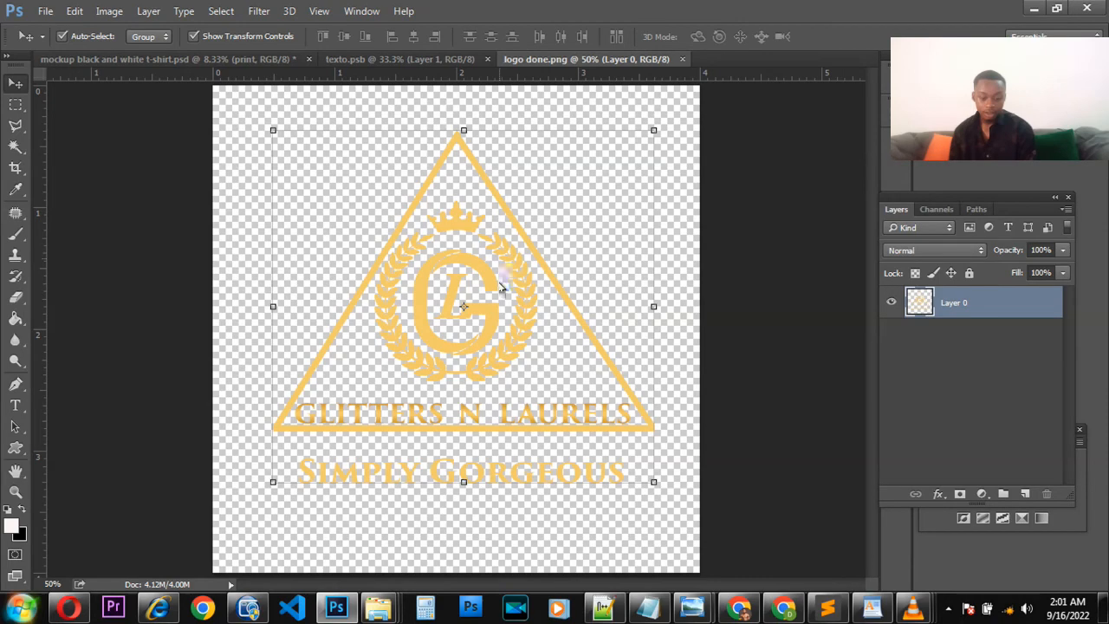
mouse_move(447, 267)
mouse_down()
mouse_move(345, 135)
mouse_move(366, 53)
mouse_move(453, 265)
mouse_up()
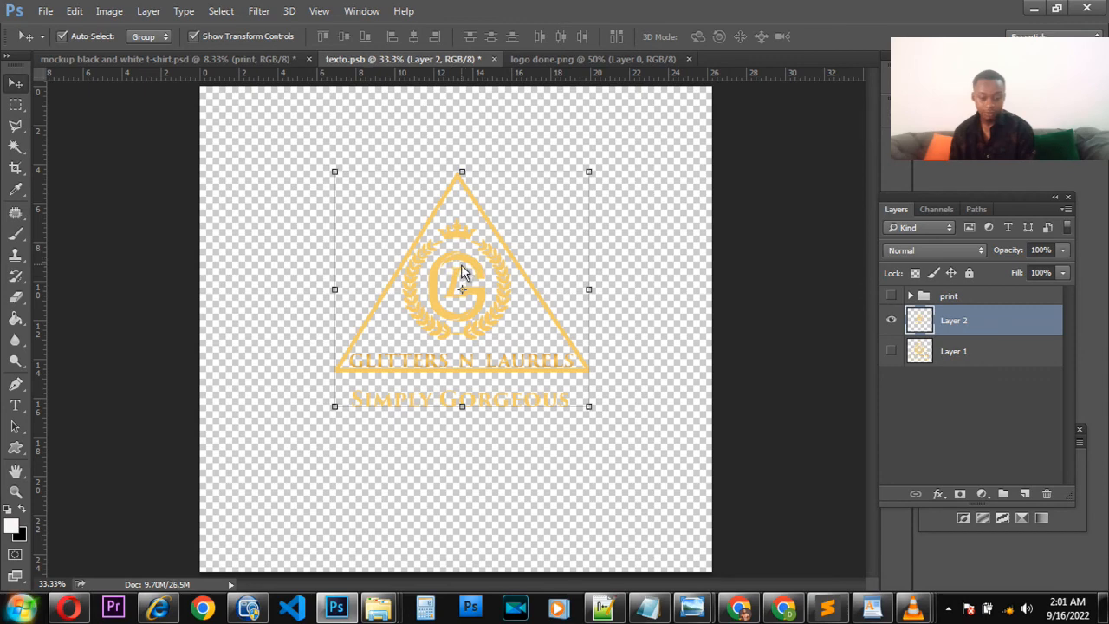
- Enlarge the logo in texto.psb to about 115% and place it near the middle of the canvas
drag(462, 271, 405, 273)
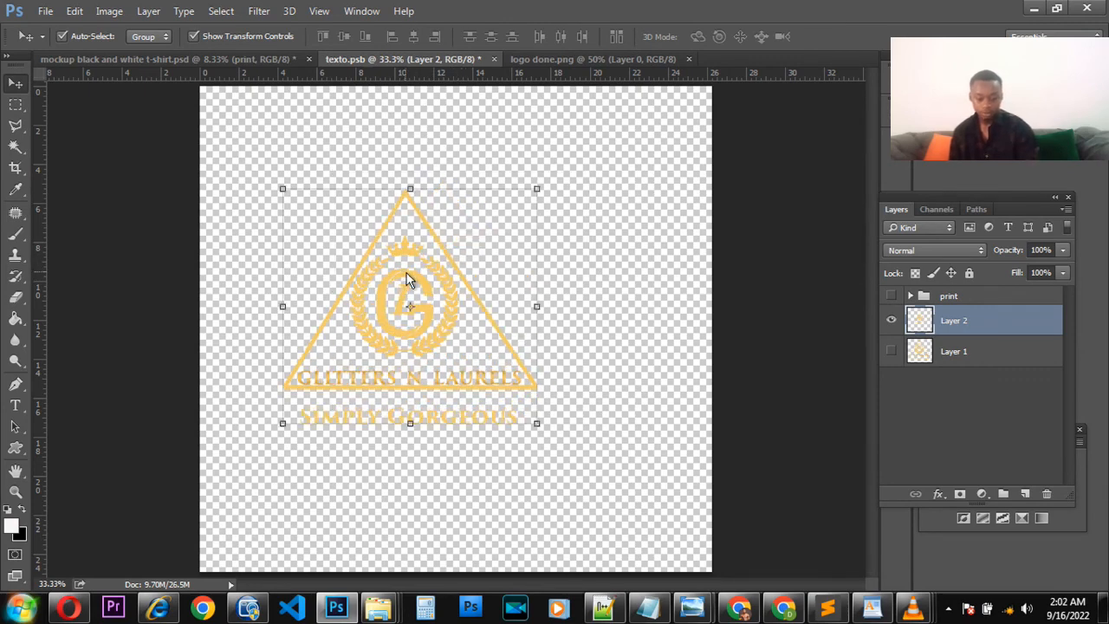
drag(536, 428, 575, 467)
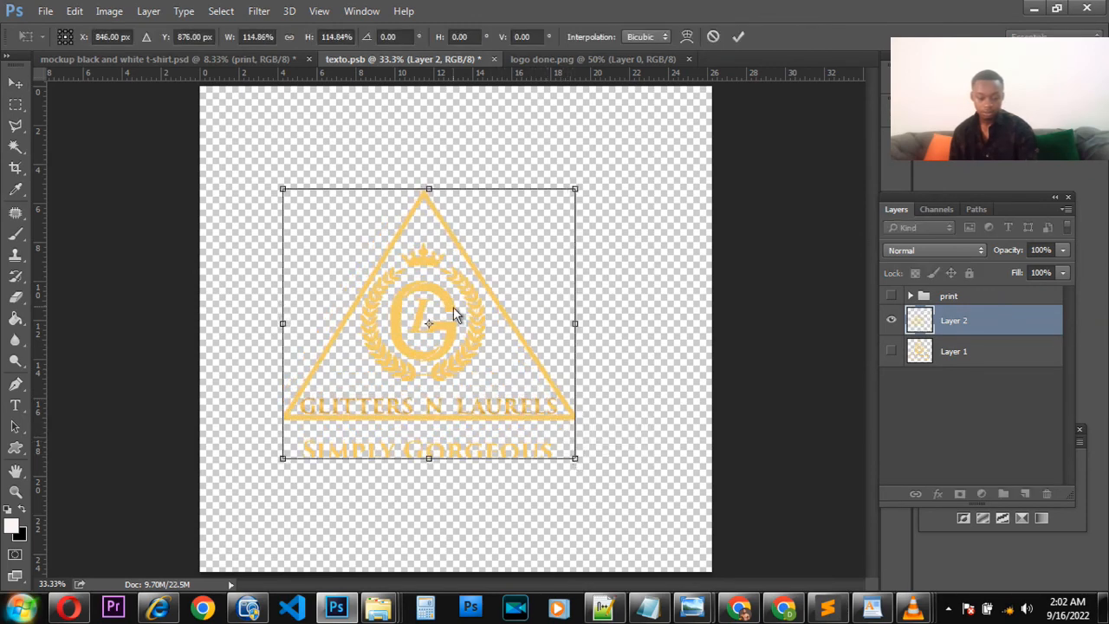
drag(425, 299, 460, 296)
key(Return)
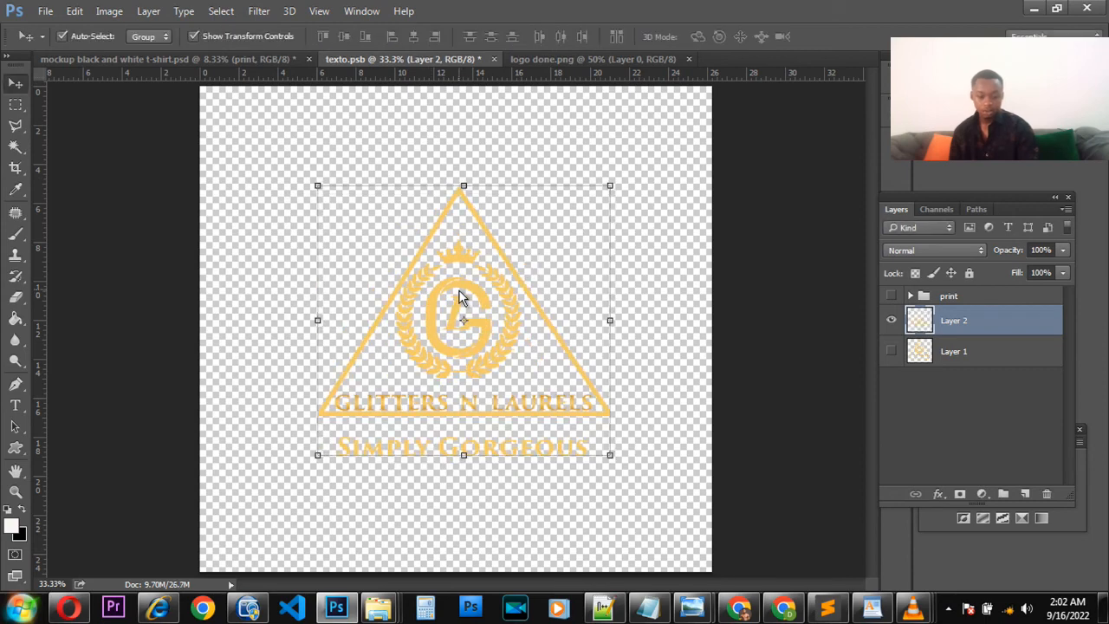
- Save texto.psb with the added logo and inspect the print on the black t-shirt in the mockup up close
click(234, 61)
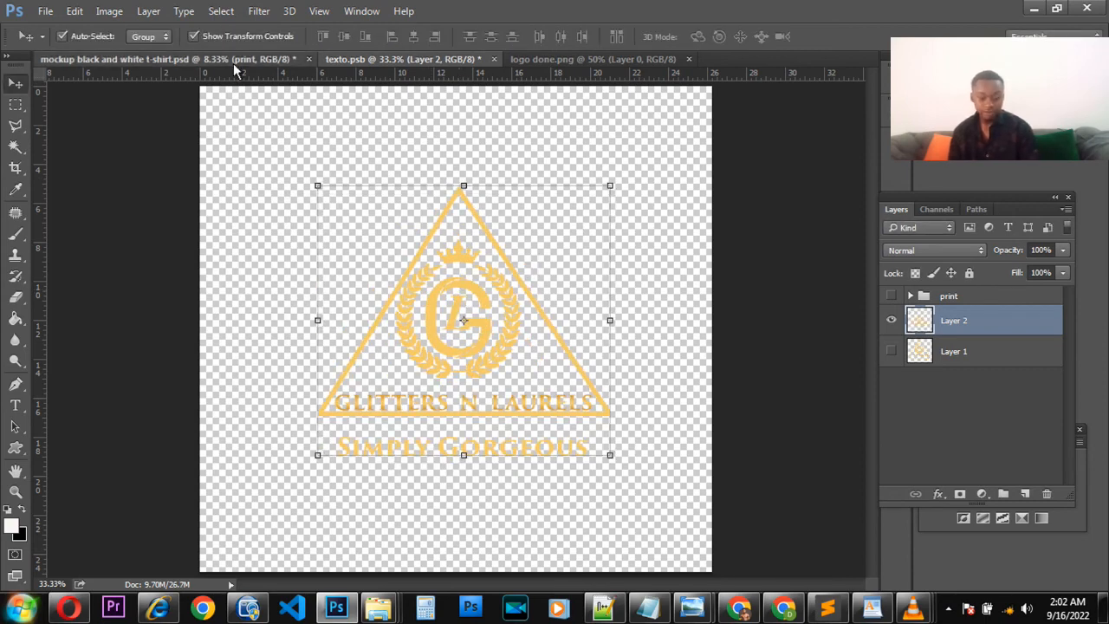
click(406, 61)
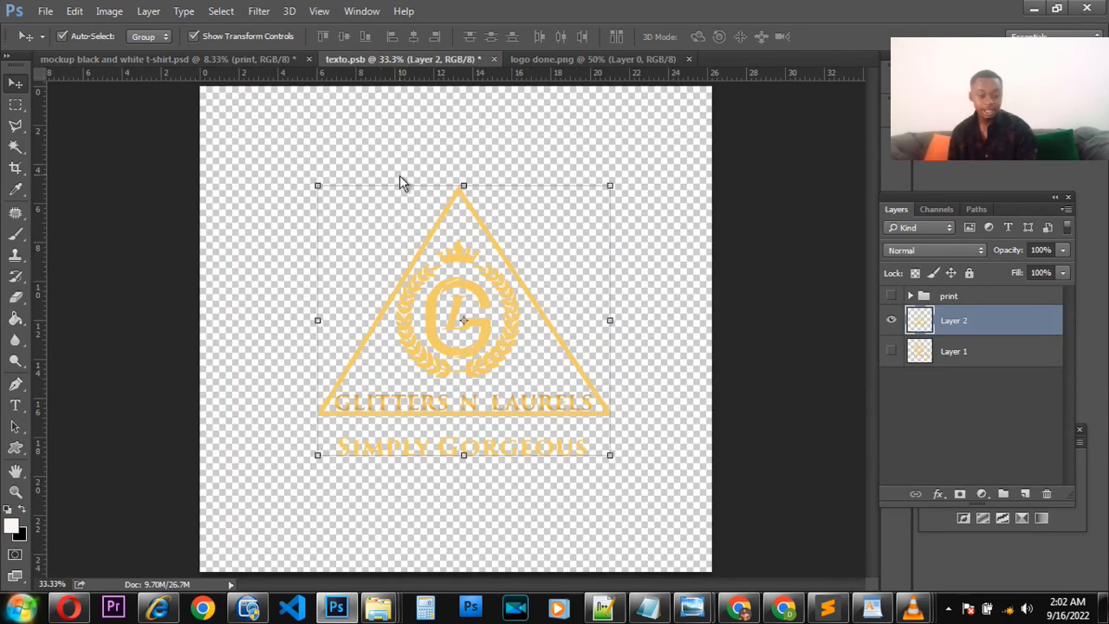
click(39, 13)
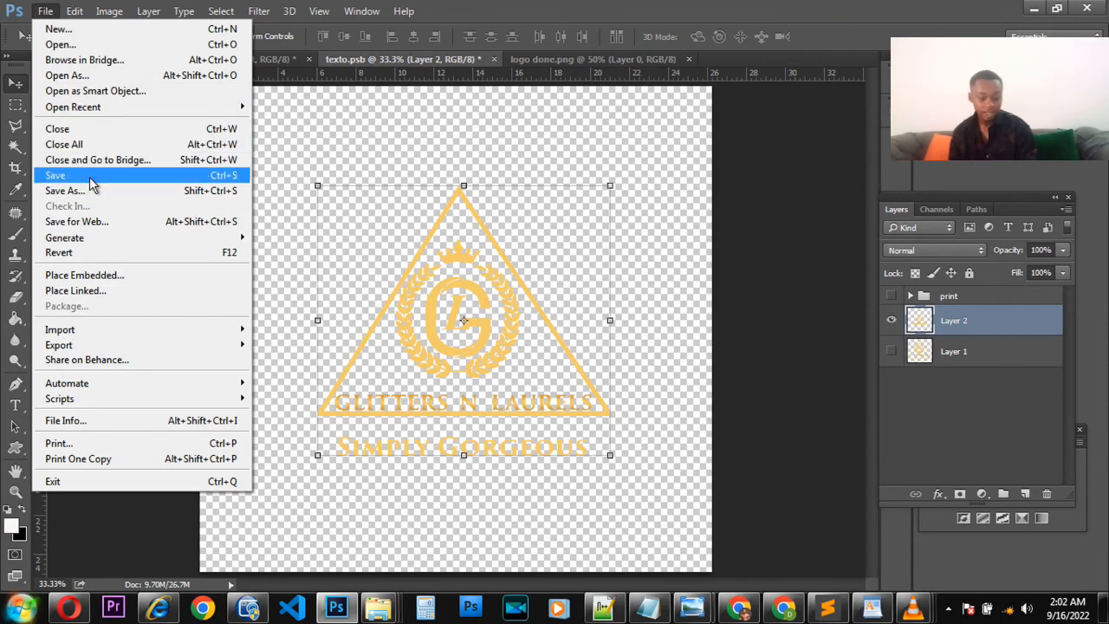
click(232, 175)
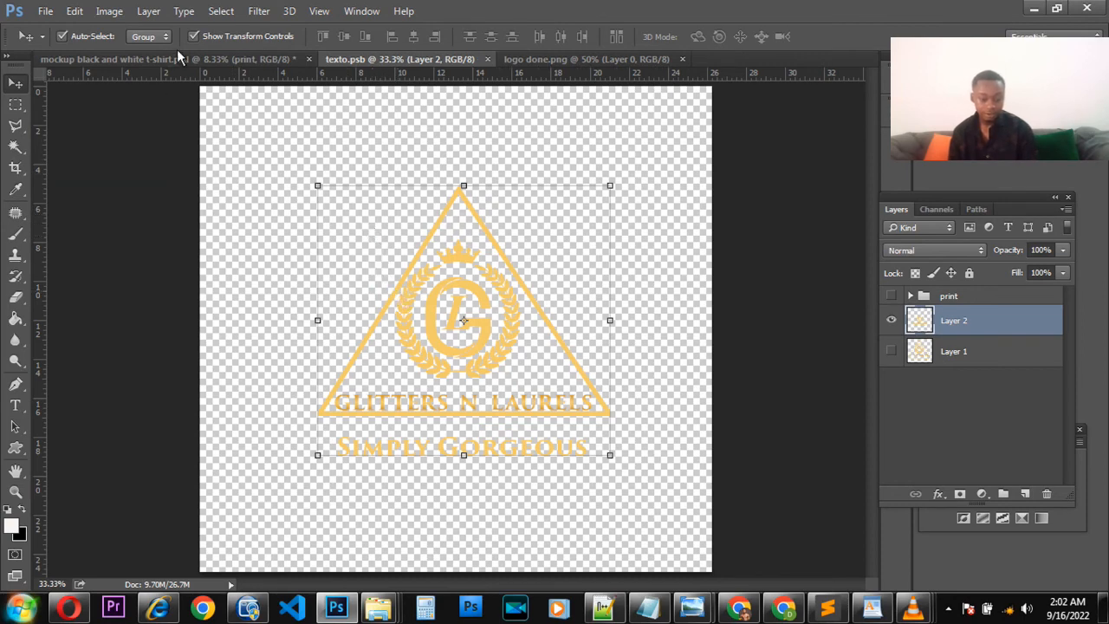
click(195, 63)
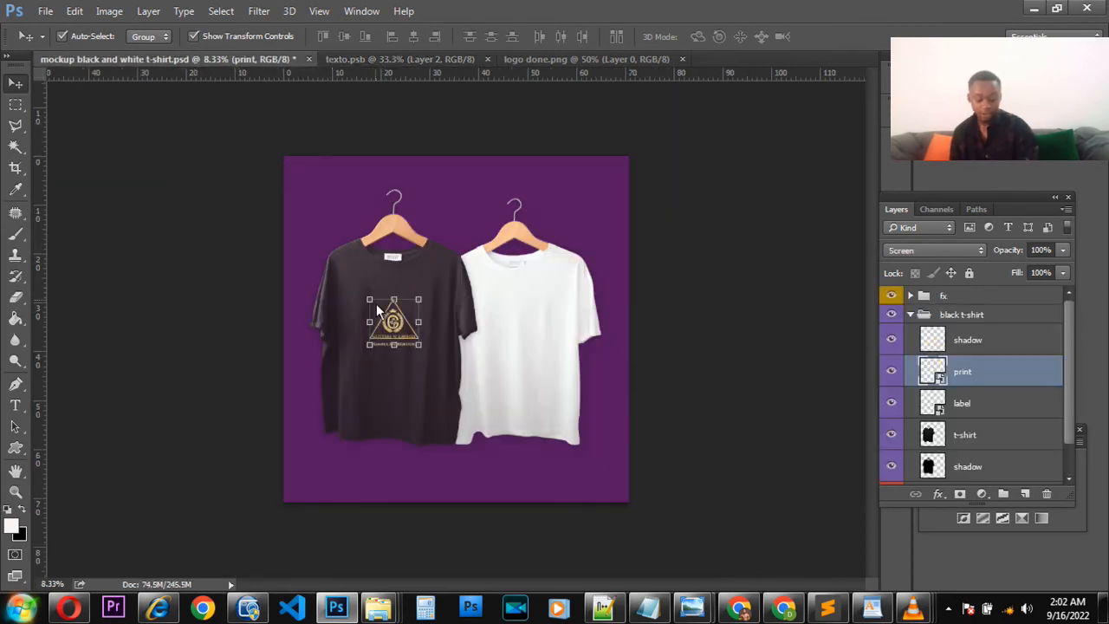
scroll(368, 397, up, 5)
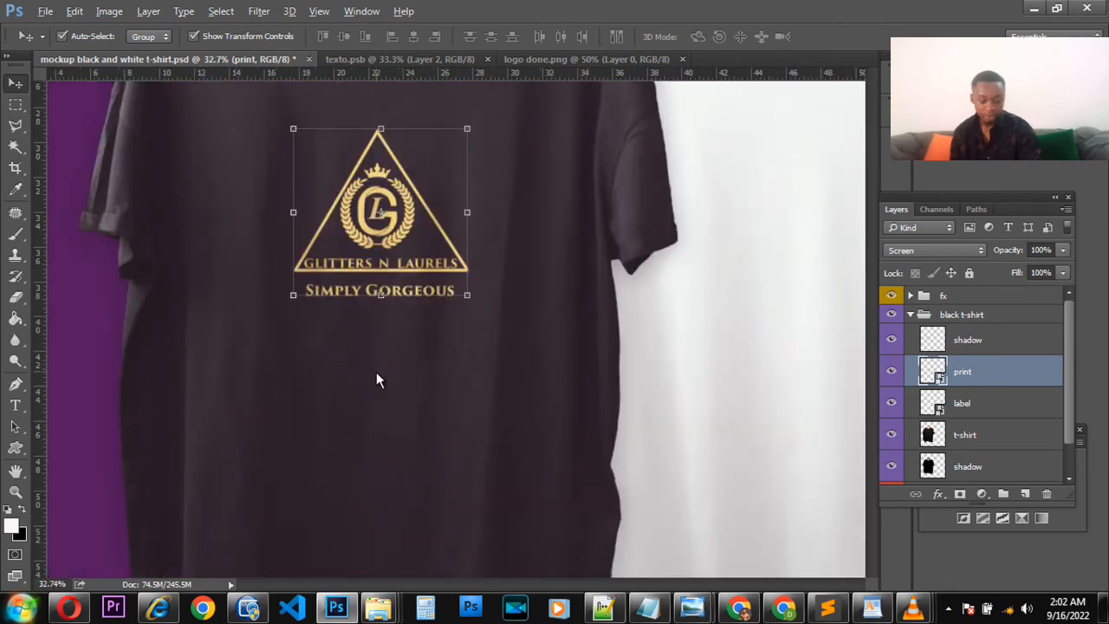
- Check the logo print on the black t-shirt up close and in the full mockup, and close texto.psb
scroll(378, 371, up, 4)
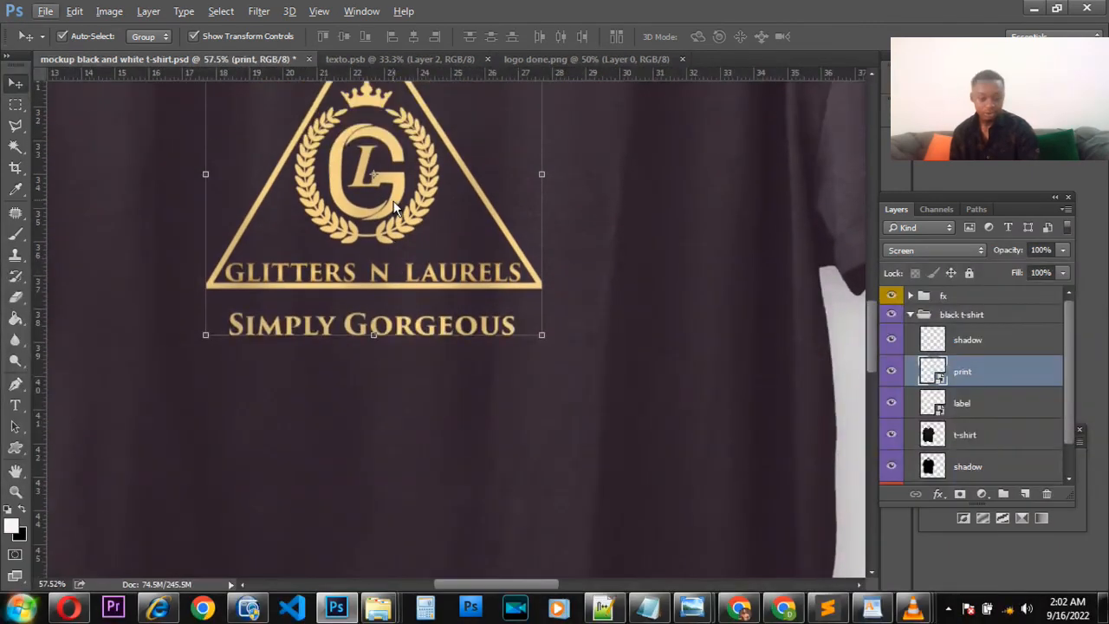
scroll(393, 203, up, 3)
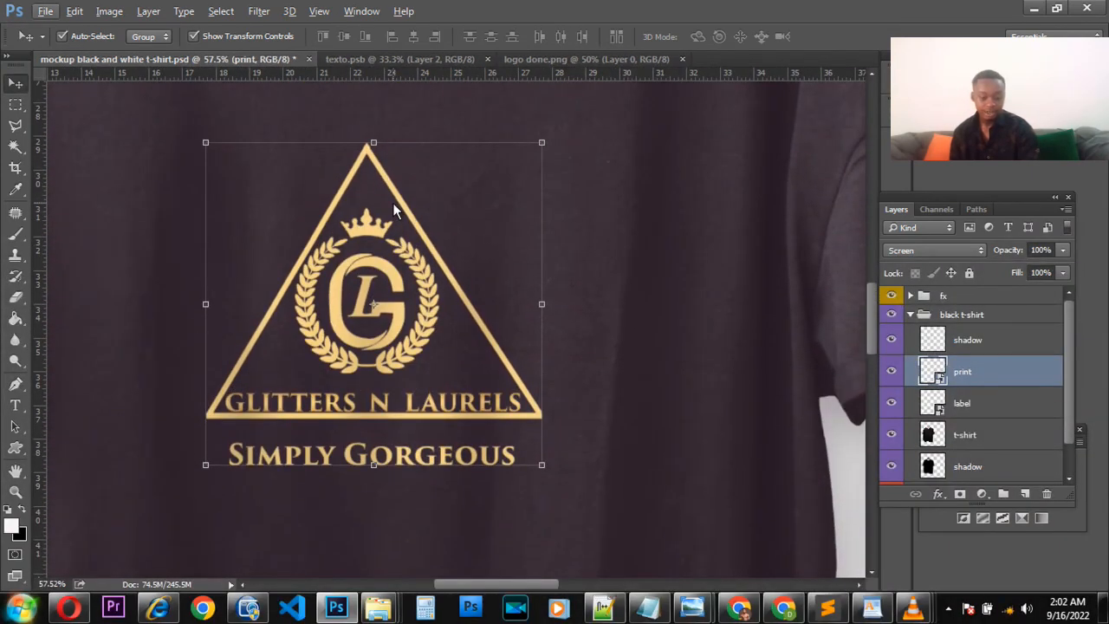
scroll(393, 202, down, 4)
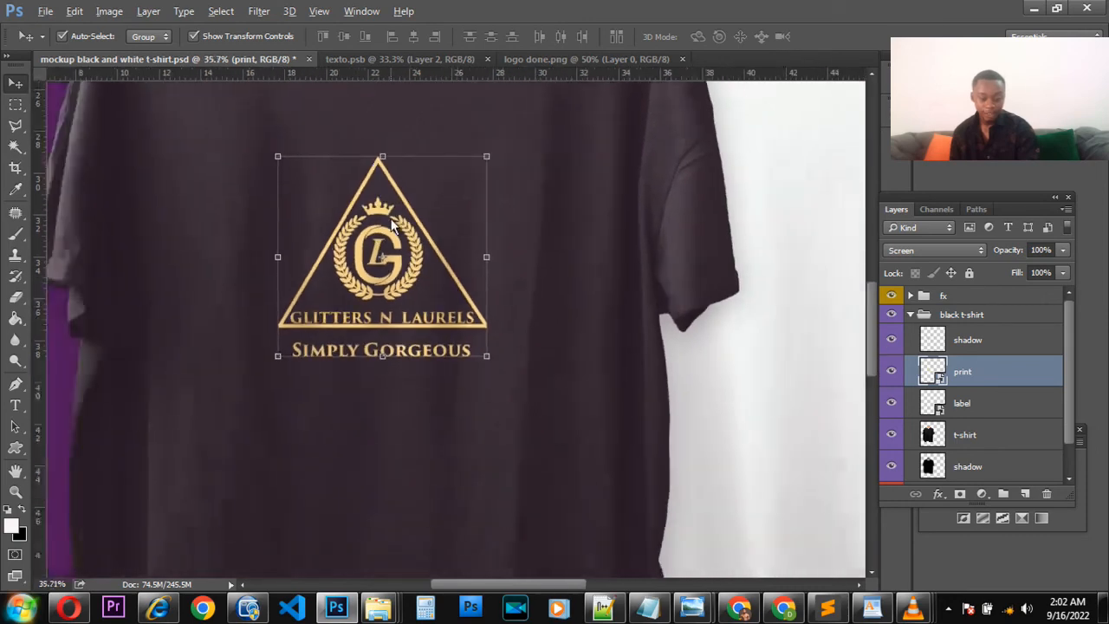
scroll(380, 408, down, 5)
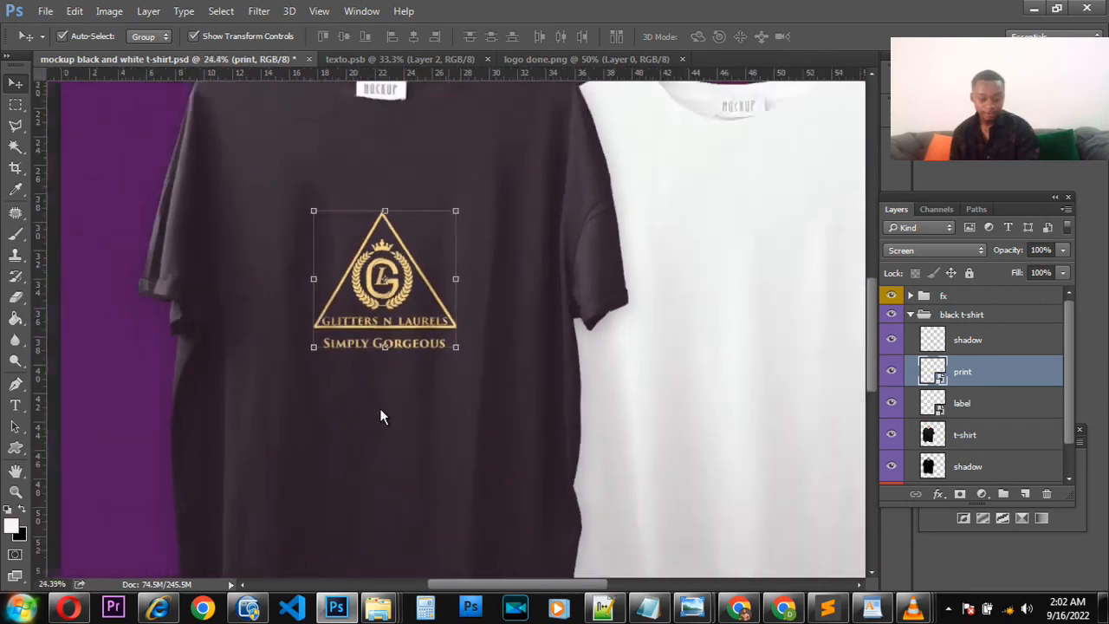
scroll(380, 409, down, 2)
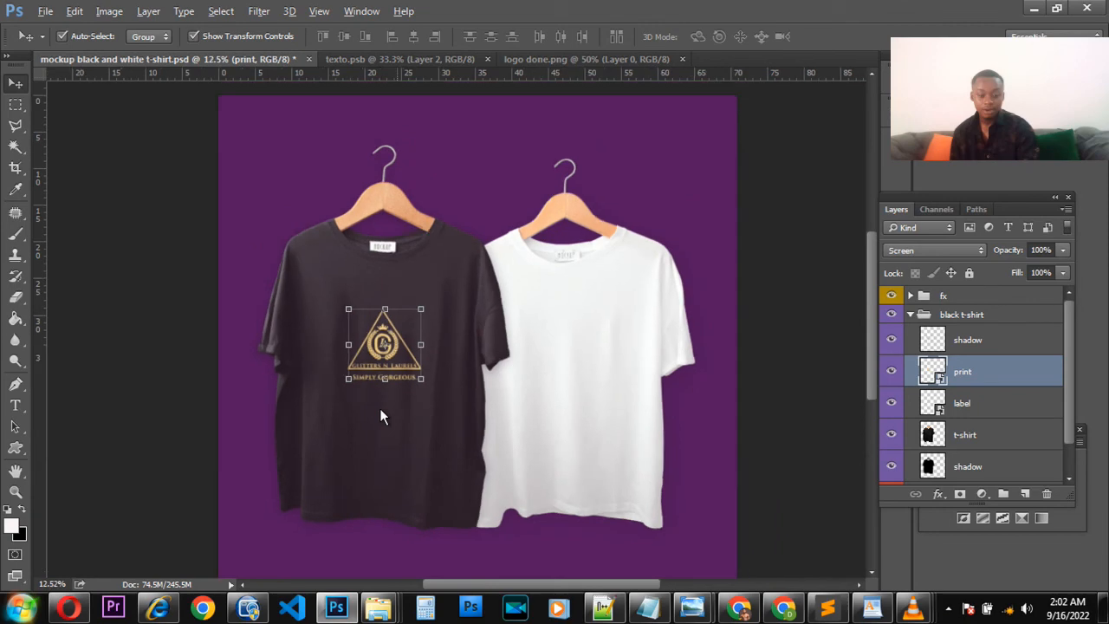
click(413, 59)
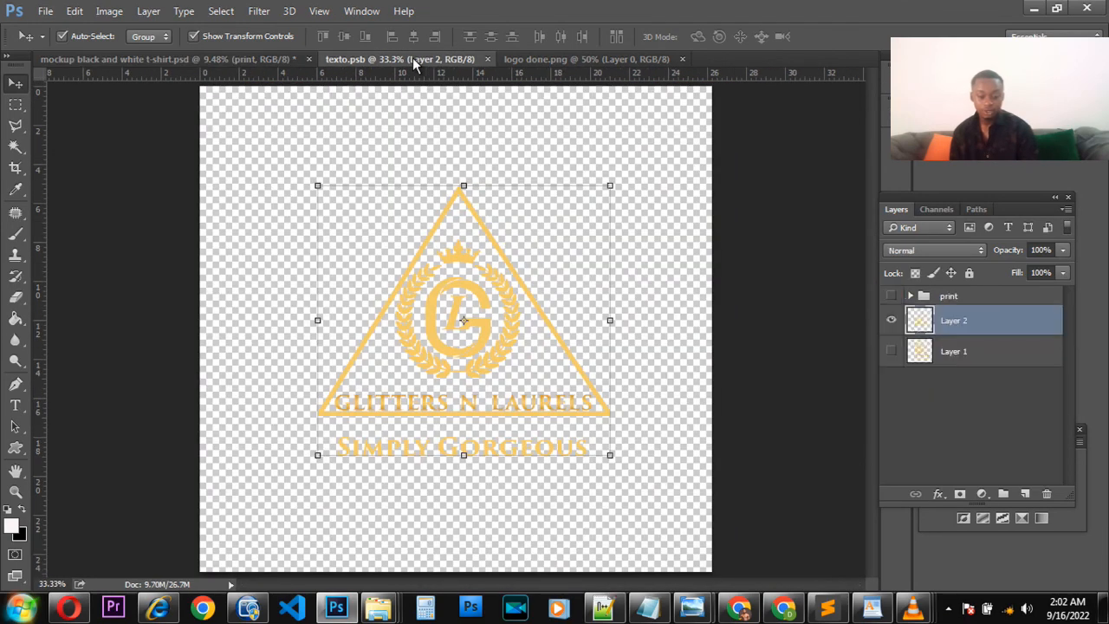
click(488, 60)
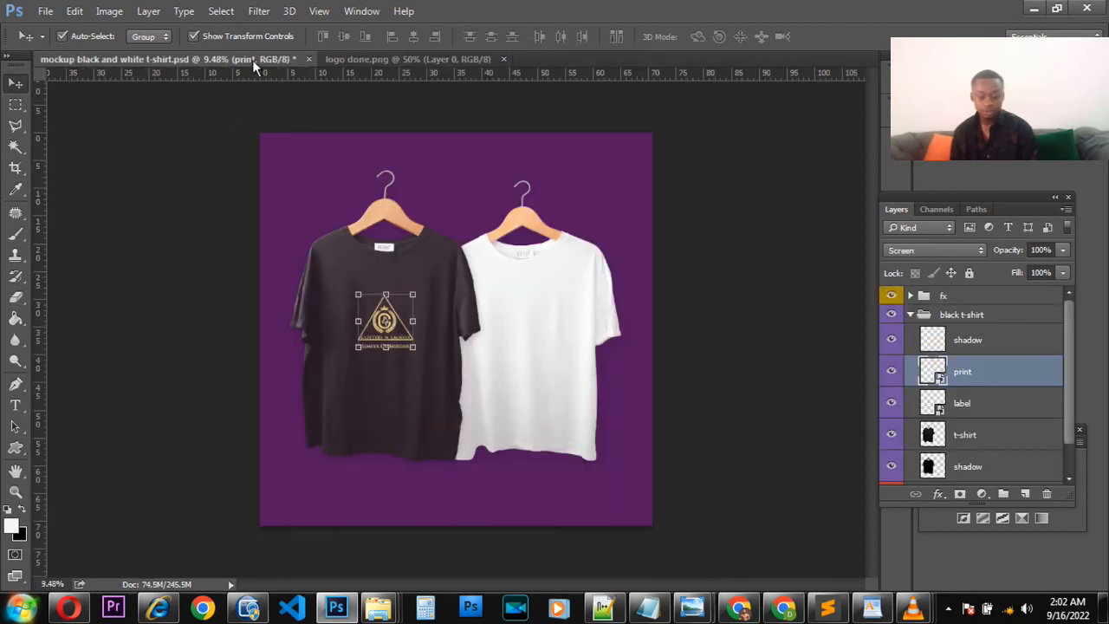
- Collapse the black t-shirt group and open the white t-shirt group's print smart object, leaving its missing fonts unresolved
click(910, 316)
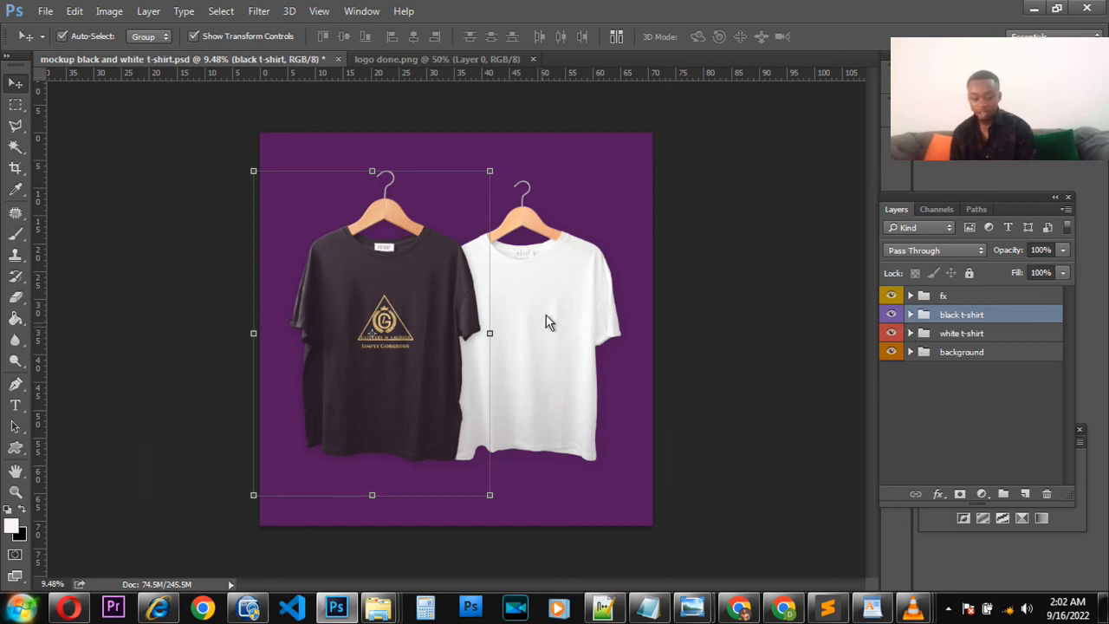
click(911, 333)
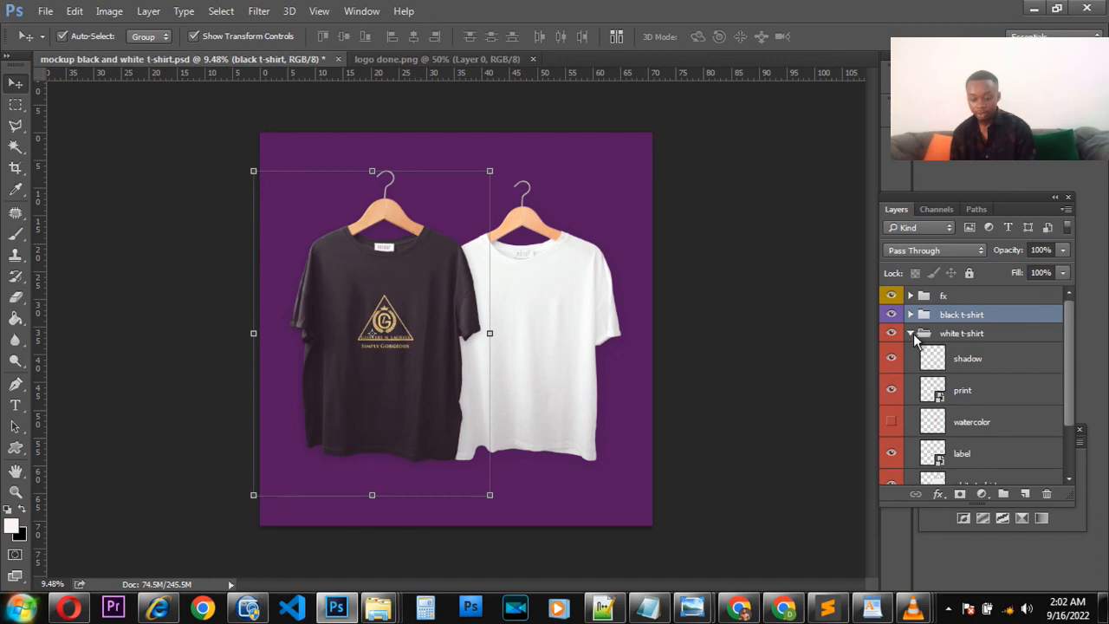
double_click(934, 391)
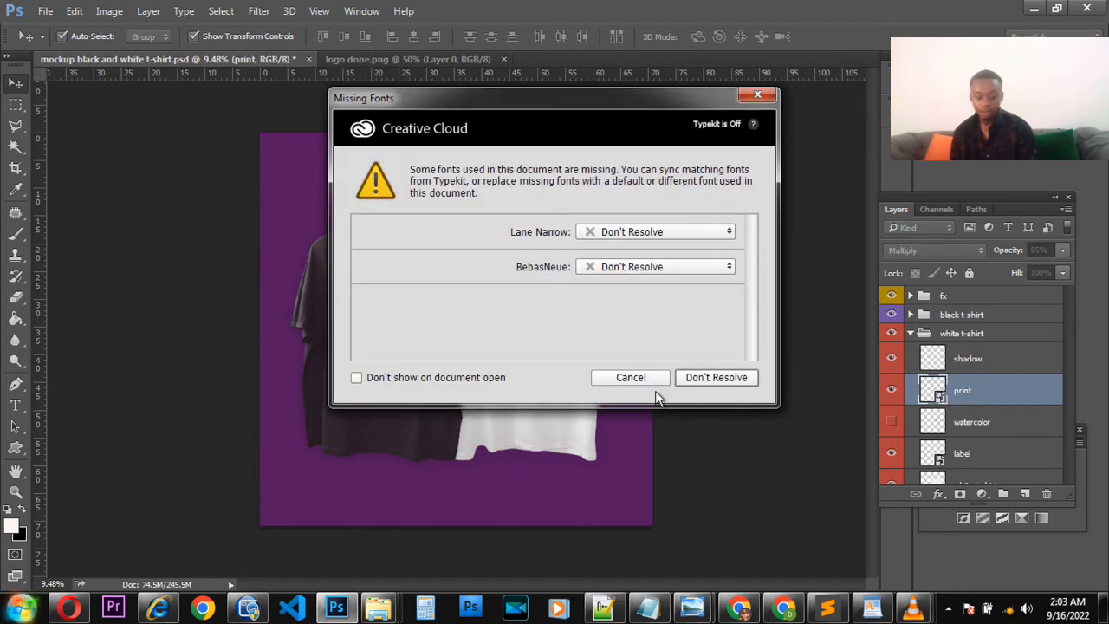
click(706, 379)
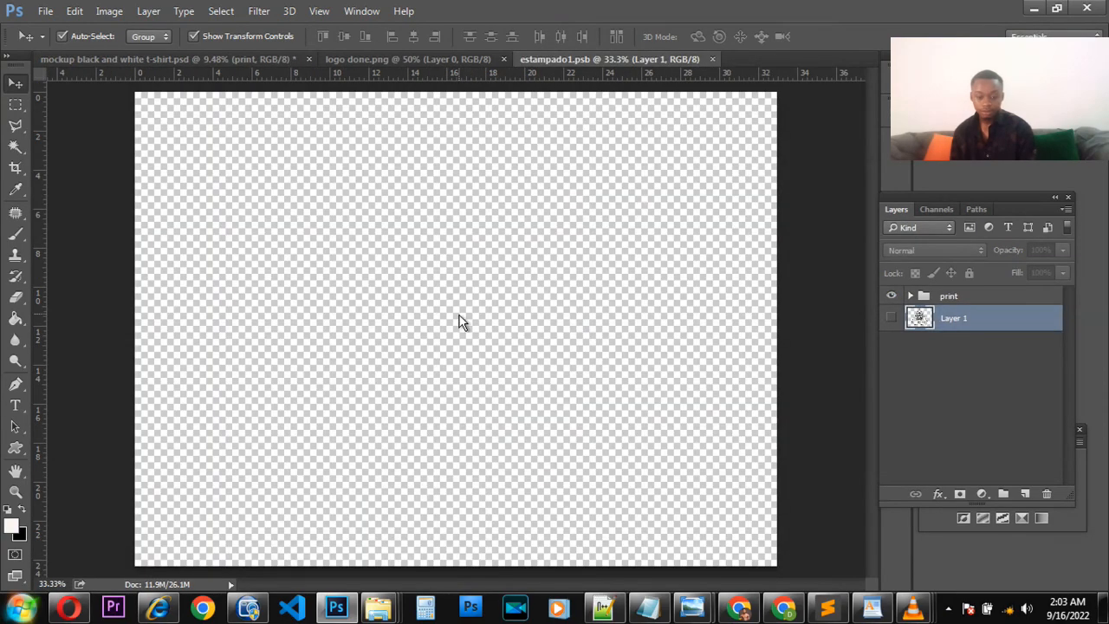
- Copy the logo from logo done.png into estampado1.psb and enlarge it to about 110%
click(420, 58)
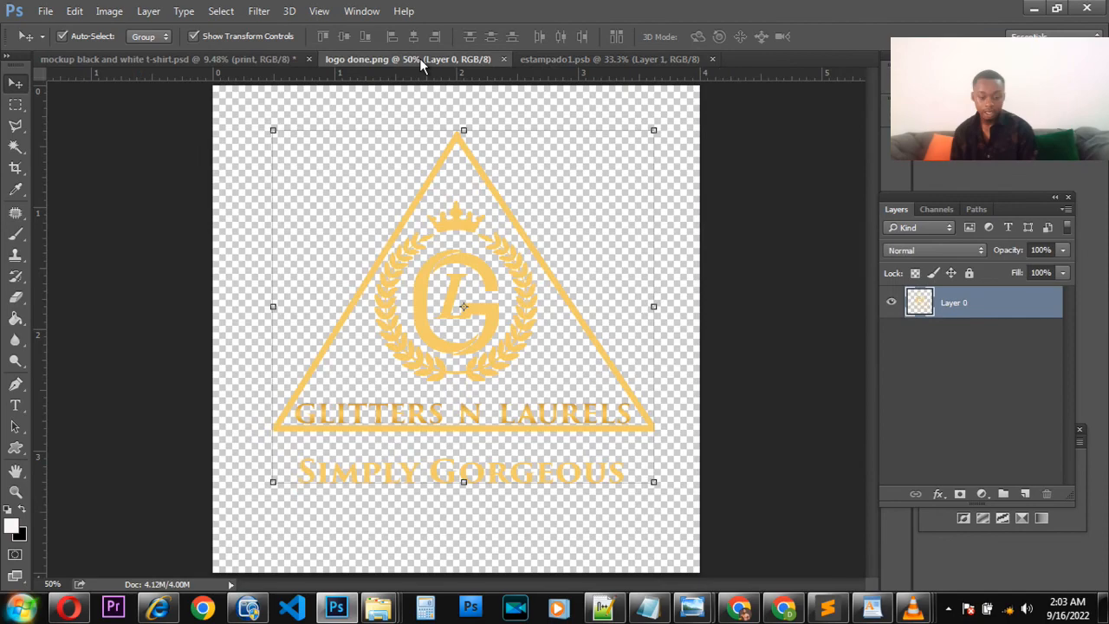
drag(426, 277, 407, 310)
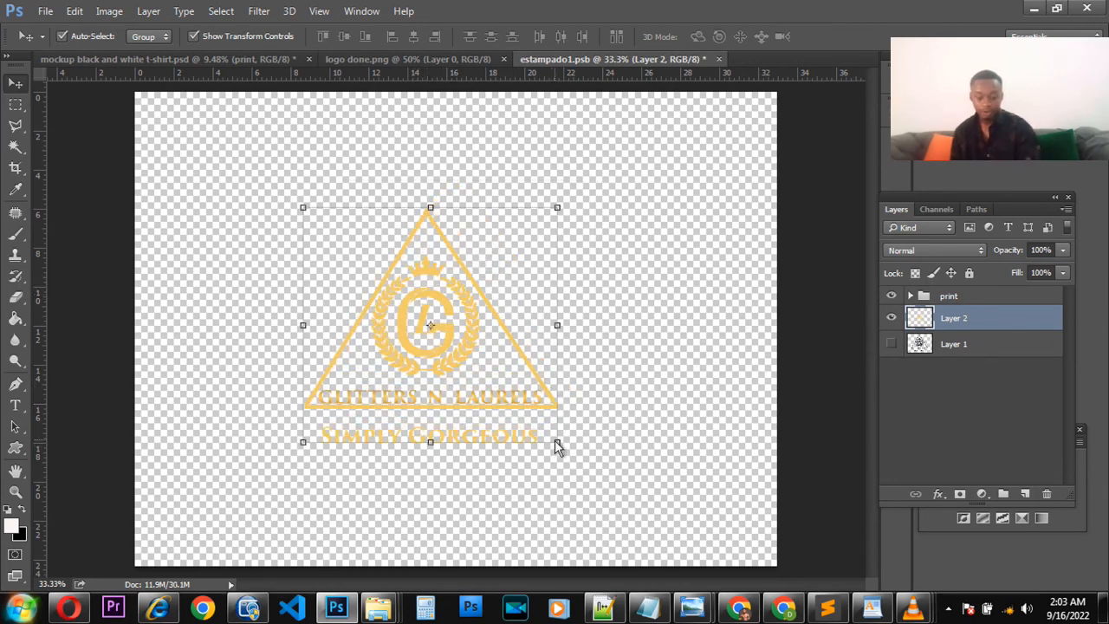
drag(558, 442, 571, 454)
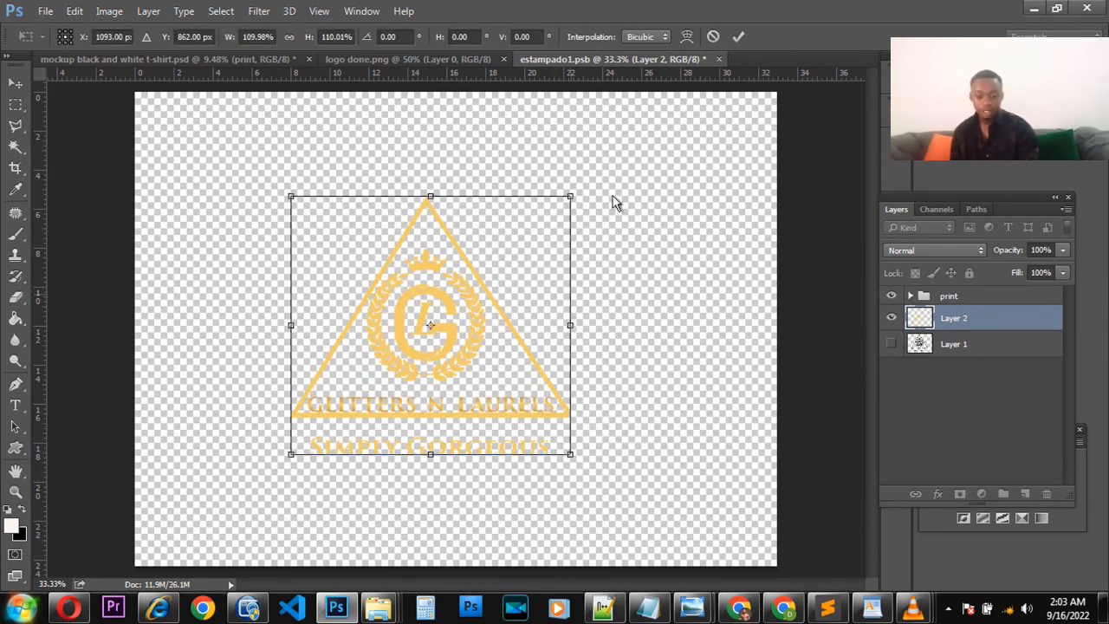
click(739, 36)
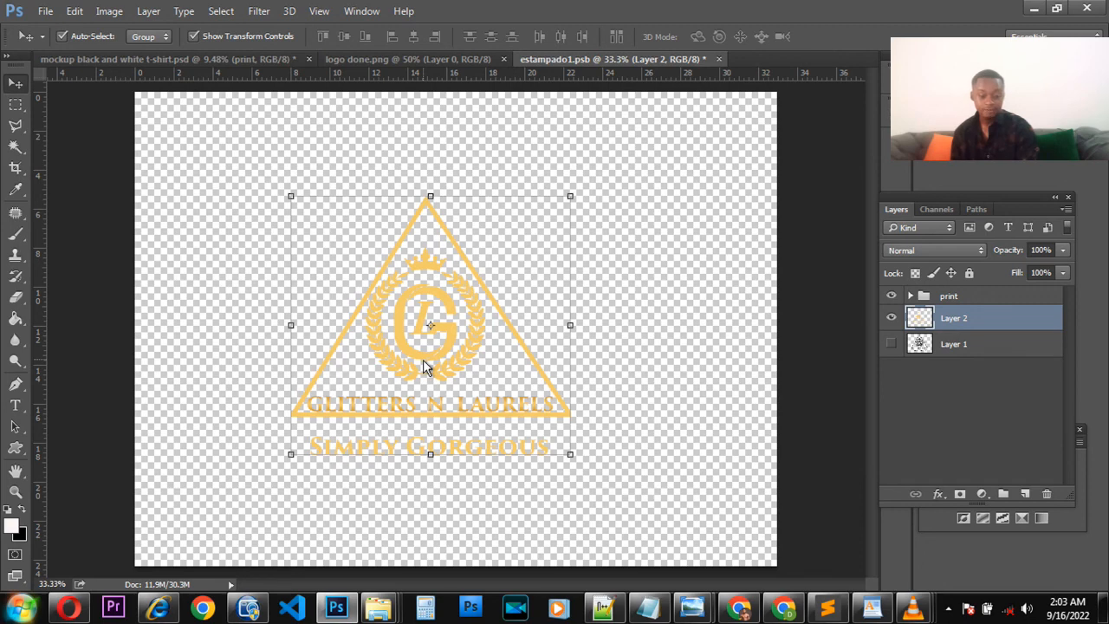
- Save estampado1.psb with the added logo and return to mockup black and white t-shirt.psd
click(422, 354)
key(ctrl+s)
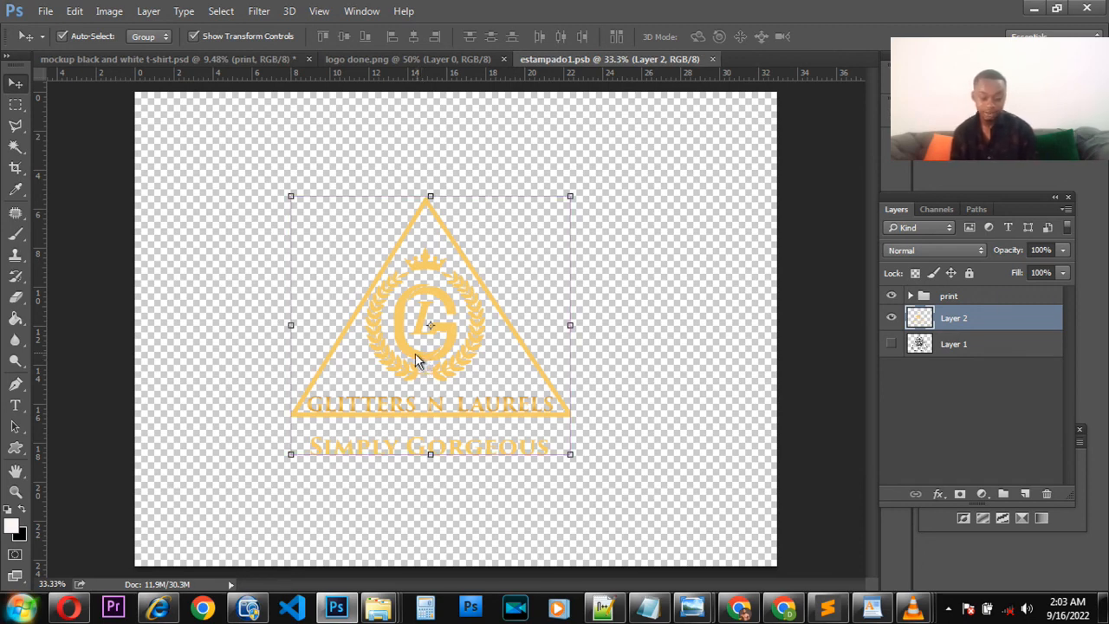
click(185, 59)
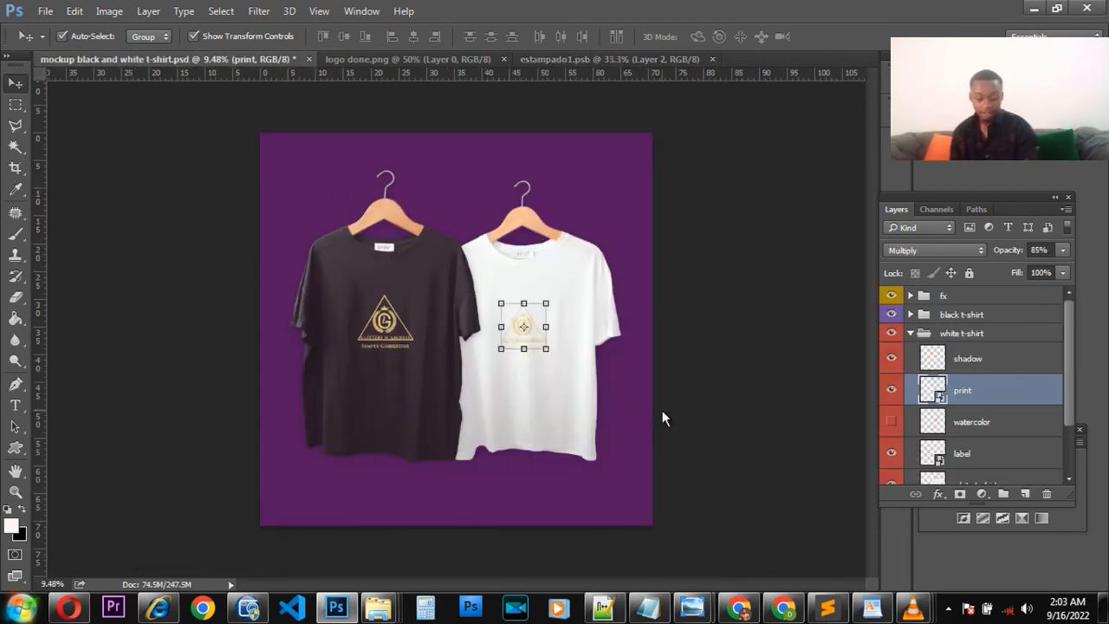
- Examine the logo print on the white t-shirt up close and compare both shirts in the full mockup
key(ctrl+plus)
key(ctrl+plus)
alt+scroll(568, 381, up, 5)
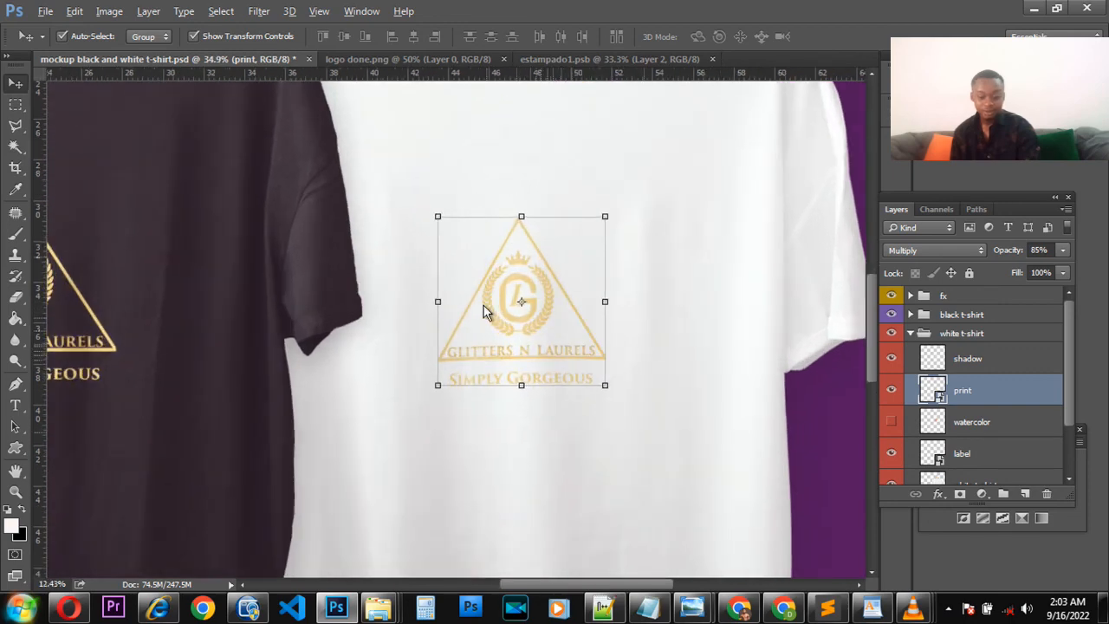
alt+scroll(485, 312, down, 5)
alt+scroll(485, 312, down, 1)
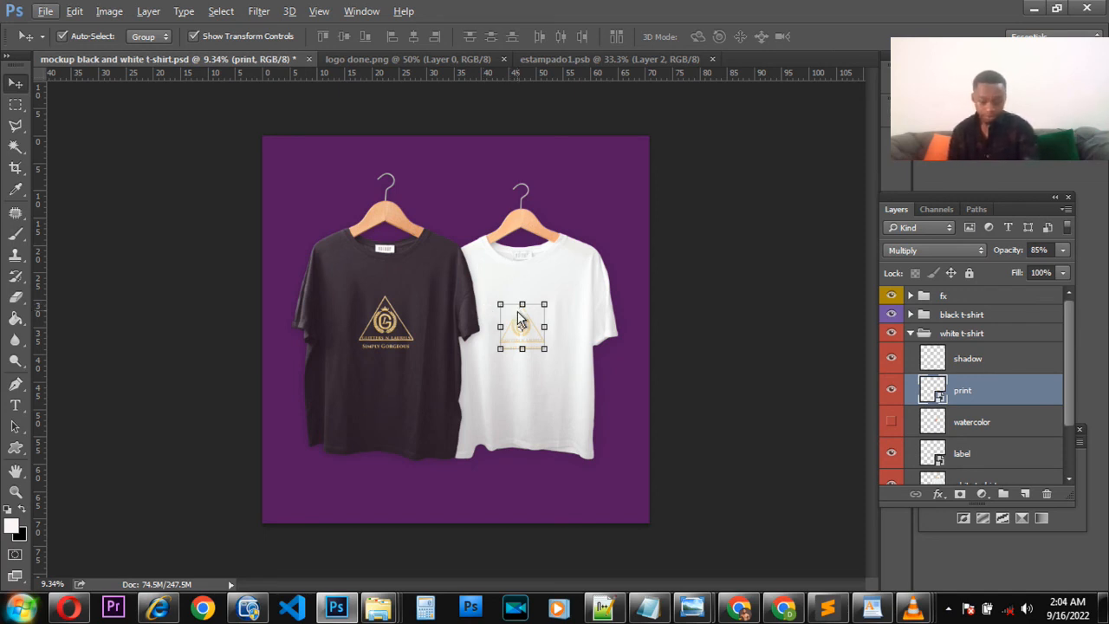
scroll(485, 300, up, 3)
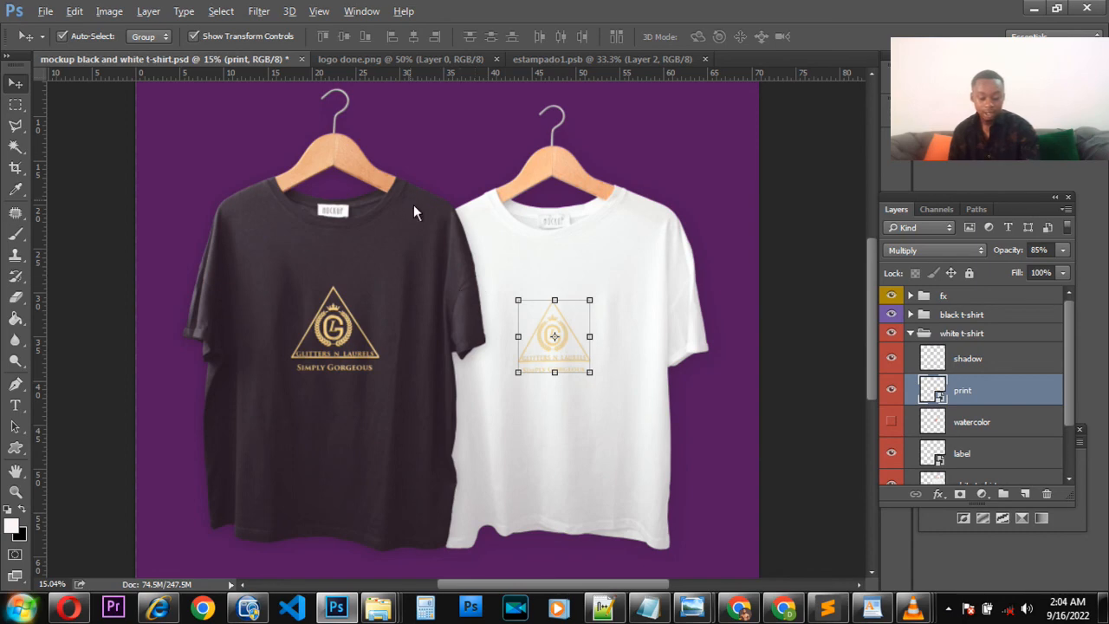
scroll(433, 238, up, 3)
scroll(431, 240, down, 4)
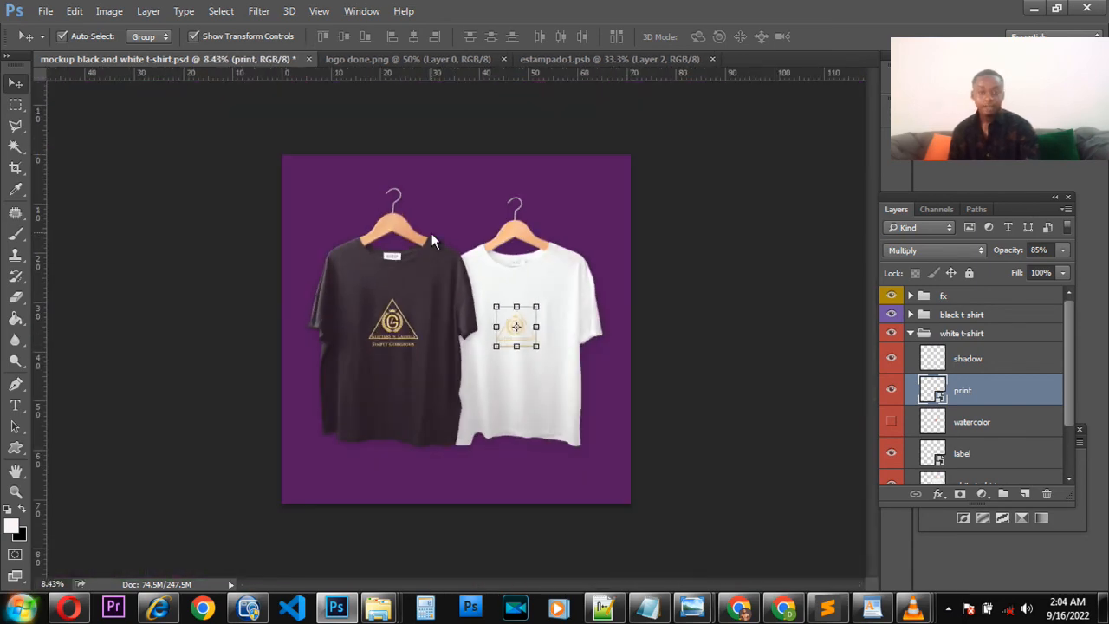